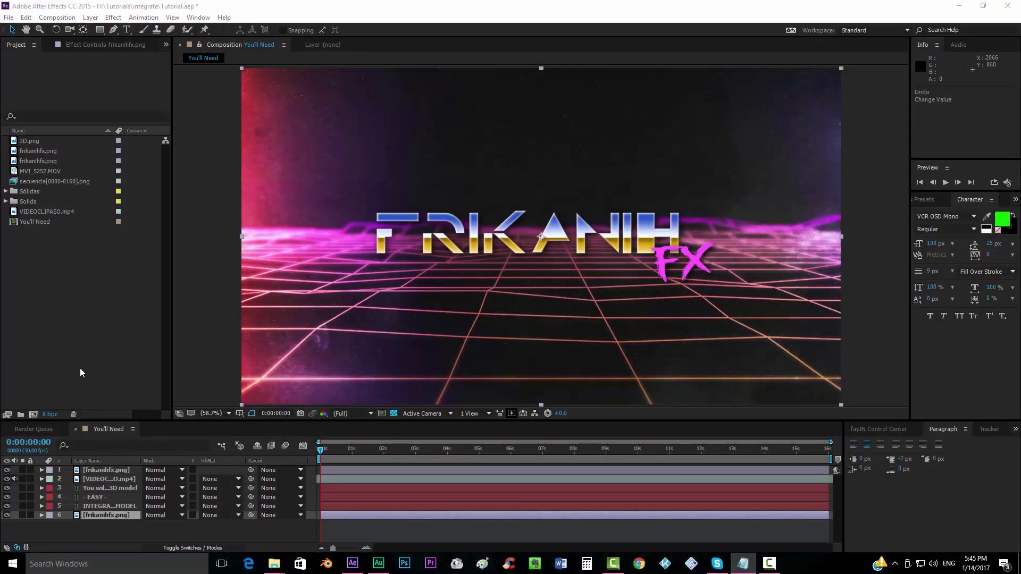
- Hide the uppermost frikanihfx.png layer and create a new composition from the MVI_5252.MOV footage
click(6, 470)
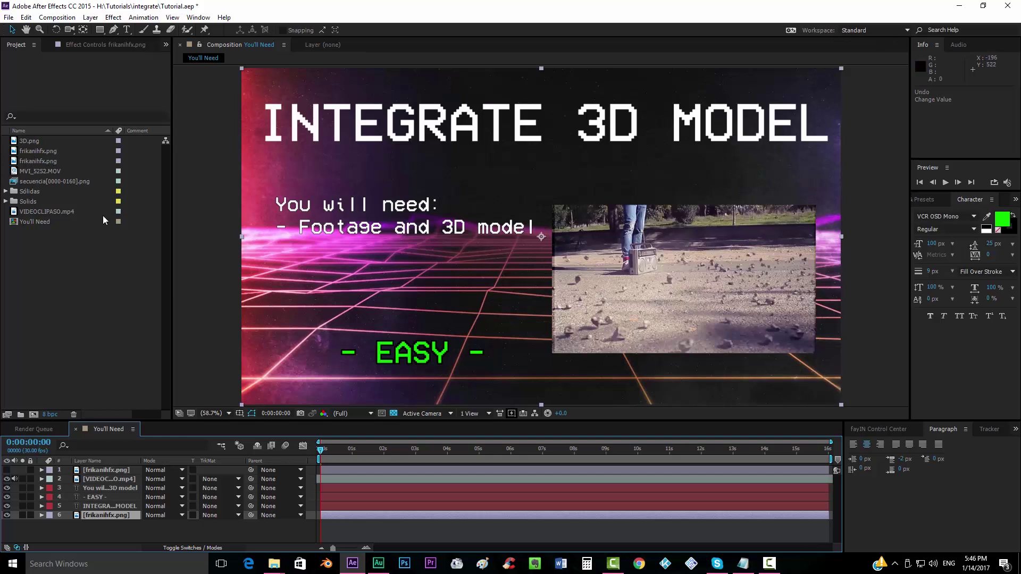
drag(33, 171, 35, 414)
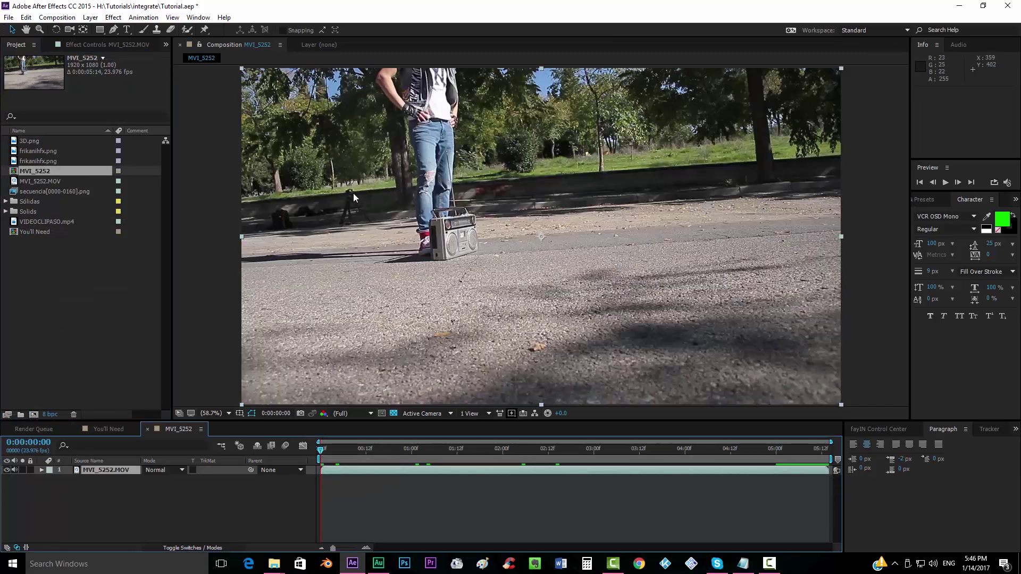
- Shift the MVI_5252.MOV layer about one second earlier and end the work area at 0:00:03:23
drag(323, 449, 412, 454)
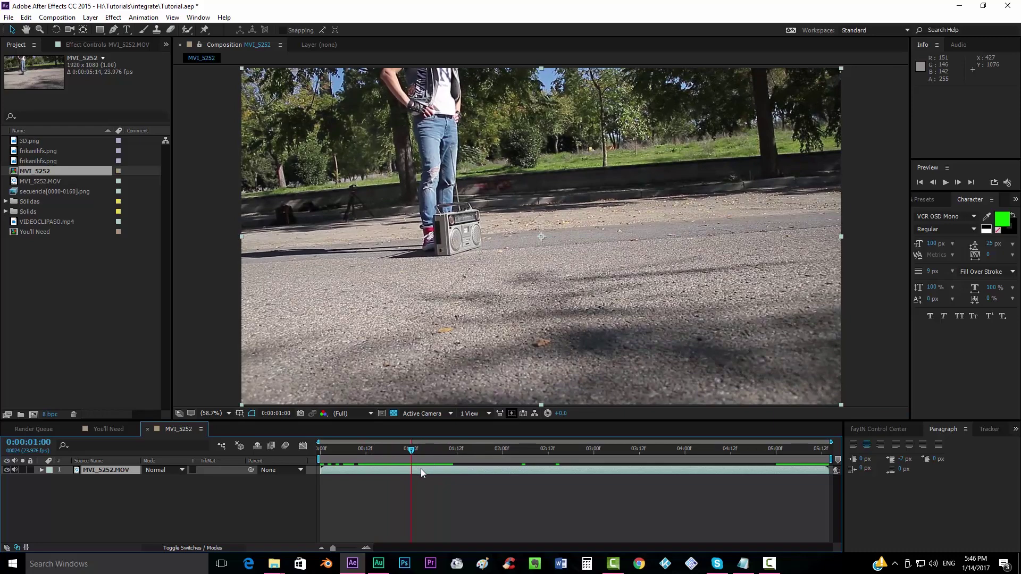
click(397, 479)
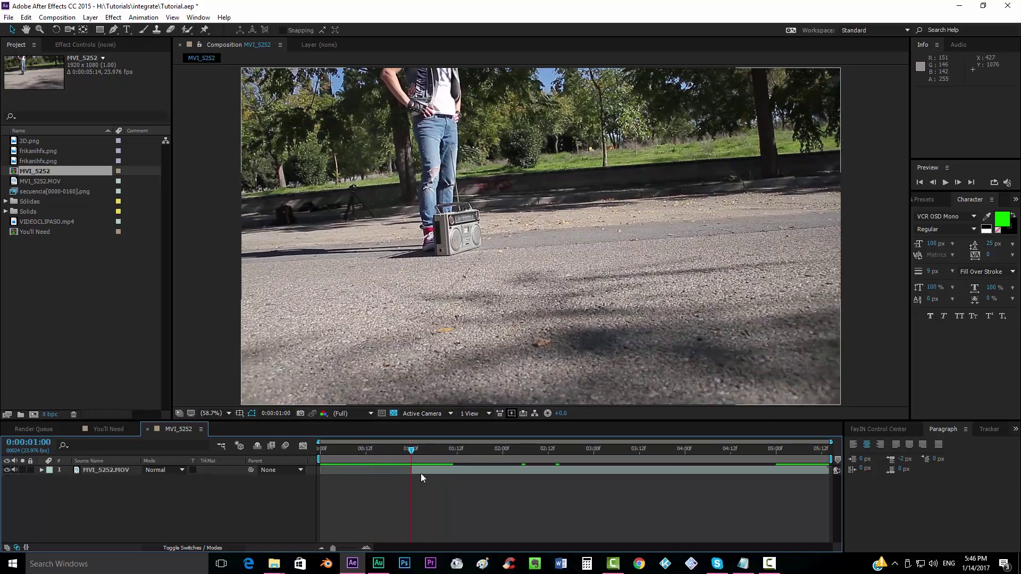
drag(426, 474, 342, 474)
click(617, 452)
drag(626, 450, 678, 455)
key(n)
key(Home)
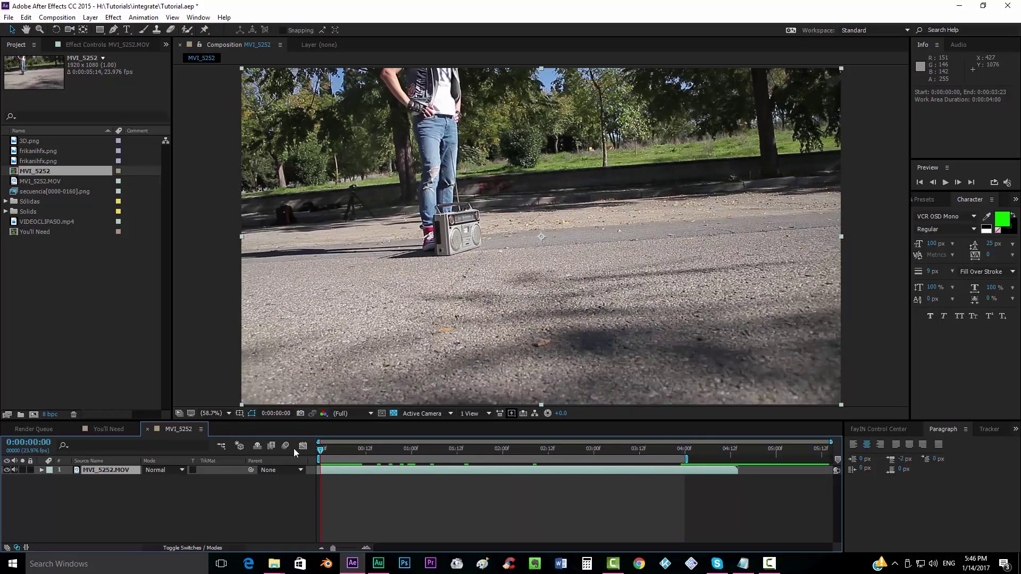
- Add the secuencia[0000-0160].png rock sequence as a layer above the MVI_5252.MOV footage
click(66, 194)
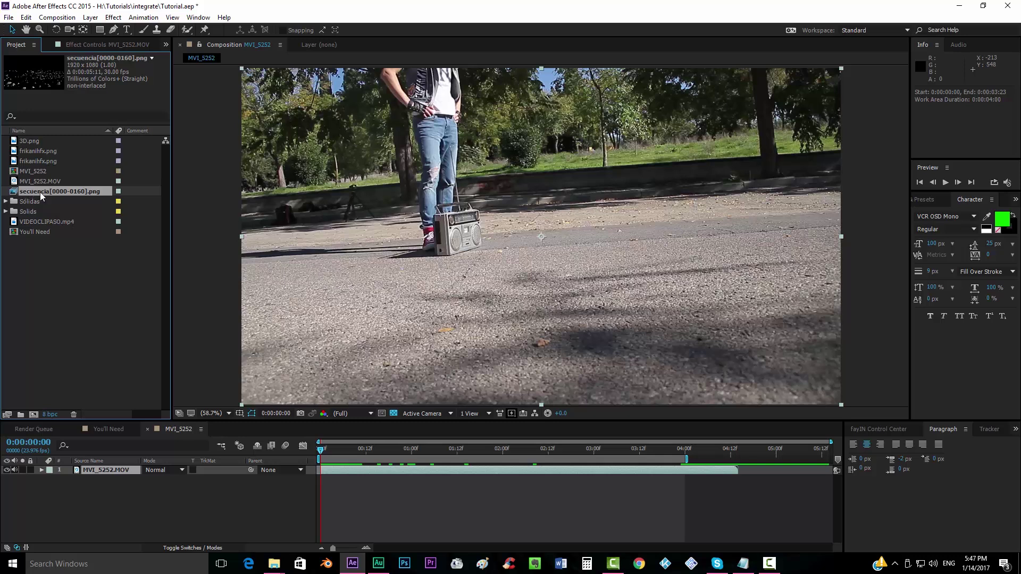
drag(41, 193, 113, 468)
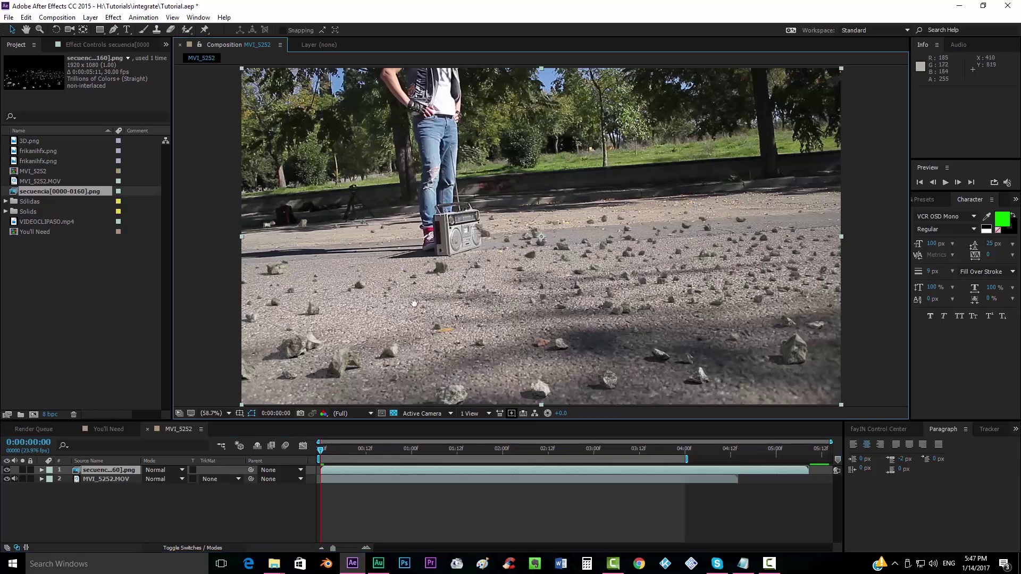
- Examine the rocks and their shadows up close against the road footage, and return to the whole frame
scroll(353, 338, up, 2)
scroll(541, 250, up, 1)
scroll(494, 301, down, 1)
drag(676, 173, 434, 296)
drag(684, 228, 556, 253)
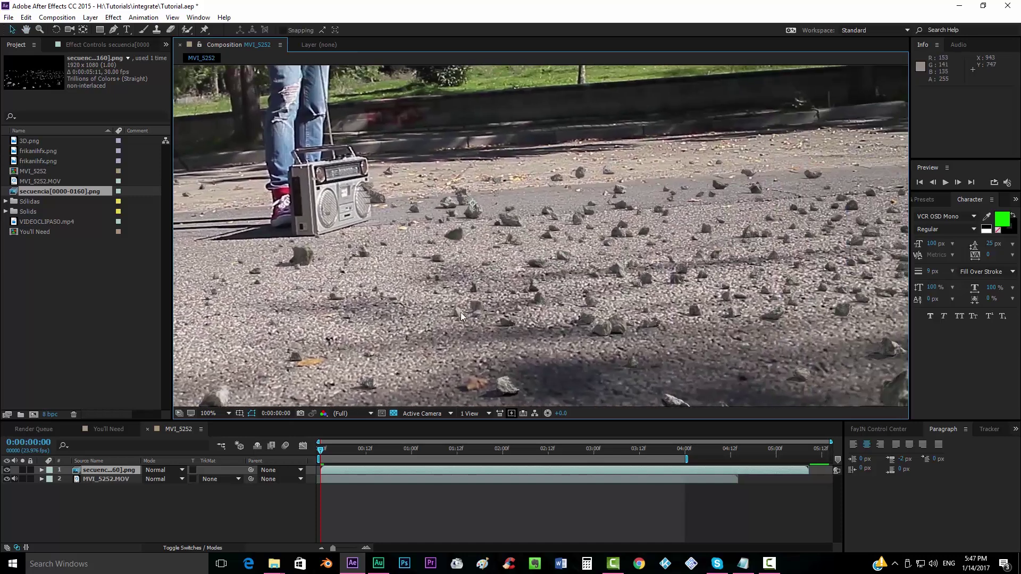
drag(457, 311, 703, 249)
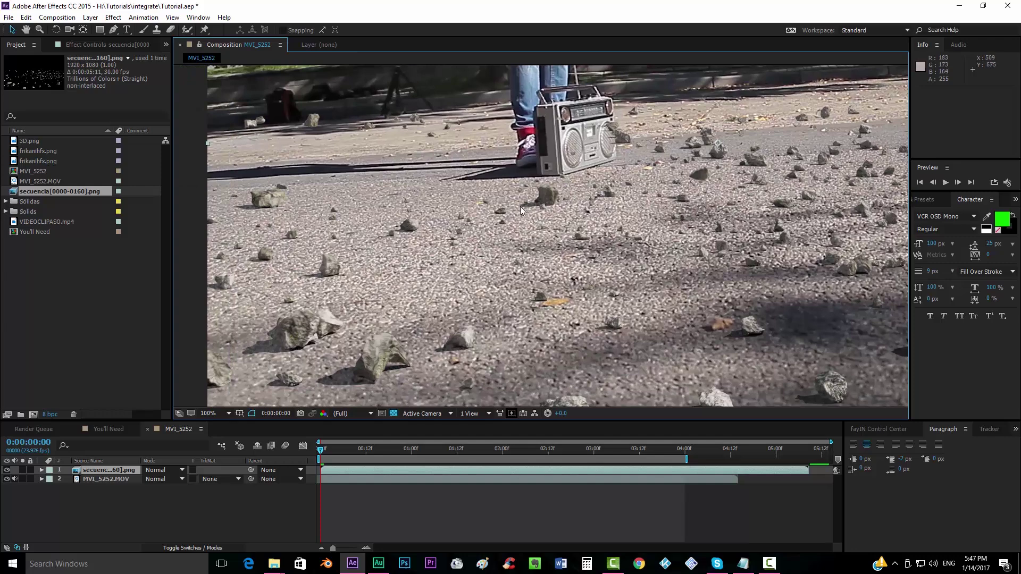
drag(331, 275, 458, 171)
scroll(446, 185, up, 1)
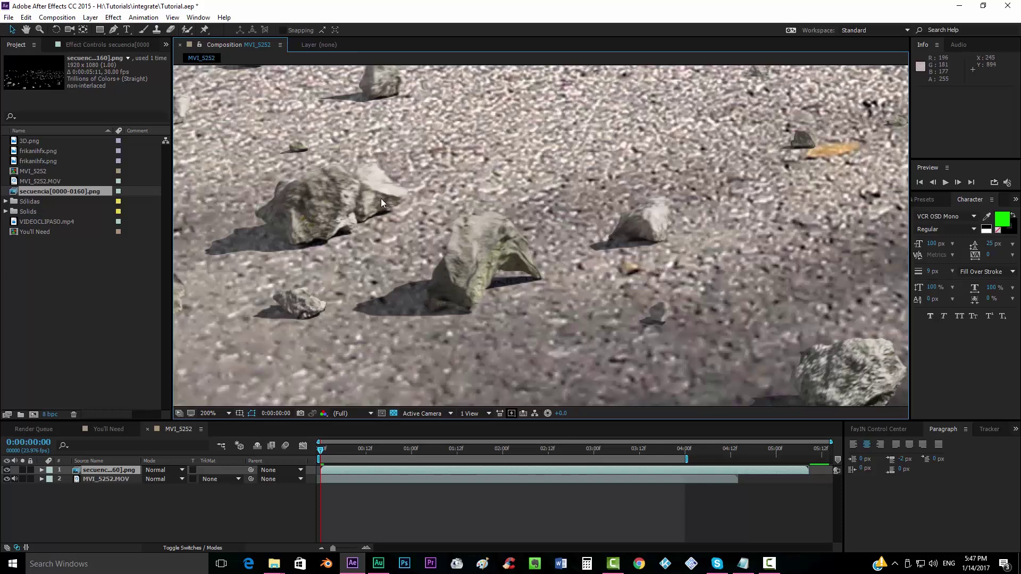
scroll(551, 248, down, 3)
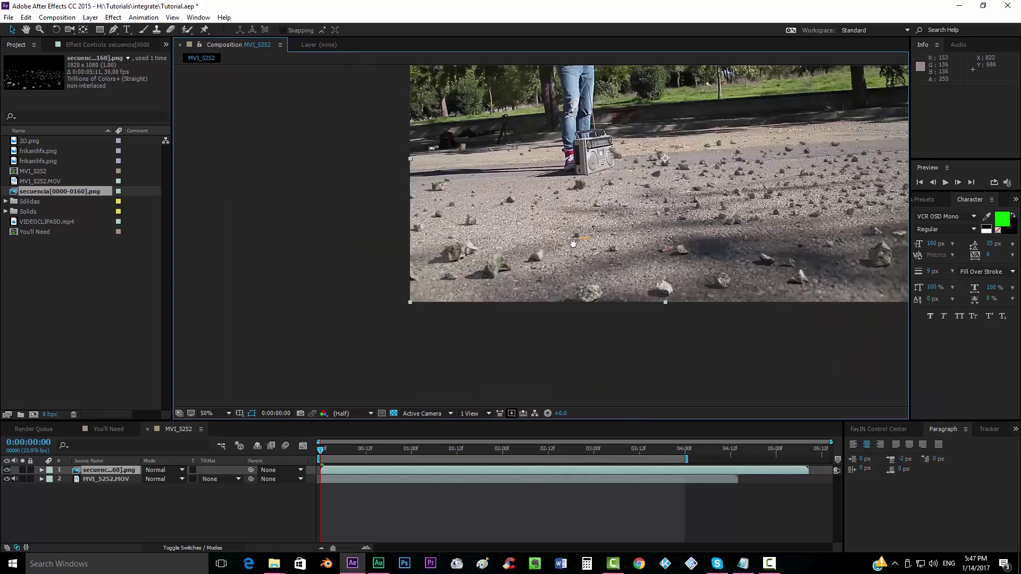
drag(527, 290, 387, 388)
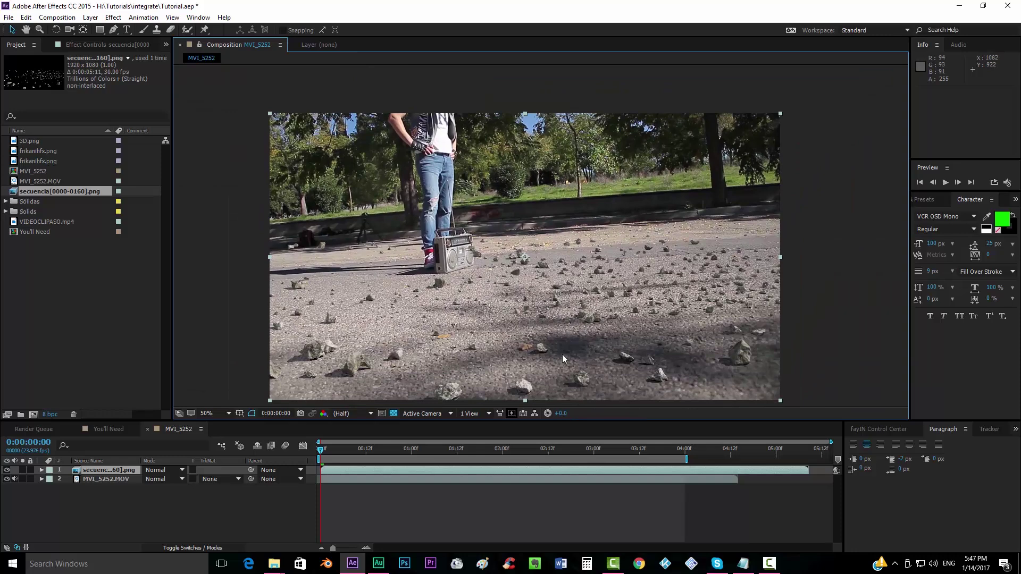
drag(478, 322, 585, 316)
scroll(539, 232, up, 2)
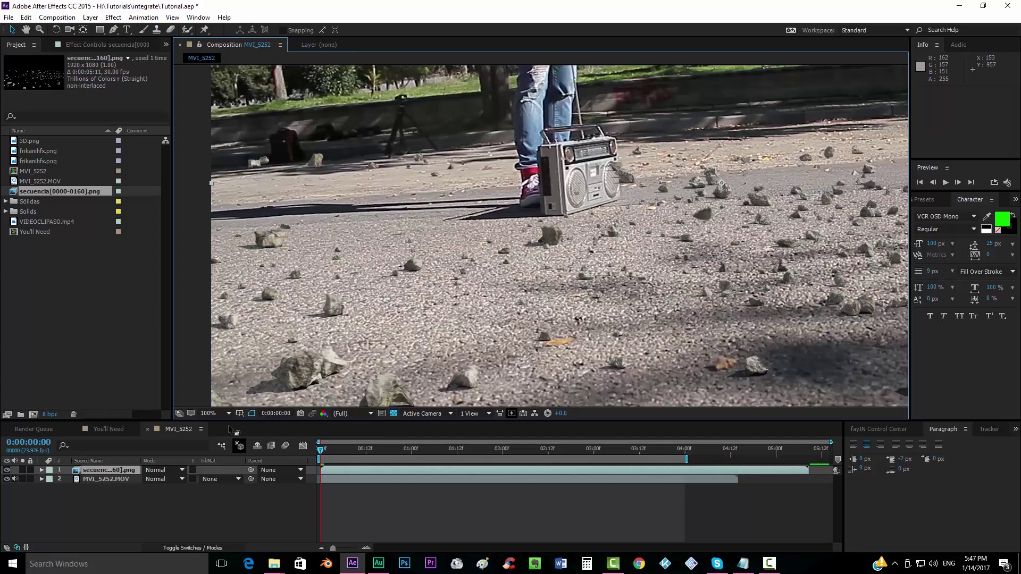
click(219, 413)
click(220, 220)
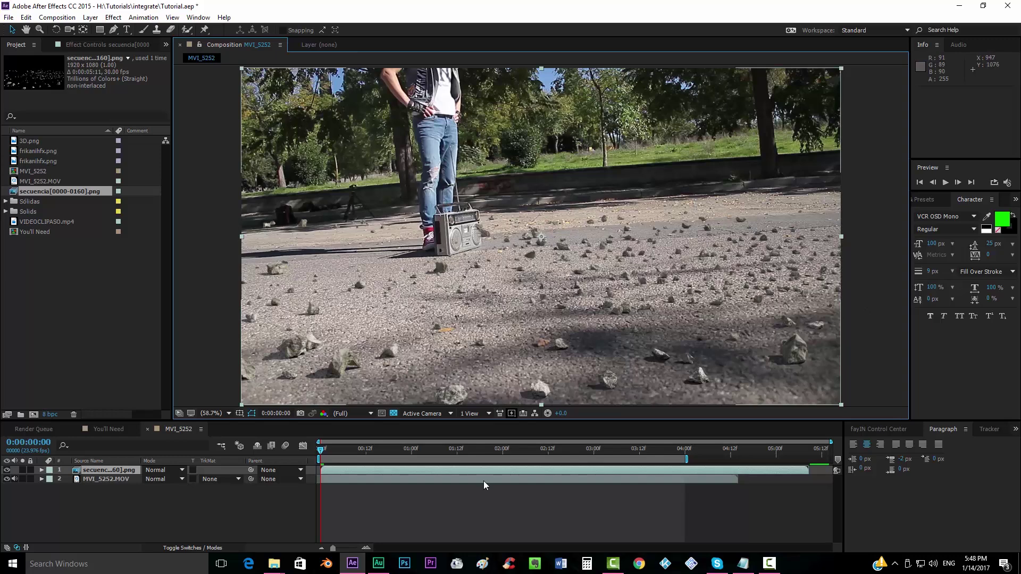
- Bring up the camera and motion tracking controls
click(983, 429)
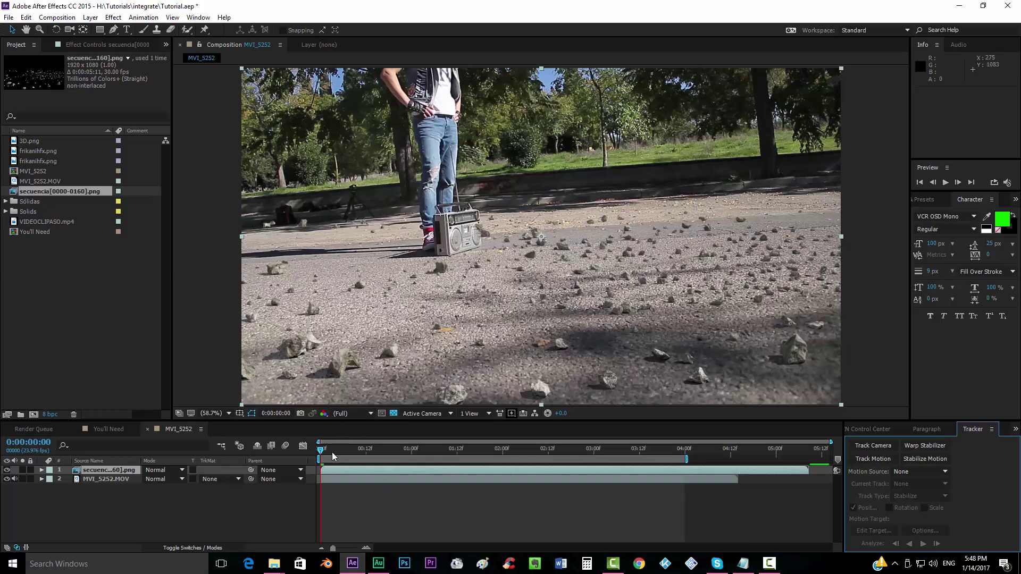
drag(332, 452, 302, 475)
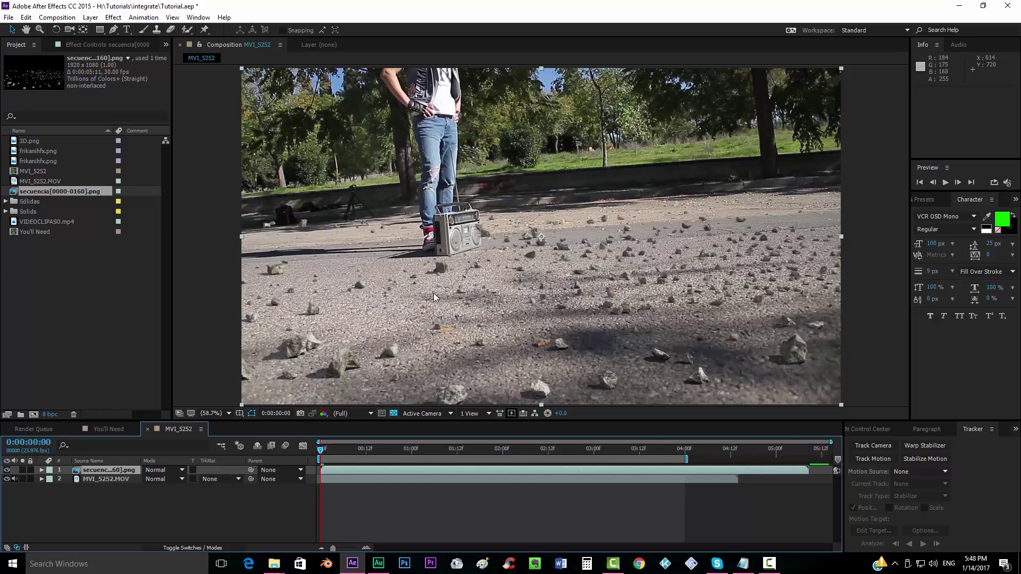
- Create a black solid above the rock sequence and turn off its visibility
scroll(433, 292, up, 3)
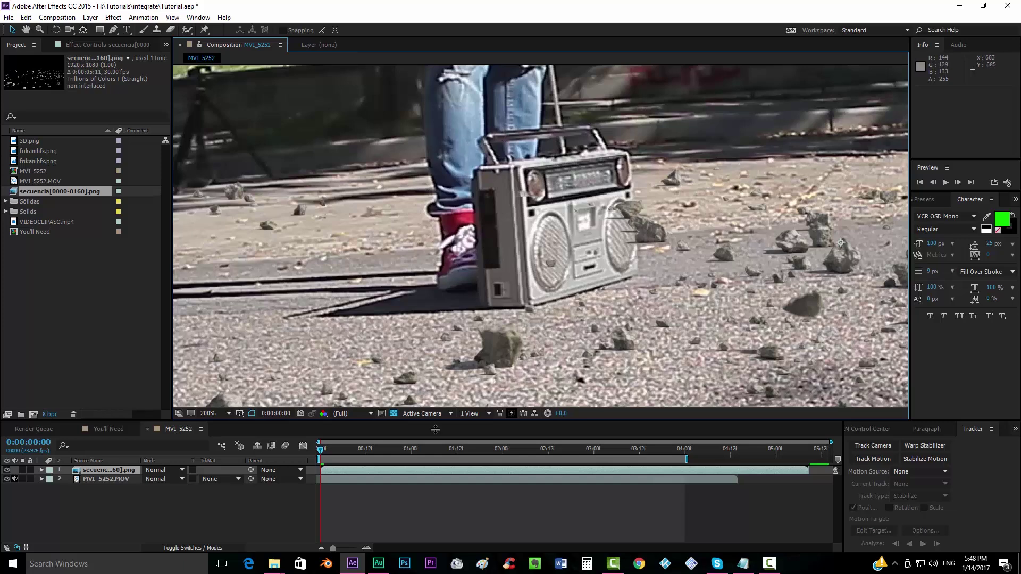
click(91, 17)
mouse_move(115, 31)
click(298, 41)
click(568, 321)
click(7, 470)
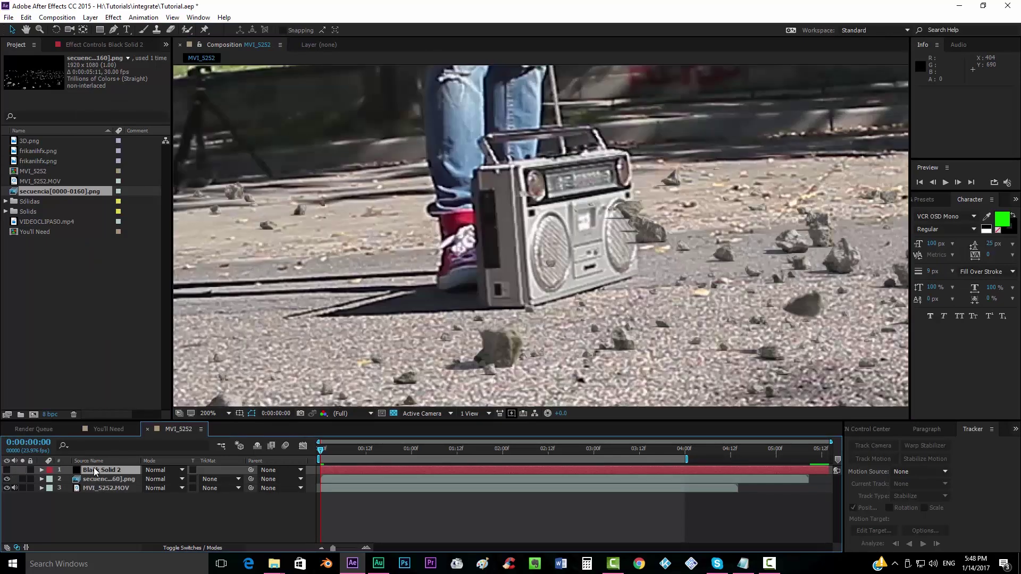
- Start a Pen tool mask on the black solid, tracing the leg's outer edge and around the shoe to its sole
click(114, 30)
scroll(425, 229, up, 2)
drag(425, 229, 473, 397)
click(465, 156)
drag(472, 272, 476, 288)
drag(489, 337, 533, 198)
click(473, 374)
click(508, 314)
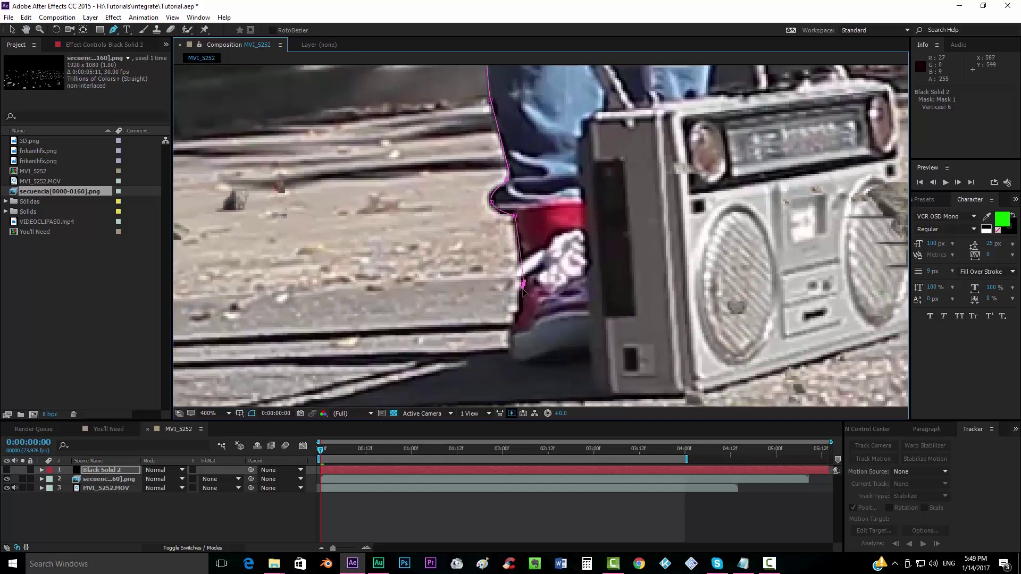
click(524, 292)
drag(511, 339, 534, 362)
click(590, 361)
scroll(585, 351, down, 3)
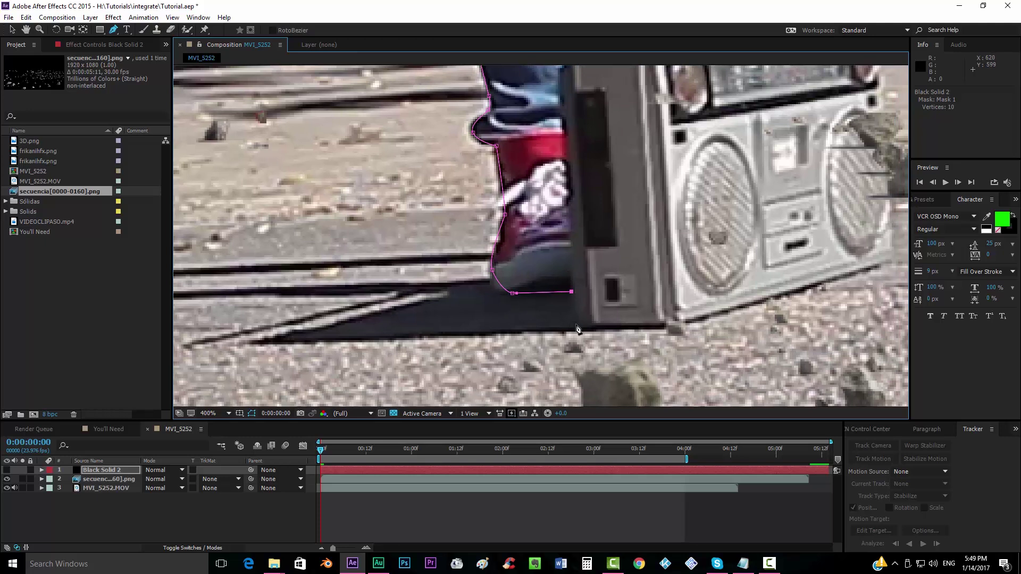
- Extend the mask outline across the lower part of the boombox to its far lower corner
drag(586, 329, 598, 329)
mouse_move(589, 330)
mouse_down()
mouse_move(616, 331)
mouse_move(587, 331)
mouse_up()
drag(584, 330, 490, 326)
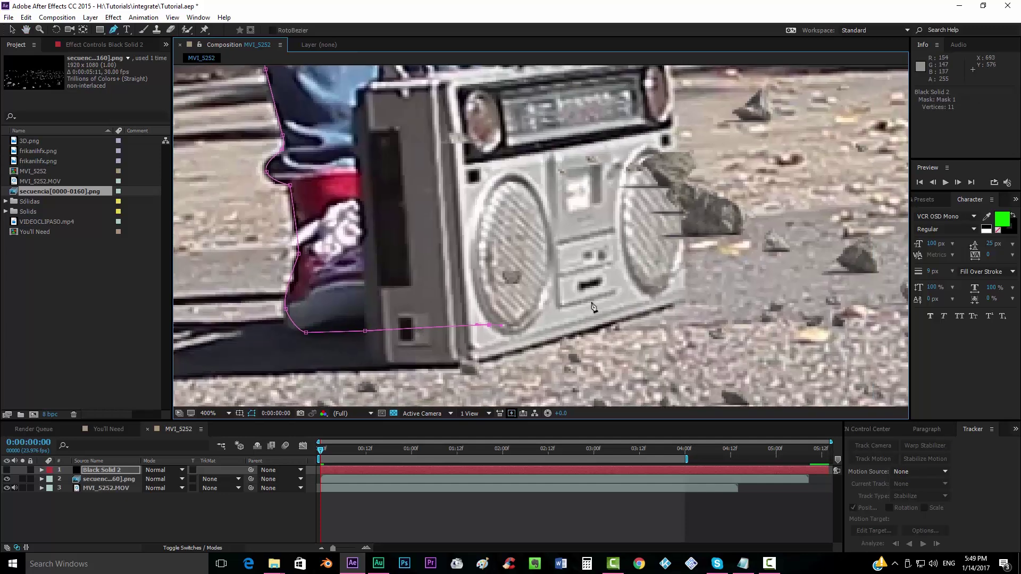
click(684, 277)
drag(675, 148, 616, 225)
- Continue the mask up the boombox's far edge, along its upper edge and up the leg, and close it at its starting point
click(615, 173)
drag(609, 131, 624, 195)
click(568, 123)
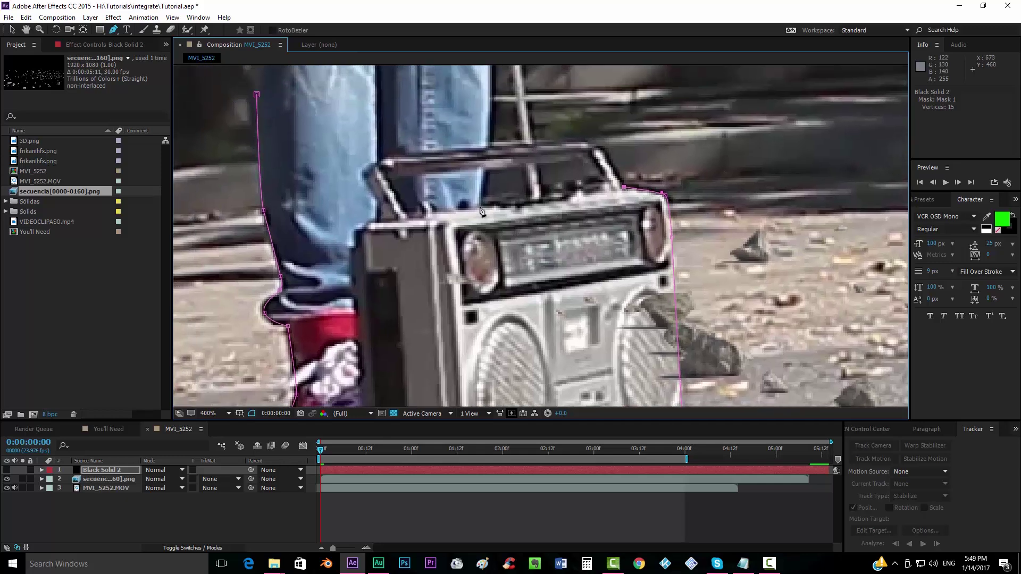
click(479, 206)
drag(508, 121, 548, 227)
drag(533, 183, 535, 204)
click(298, 200)
scroll(506, 269, down, 1)
drag(505, 269, 509, 182)
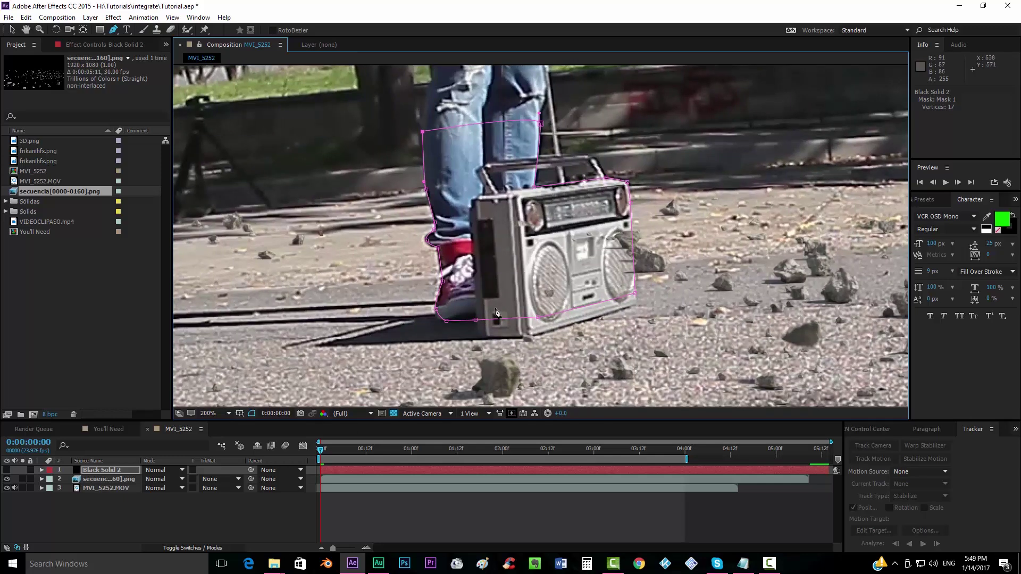
- Set the rock sequence layer's track matte to Alpha Inverted Matte "Black Solid 2"
scroll(472, 322, up, 2)
click(120, 481)
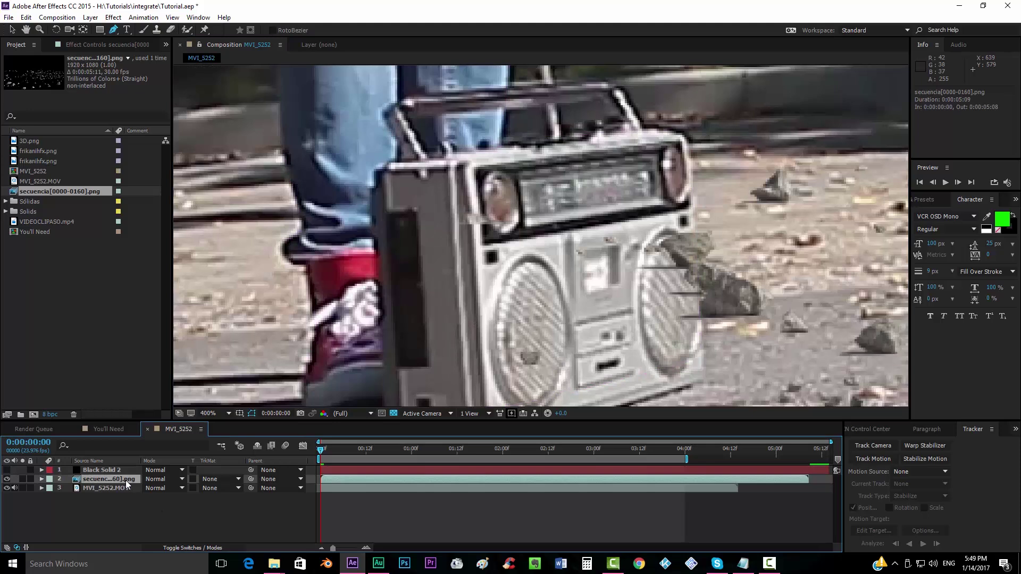
click(221, 479)
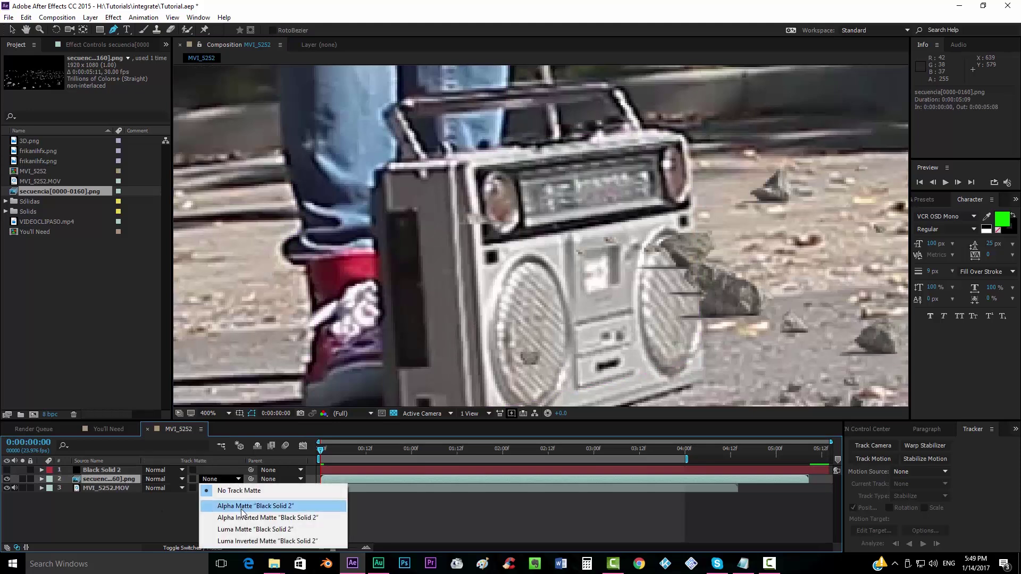
click(241, 509)
click(228, 481)
click(255, 519)
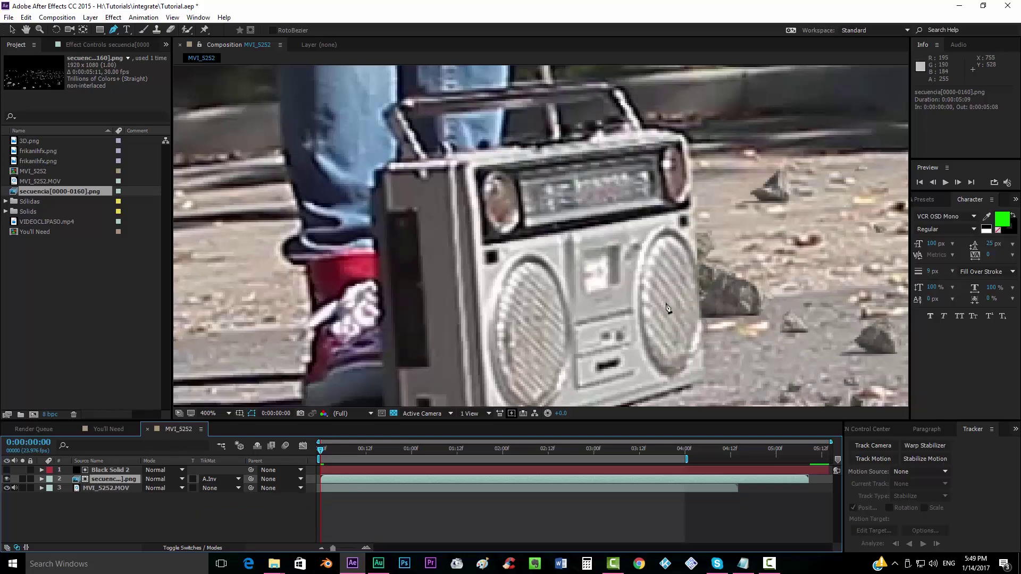
- Examine the mask outline and how the matte cuts the rocks around the boombox and leg
click(102, 469)
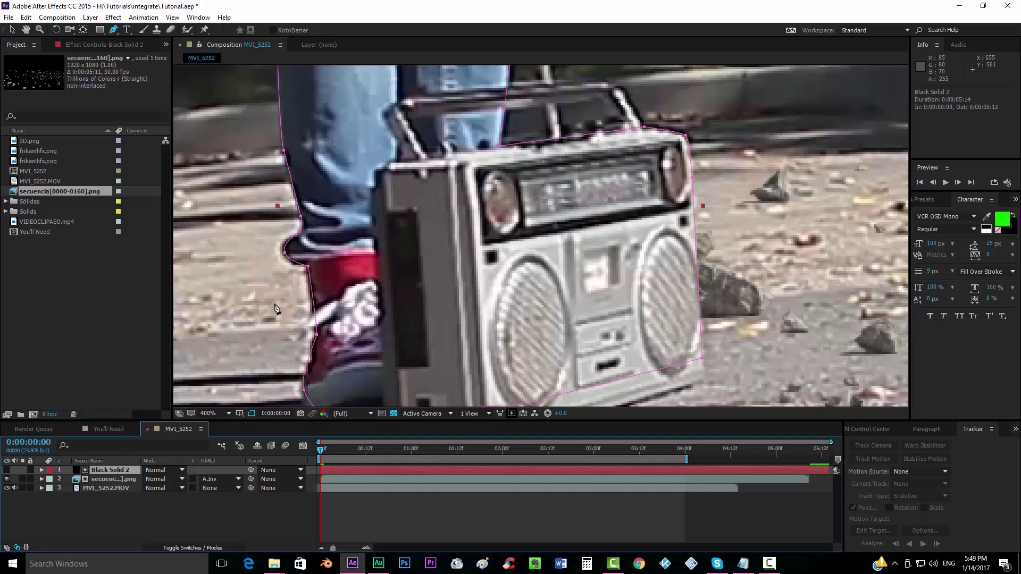
key(comma)
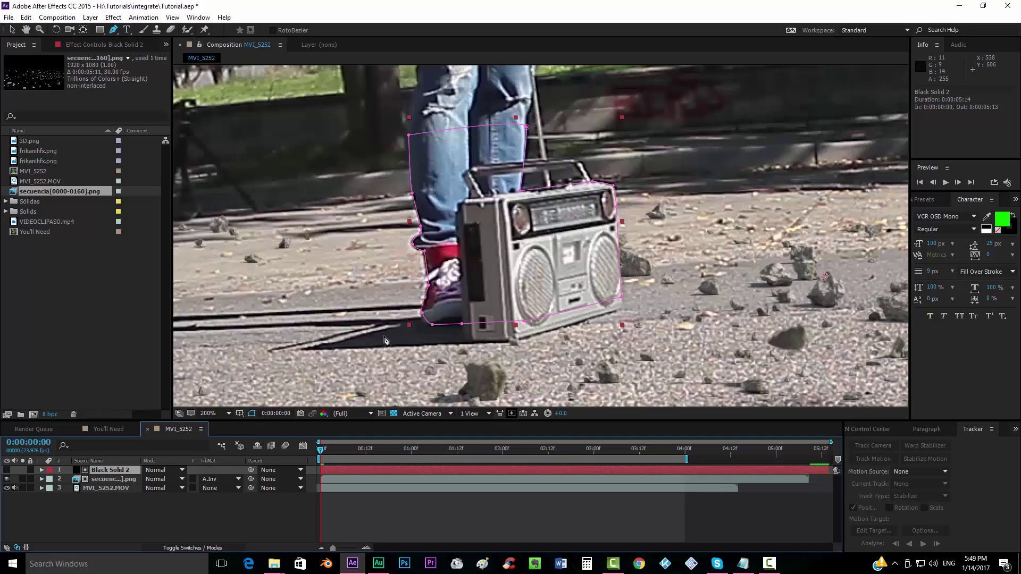
click(412, 480)
key(period)
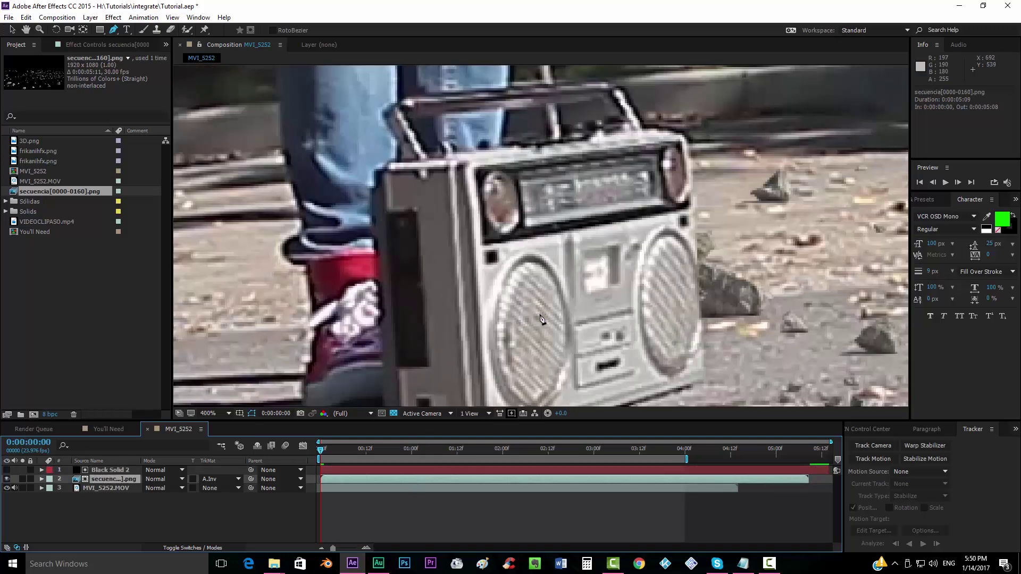
key(v)
key(comma)
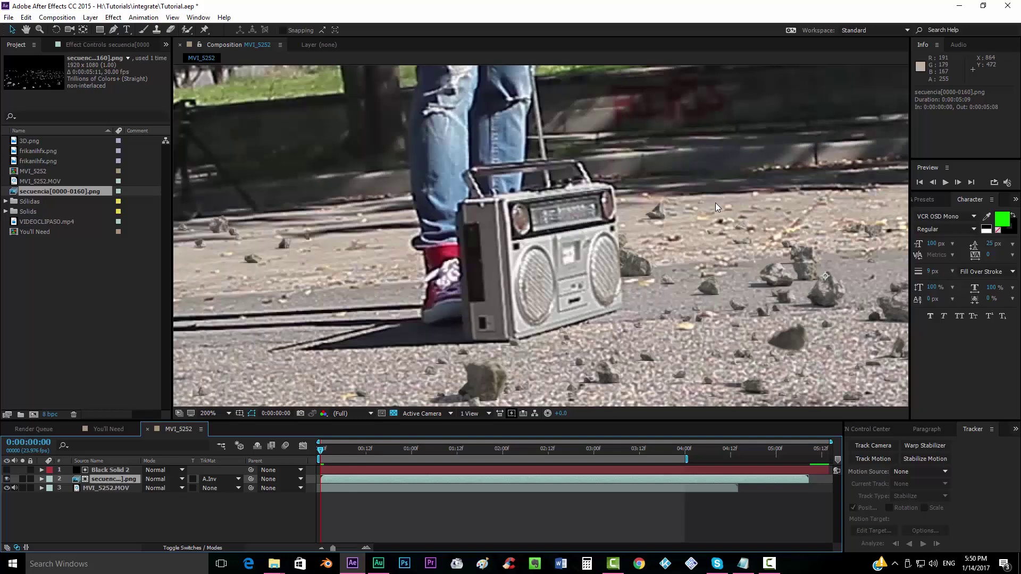
- Try moving the rock sequence behind the boombox to test the inverted matte, and undo the move
drag(667, 262, 484, 240)
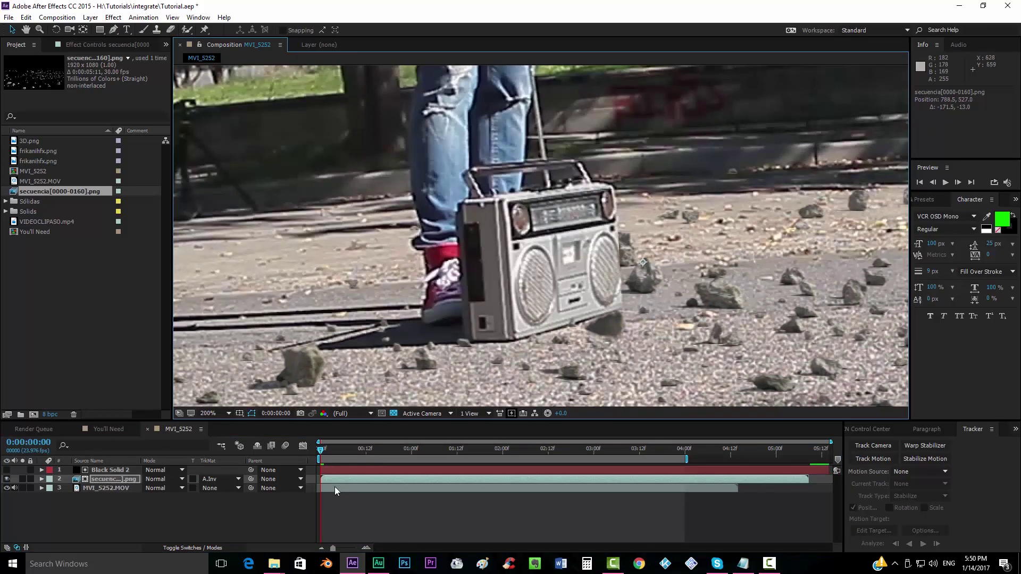
click(337, 469)
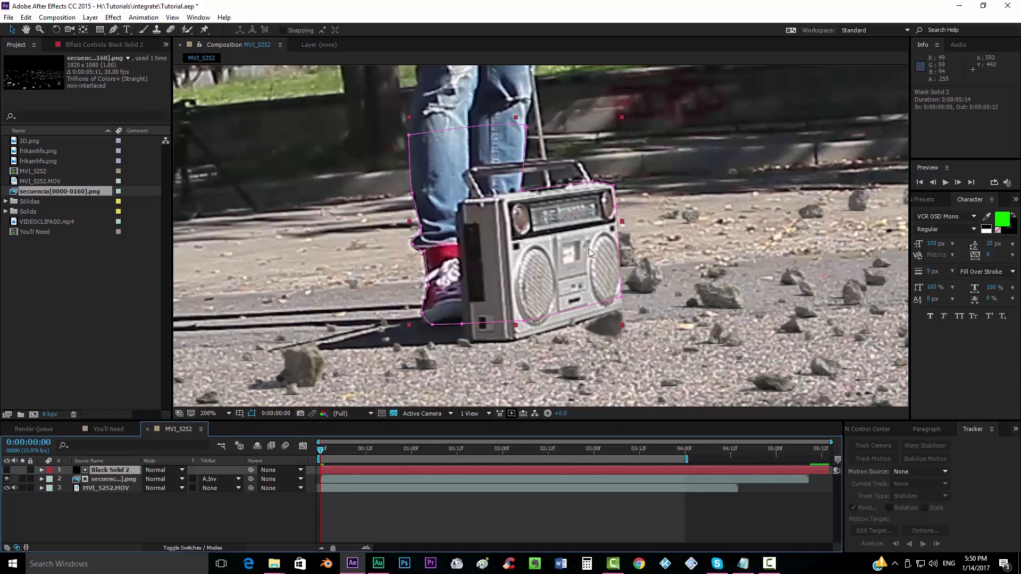
click(424, 481)
click(427, 471)
click(439, 478)
drag(627, 340, 695, 360)
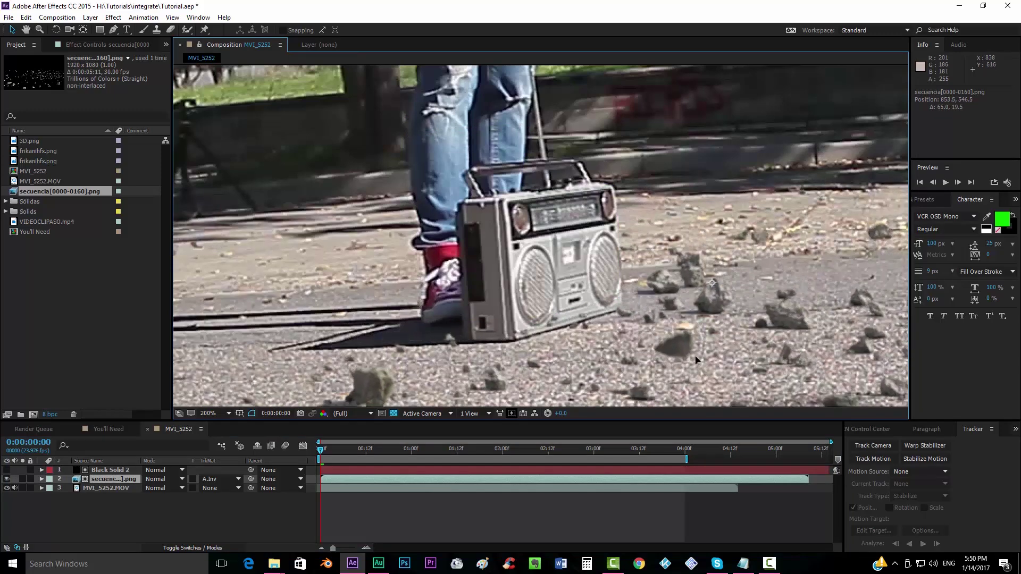
click(104, 470)
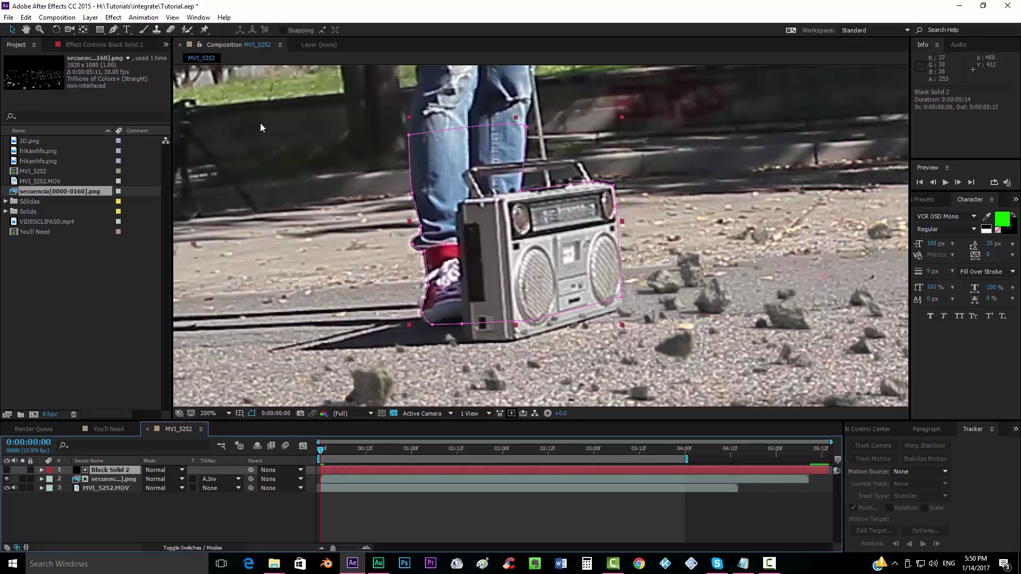
click(626, 333)
scroll(474, 229, down, 4)
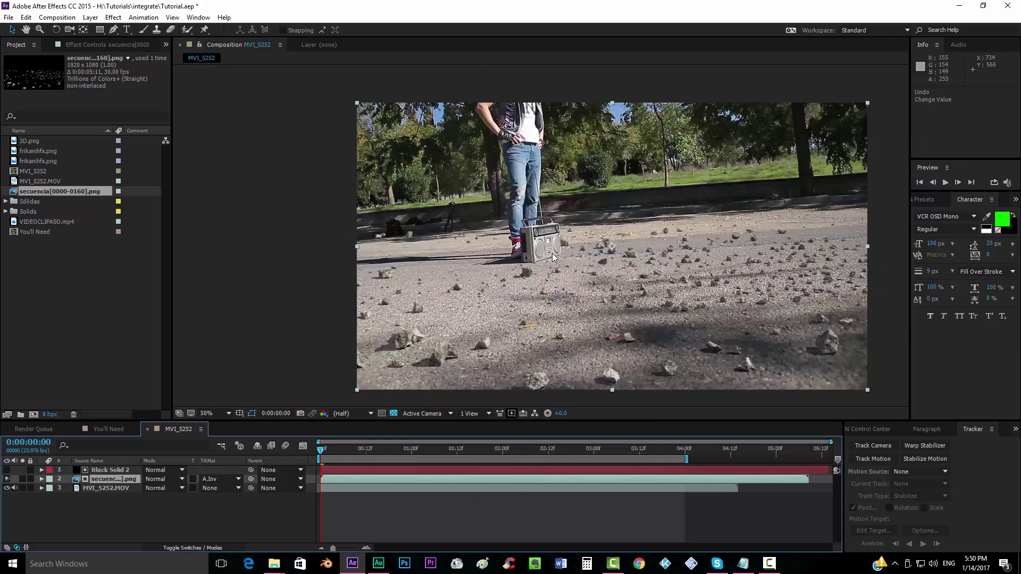
- Examine the matte around the boombox and leg up close at several times in the clip, ending at the first frame
key(period)
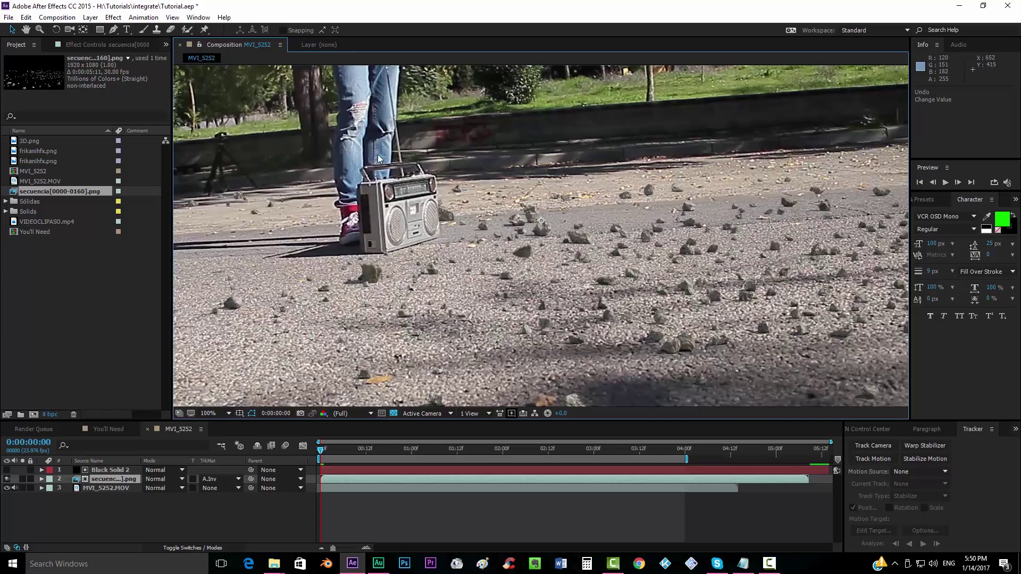
drag(371, 223, 527, 253)
scroll(548, 330, up, 1)
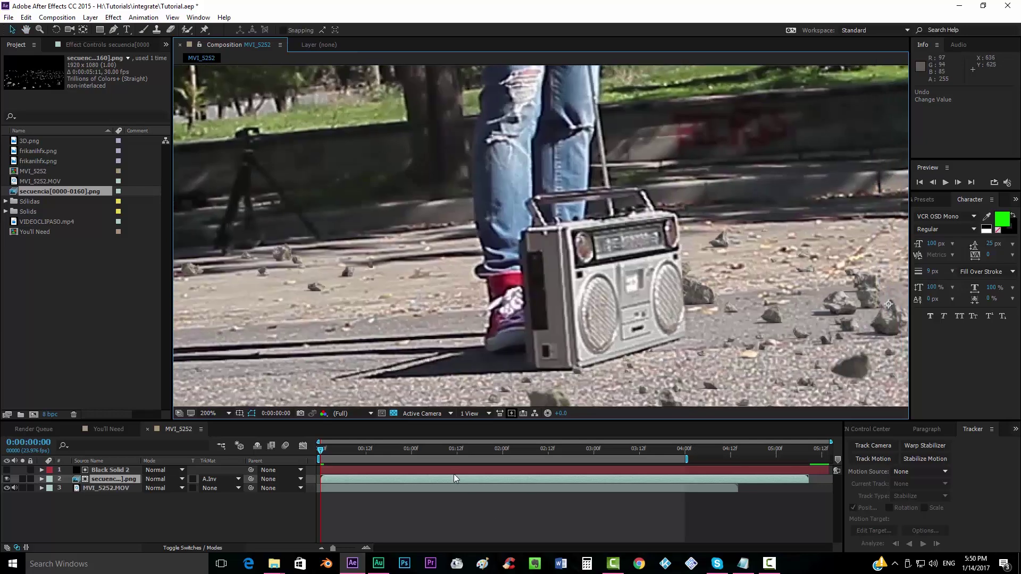
click(452, 449)
click(585, 447)
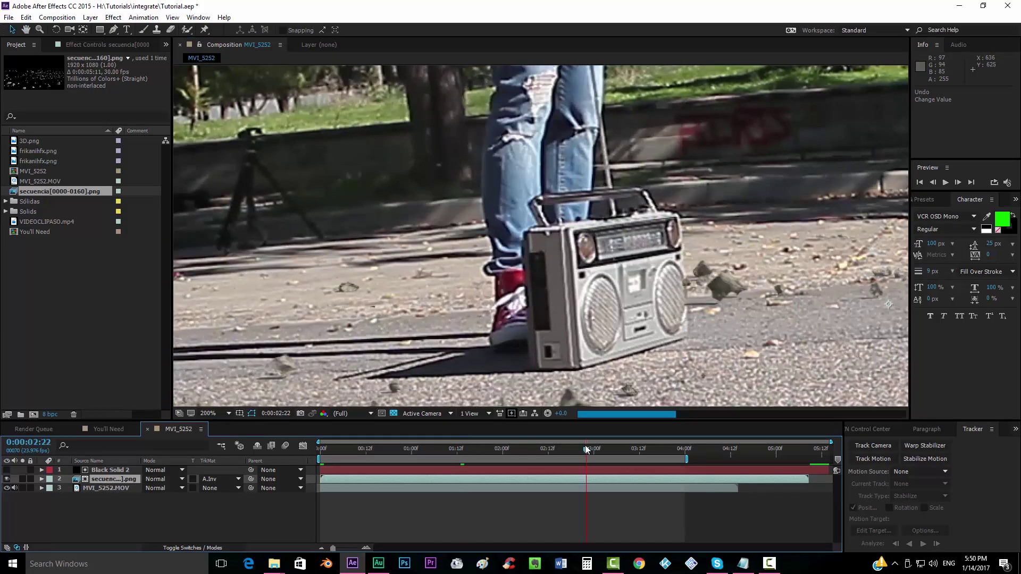
click(629, 449)
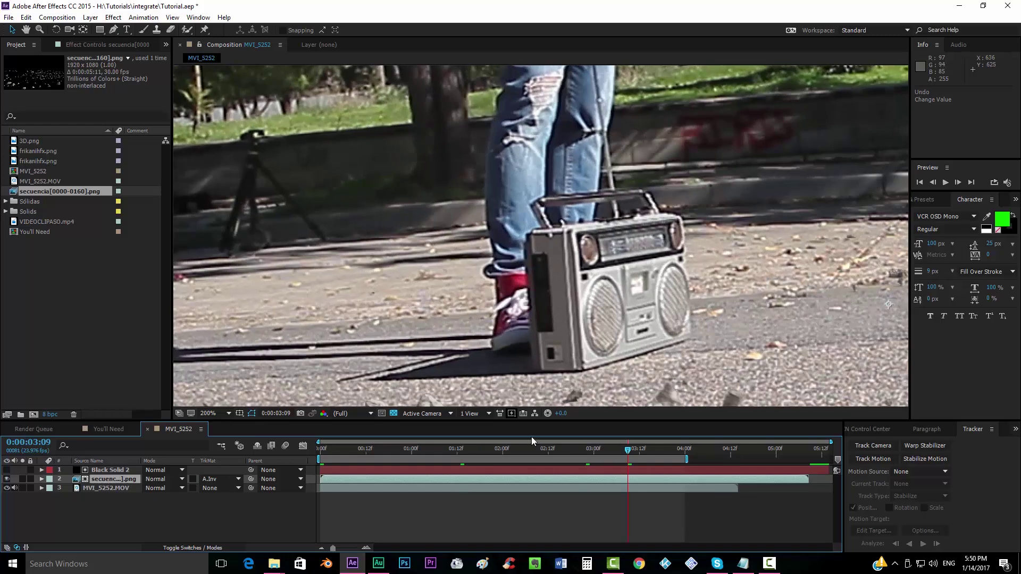
click(319, 450)
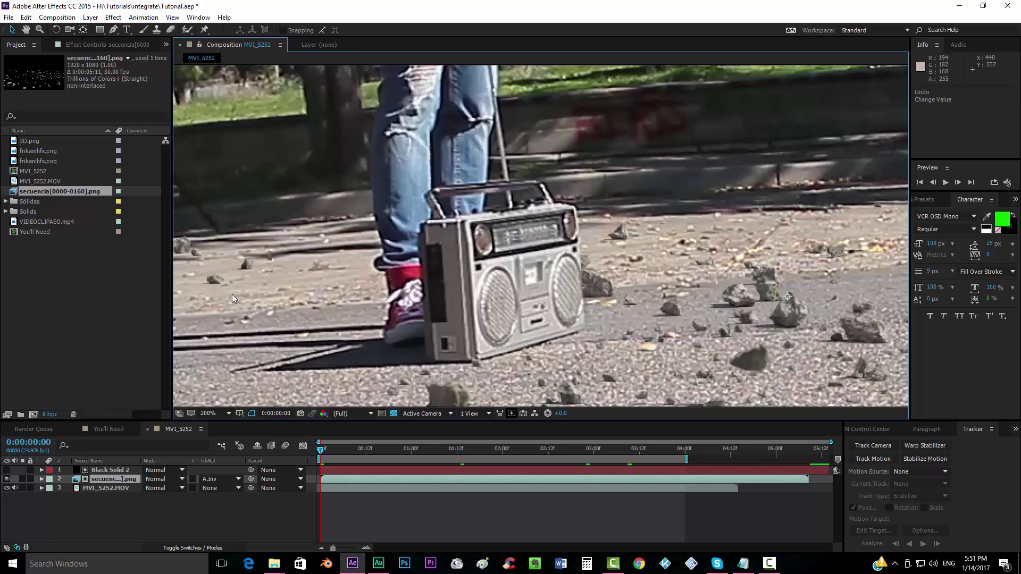
drag(629, 307, 616, 291)
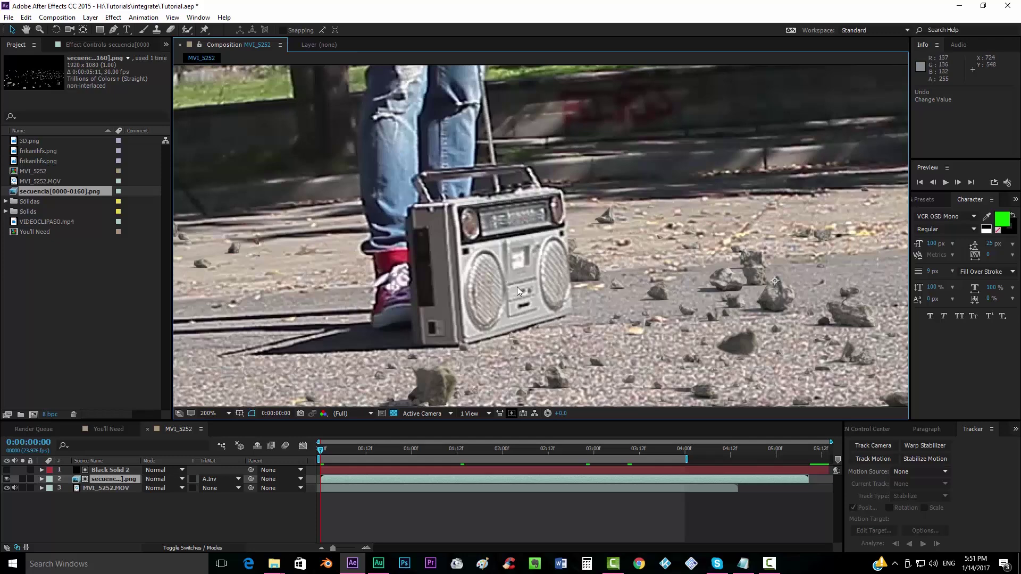
- Search the effects for "level" and apply Levels to the rock sequence layer
drag(605, 380, 465, 352)
scroll(659, 298, right, 2)
click(928, 201)
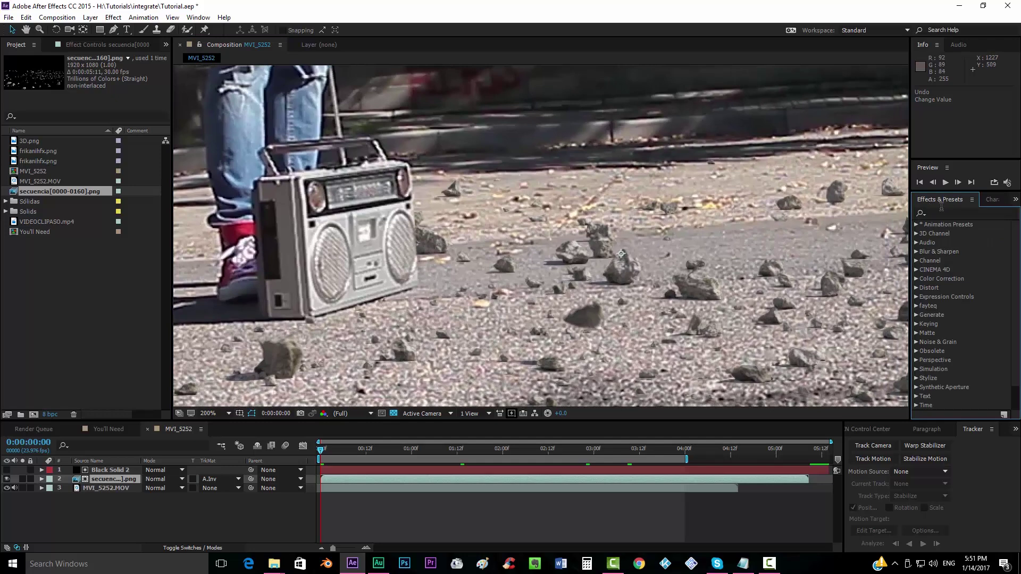
click(950, 213)
text(level)
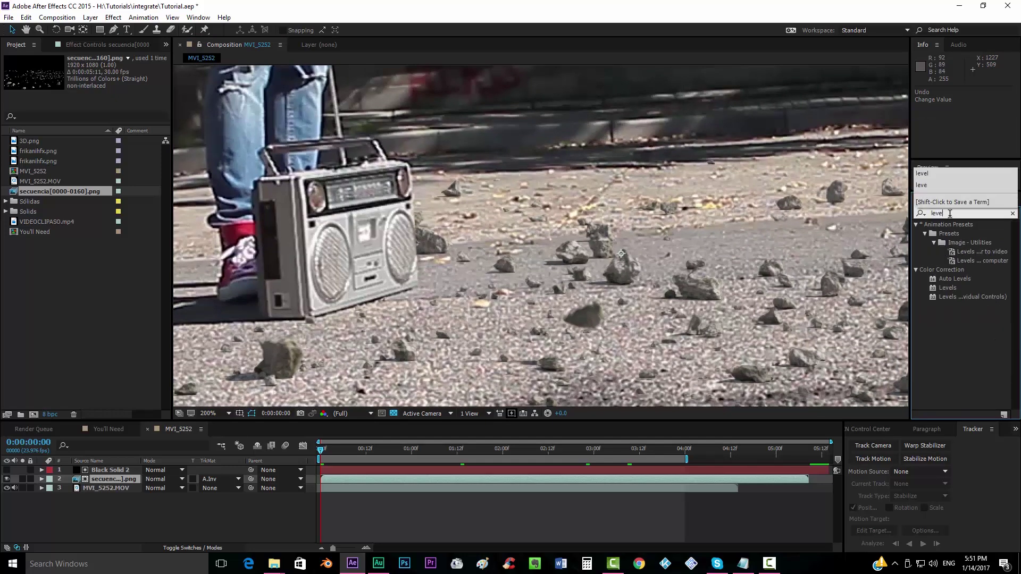
drag(947, 288, 461, 480)
- Examine the rocks' colour and shadows against the asphalt around the boombox and in the foreground
drag(322, 310, 630, 146)
scroll(436, 252, up, 1)
scroll(630, 146, down, 2)
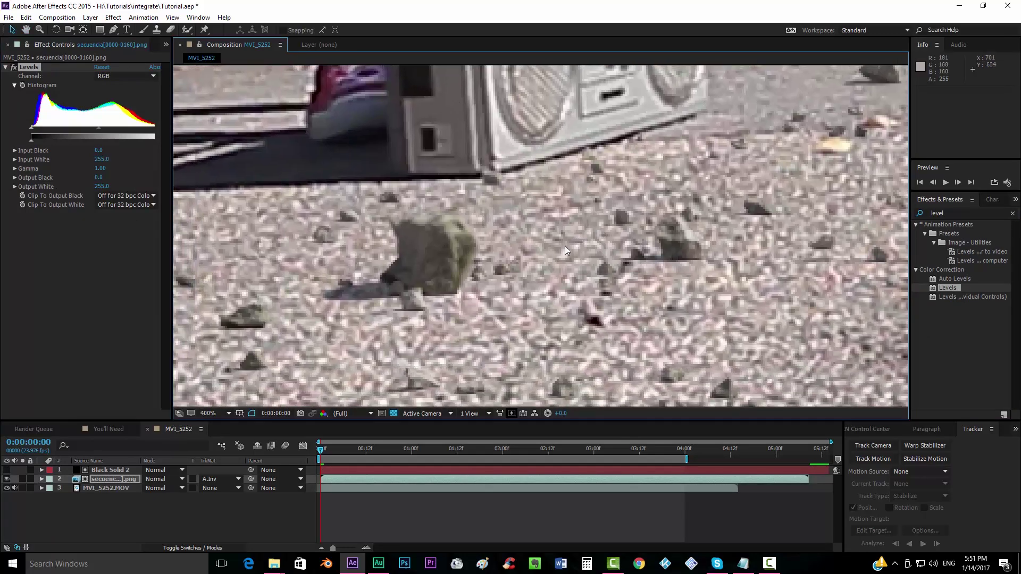
key(v)
drag(519, 258, 612, 239)
scroll(653, 235, up, 1)
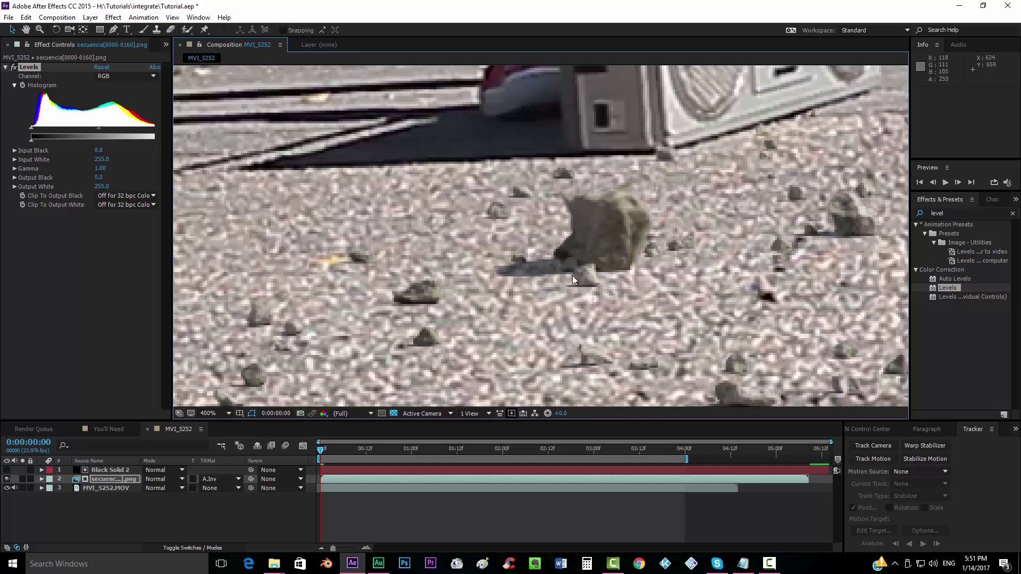
scroll(572, 275, down, 1)
drag(572, 275, 817, 187)
drag(537, 254, 668, 202)
scroll(611, 216, up, 1)
scroll(611, 216, down, 1)
drag(611, 216, 602, 226)
- Adjust the Levels effect's Red Input White and set its Green Input White to 247.4
click(123, 76)
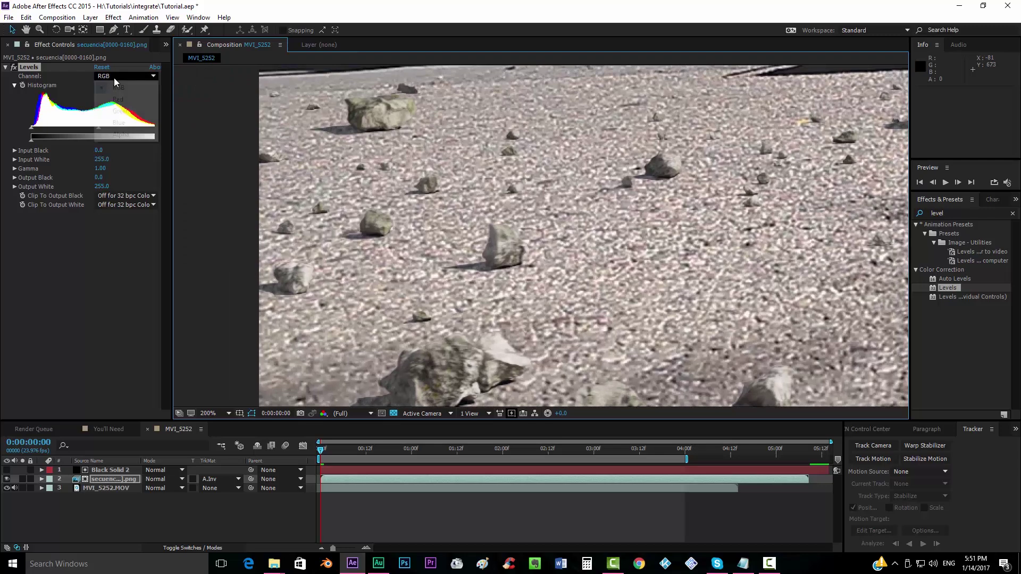
click(109, 99)
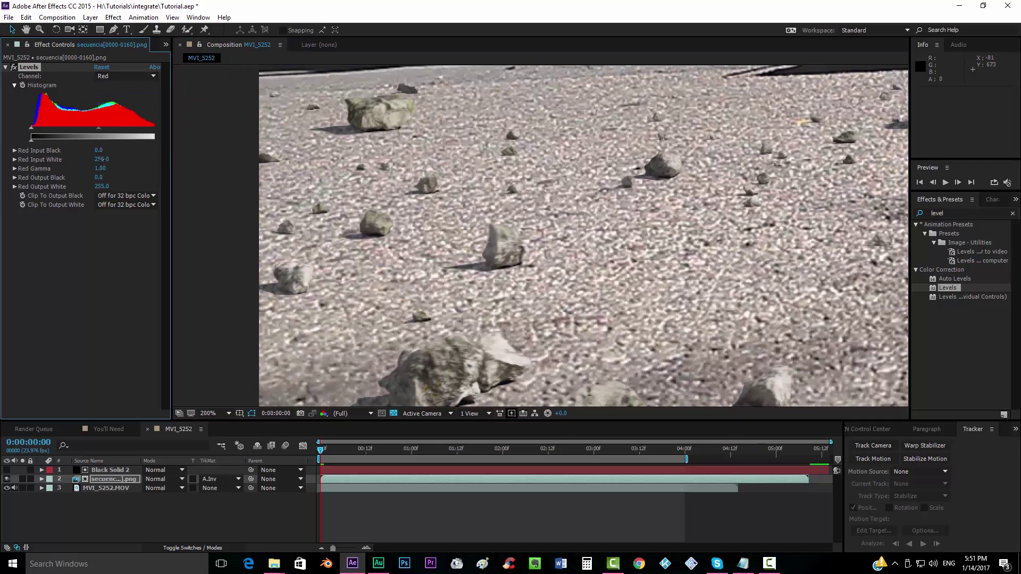
drag(101, 159, 101, 159)
click(122, 78)
click(121, 111)
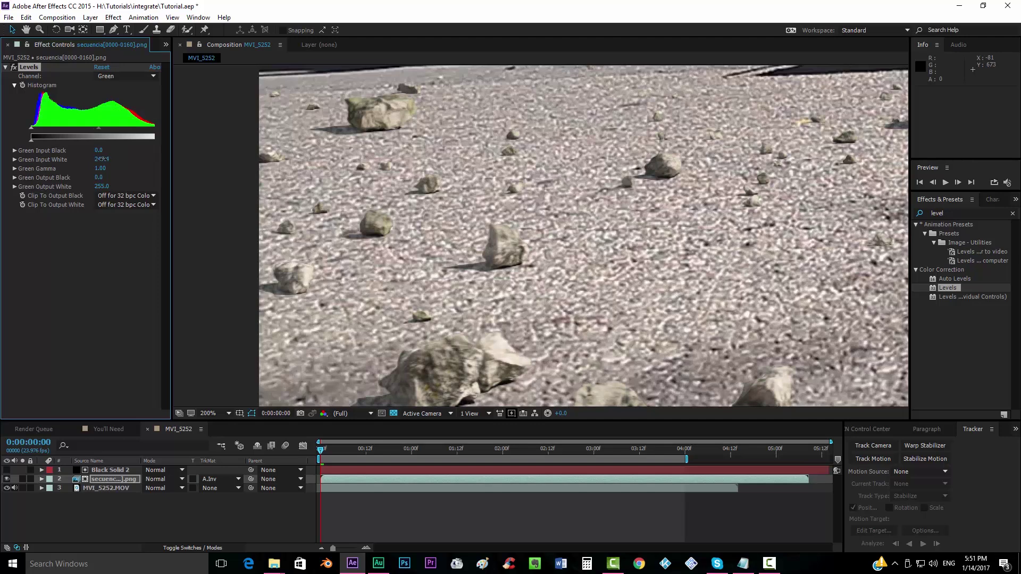
scroll(633, 226, up, 2)
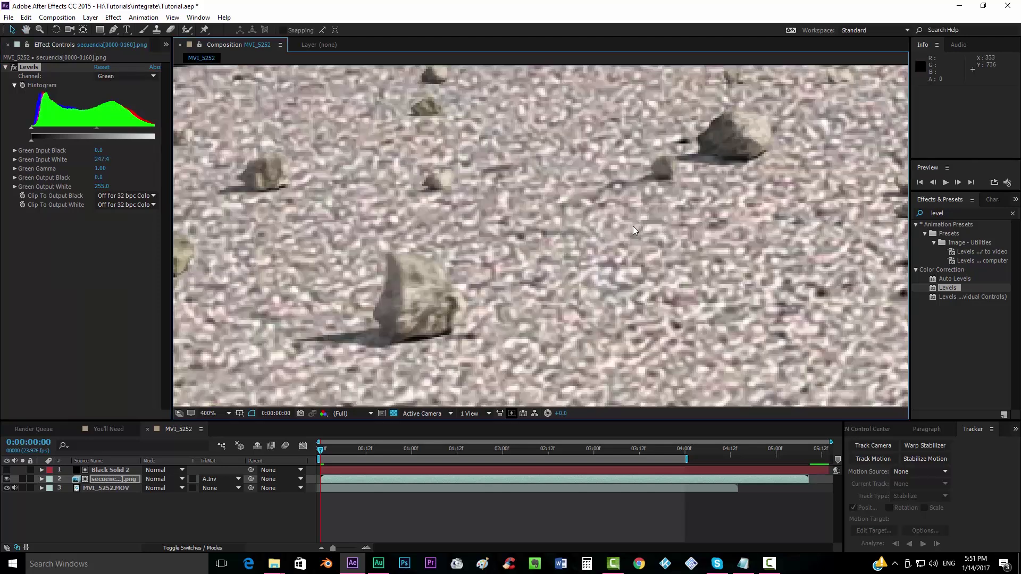
- Set the Levels effect's Blue Input White to 229.5
click(125, 76)
click(127, 123)
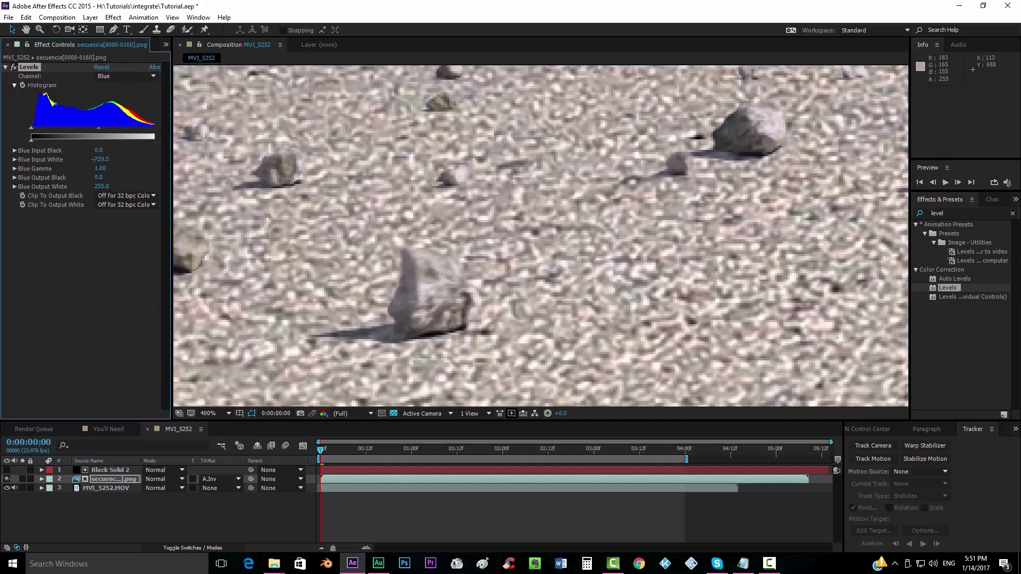
scroll(517, 270, down, 2)
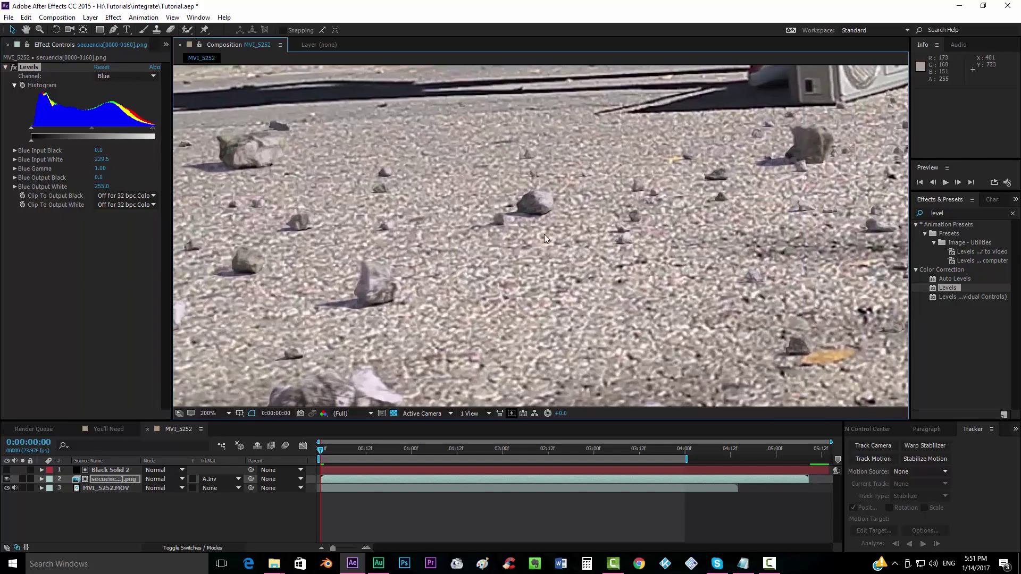
click(123, 75)
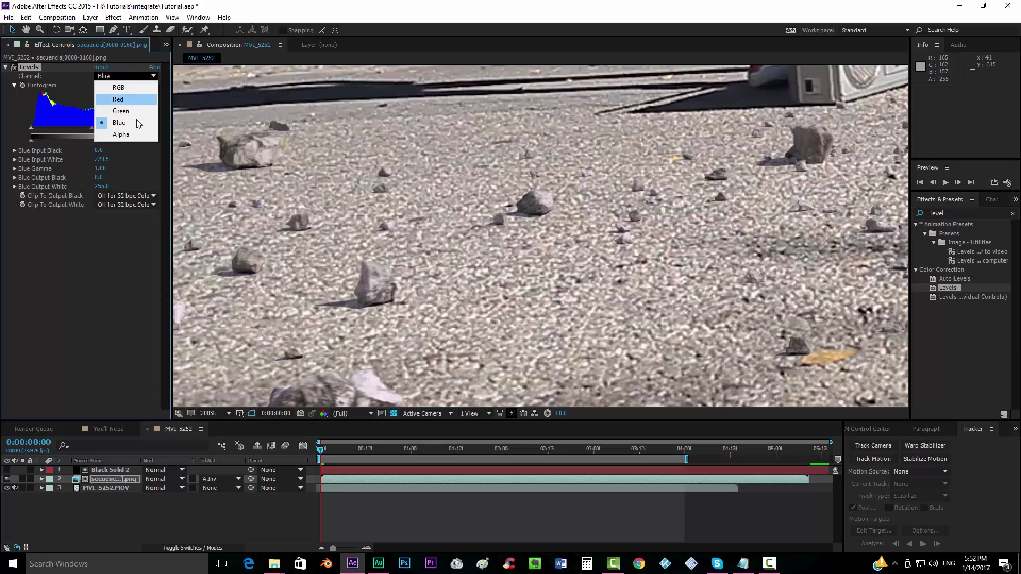
click(110, 305)
- Examine how the color-corrected rocks match the asphalt across the frame, up close and from farther away
drag(325, 274, 503, 232)
scroll(503, 232, up, 1)
drag(376, 168, 550, 238)
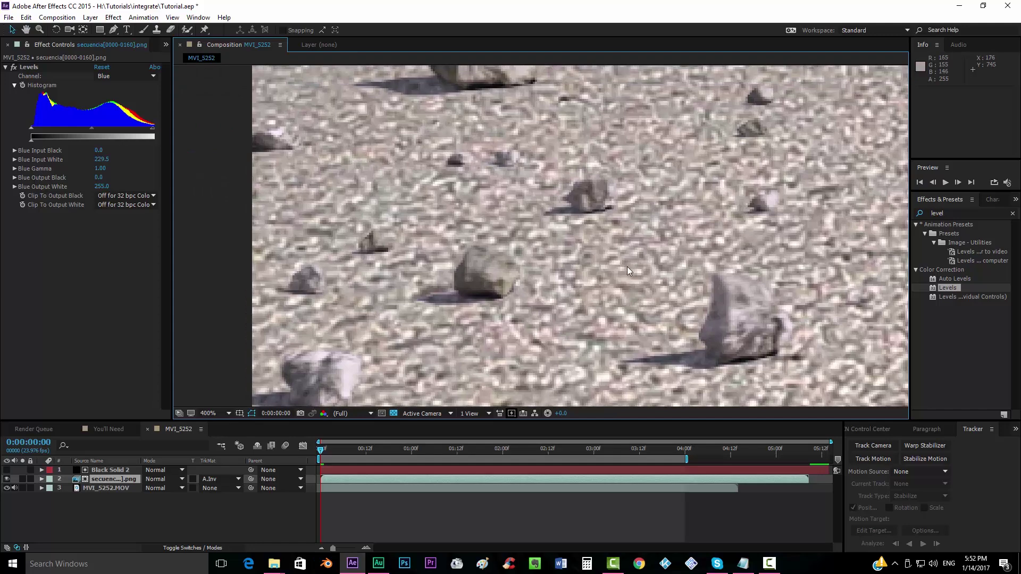
scroll(636, 264, down, 2)
scroll(551, 244, down, 2)
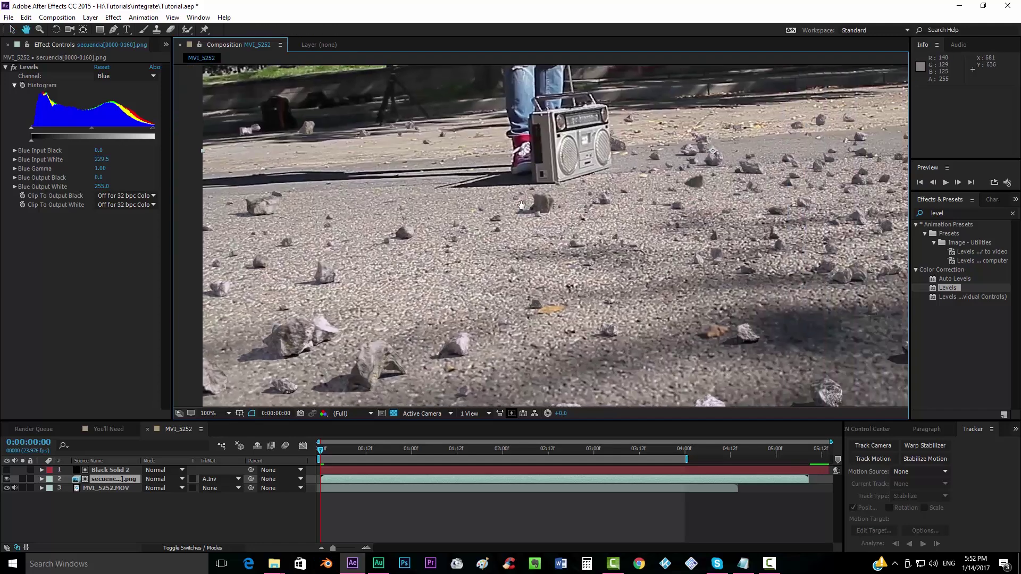
drag(514, 206, 490, 205)
drag(764, 217, 591, 226)
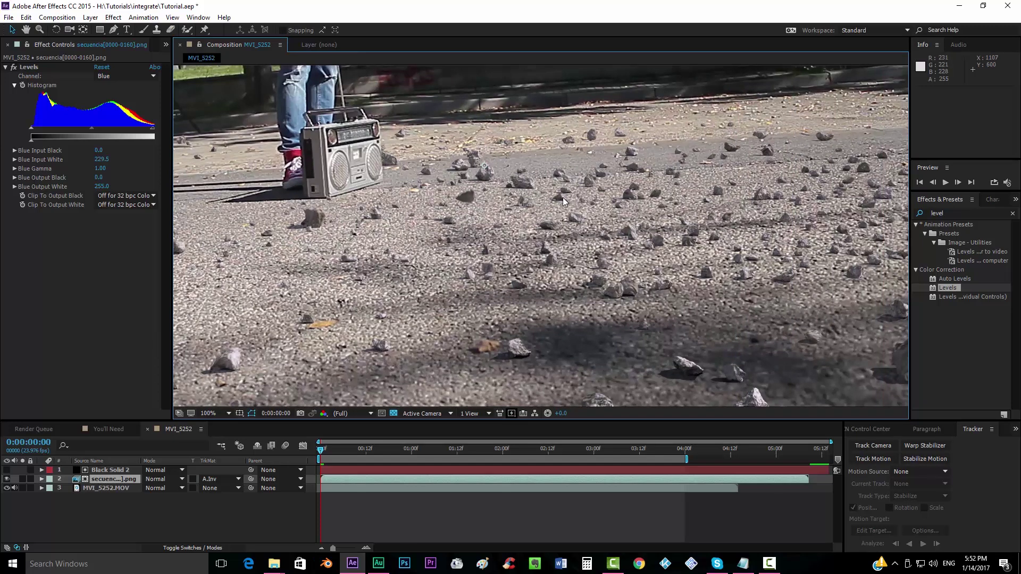
drag(655, 199, 604, 203)
scroll(391, 186, up, 2)
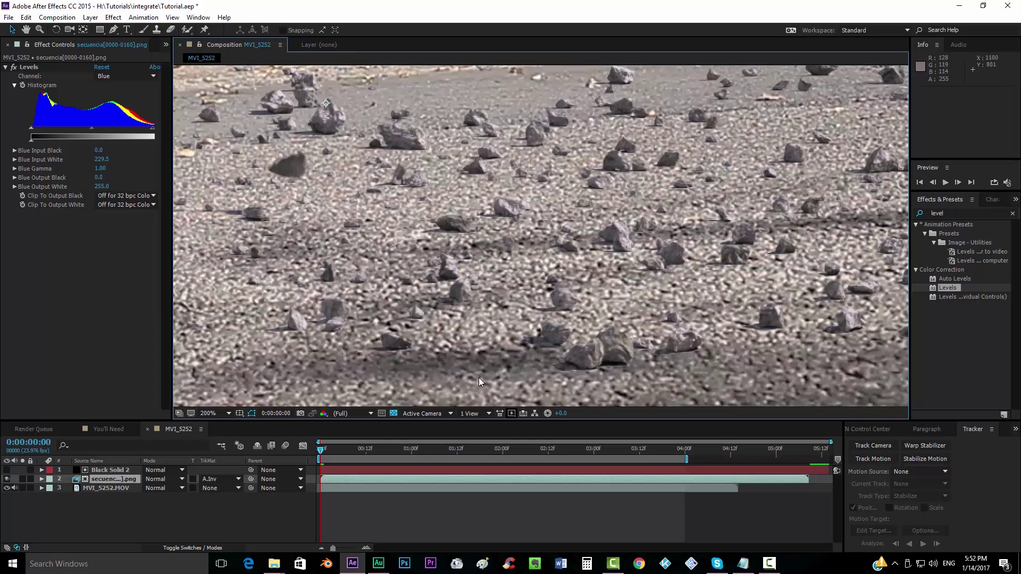
scroll(420, 167, down, 2)
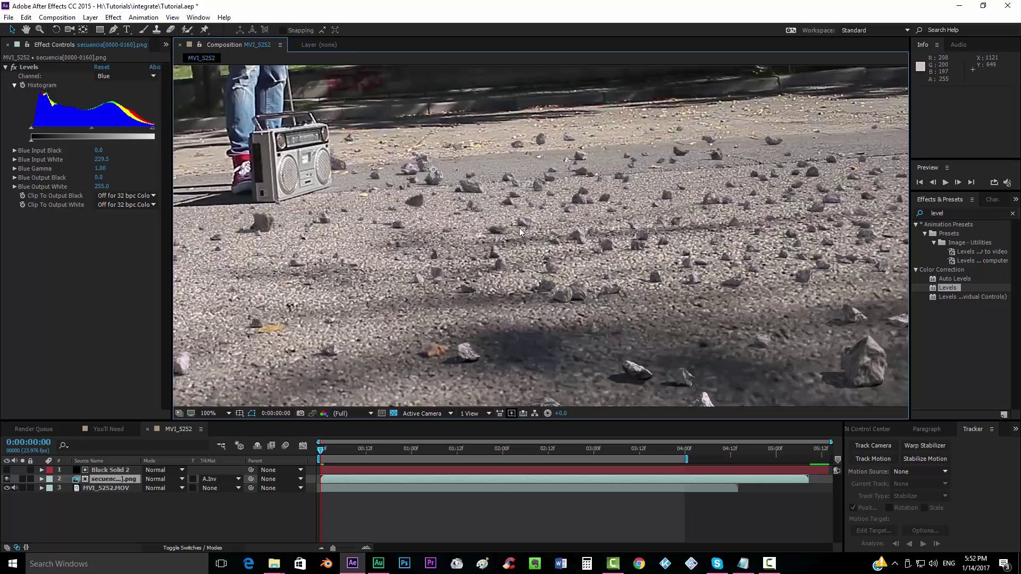
scroll(528, 237, up, 2)
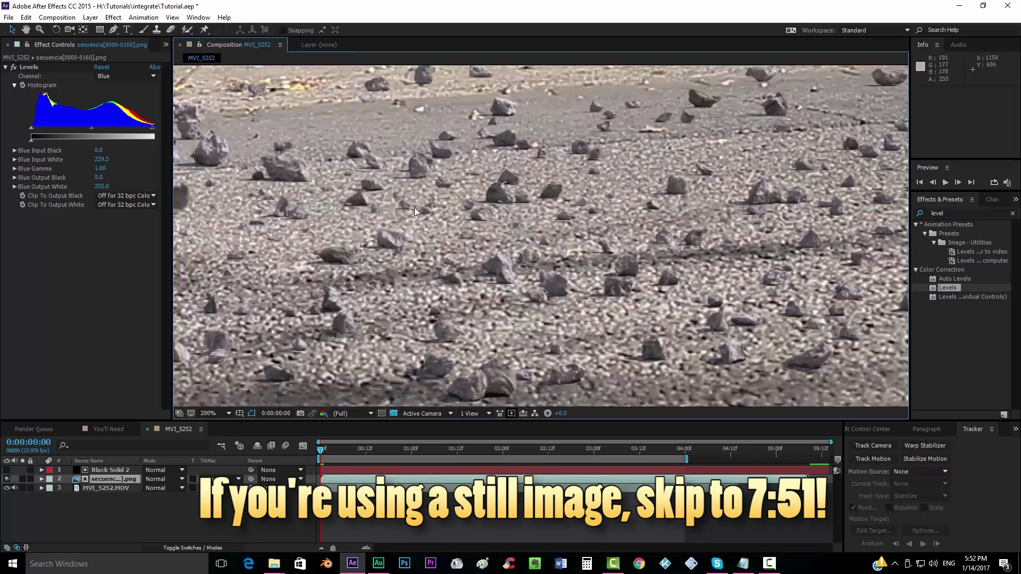
- Go to 0:00:00:23, where the rocks are moving, and apply the Timewarp effect to the rock sequence layer
click(392, 455)
click(408, 451)
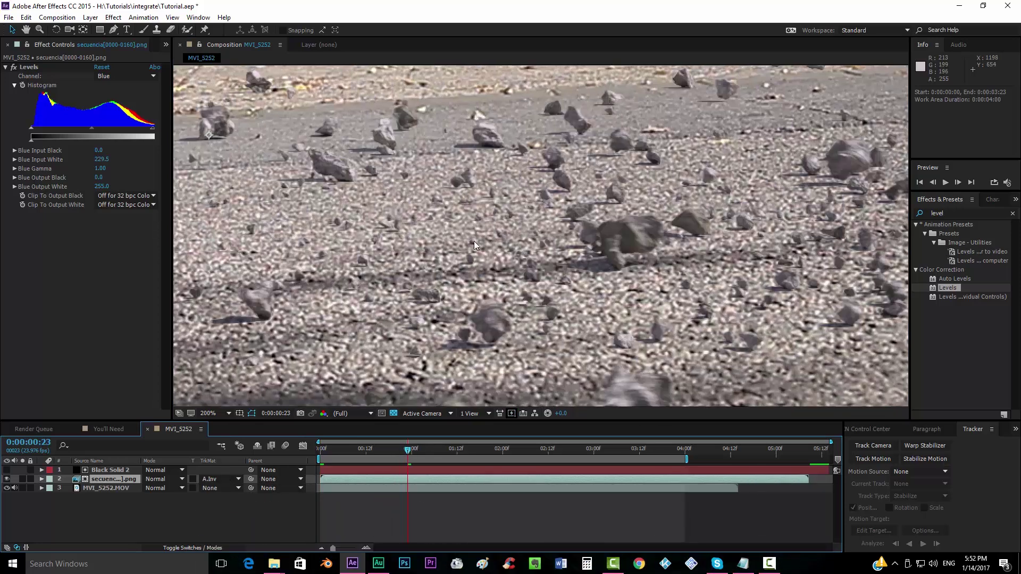
scroll(567, 266, up, 2)
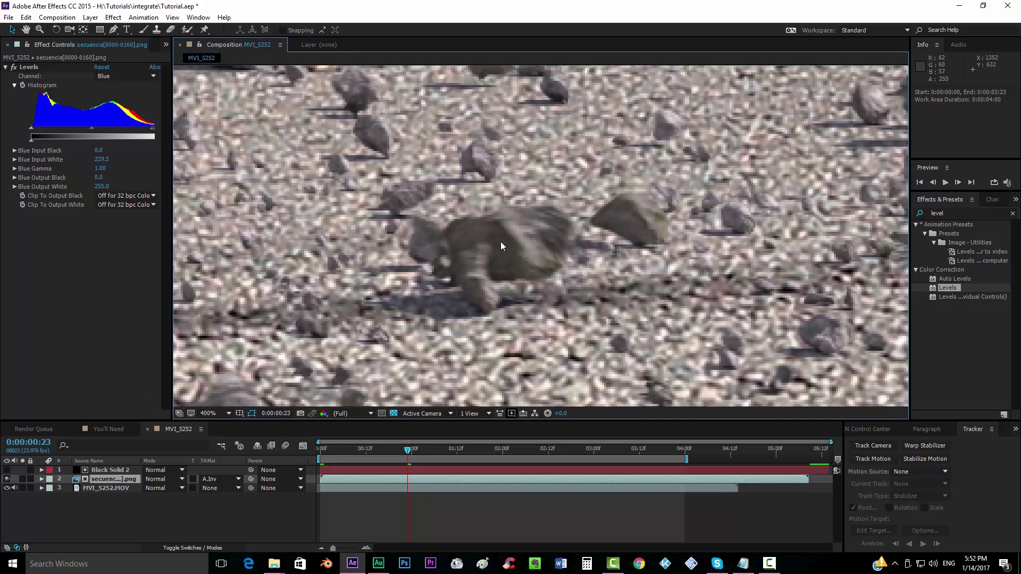
scroll(565, 224, down, 2)
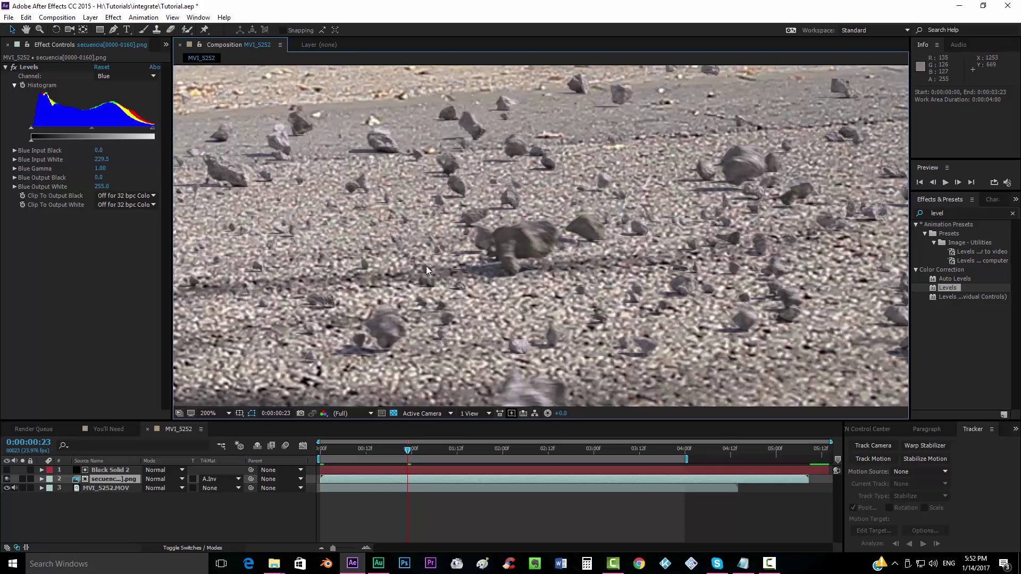
click(950, 213)
text(time)
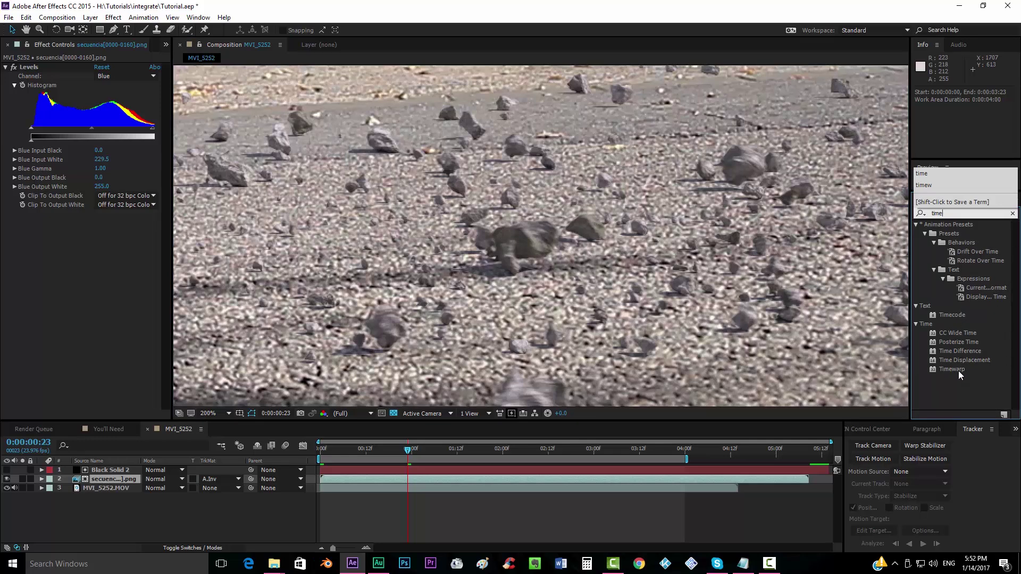
drag(958, 369, 450, 480)
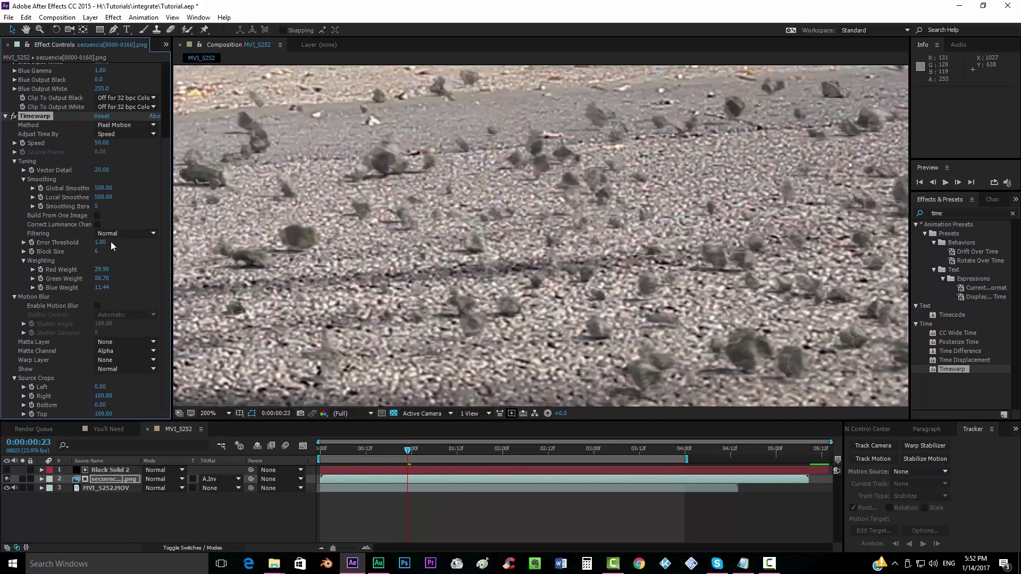
- Set the Timewarp effect's Speed to 100
click(101, 143)
text(100)
key(Return)
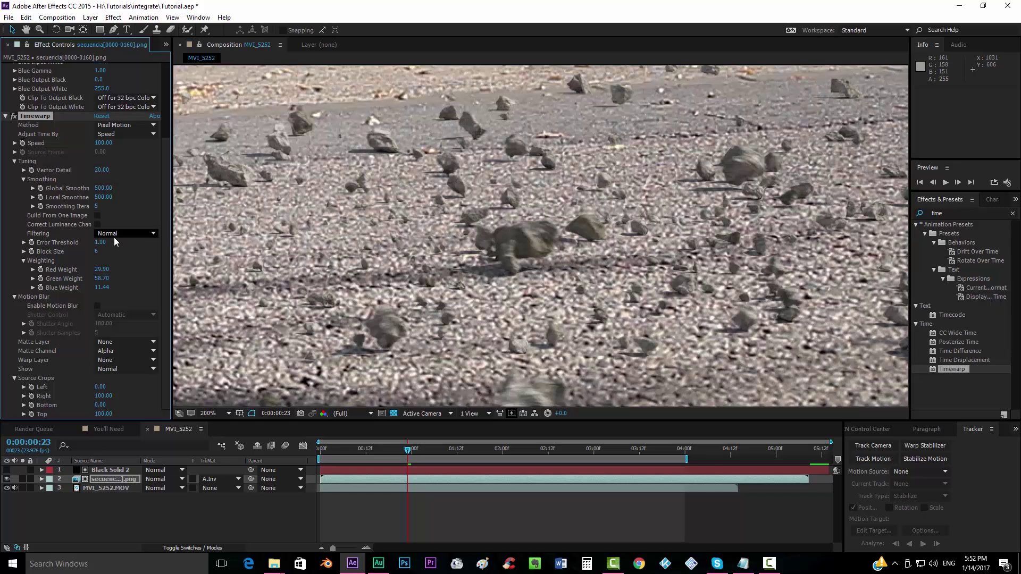
- Enable Timewarp's motion blur and set its Shutter Control to Manual
click(95, 306)
click(119, 316)
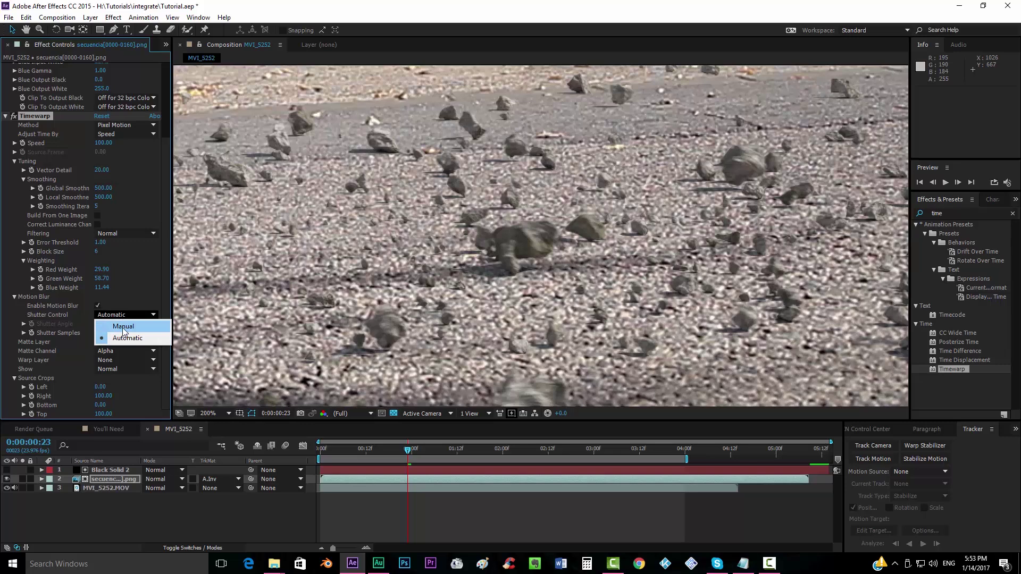
click(123, 326)
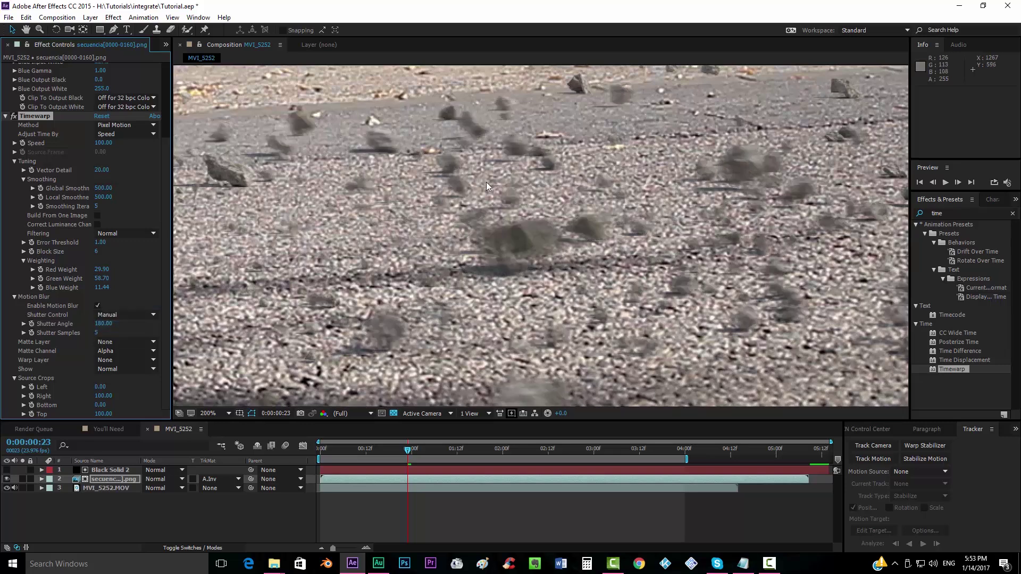
- Examine the motion blur on the moving rocks along the frame's edge and in the foreground
drag(727, 247, 444, 289)
drag(643, 307, 723, 211)
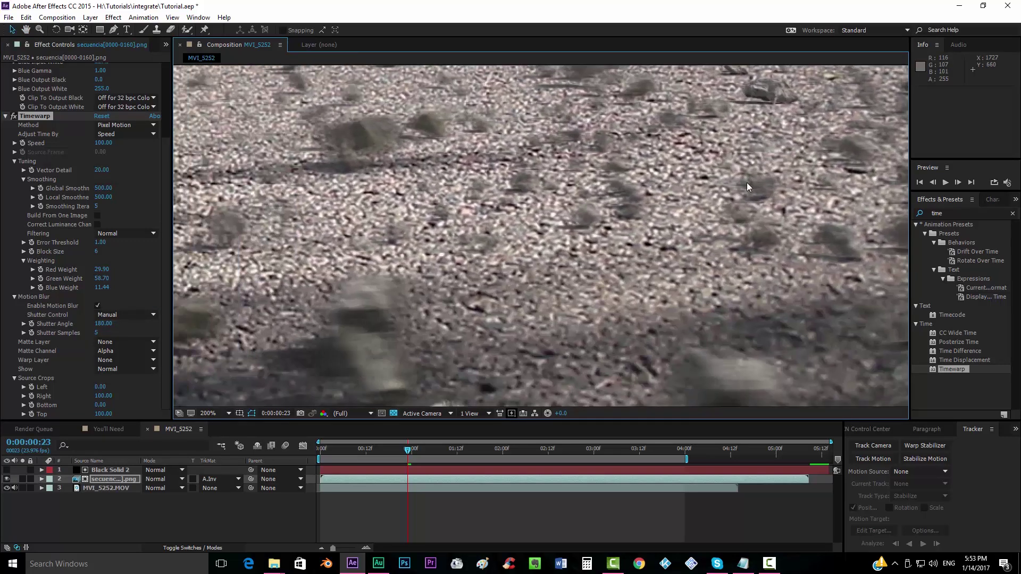
drag(662, 263, 841, 126)
drag(729, 178, 495, 270)
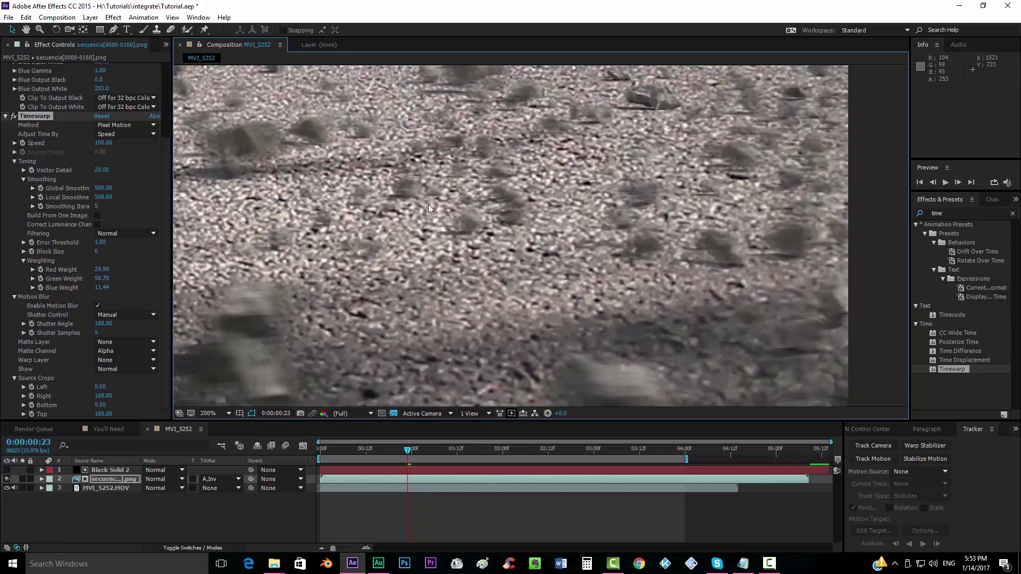
drag(535, 309, 733, 197)
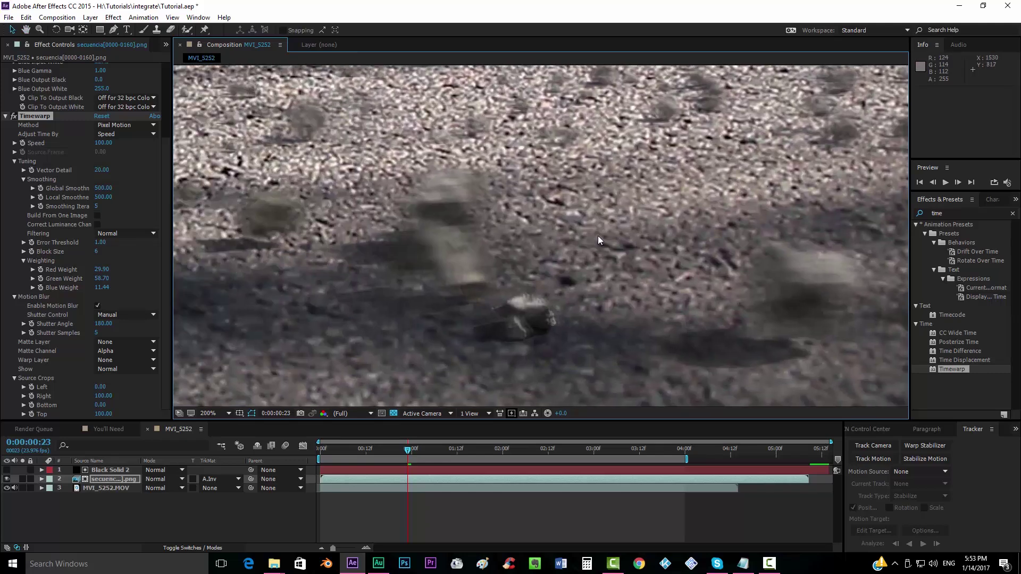
drag(567, 239, 579, 225)
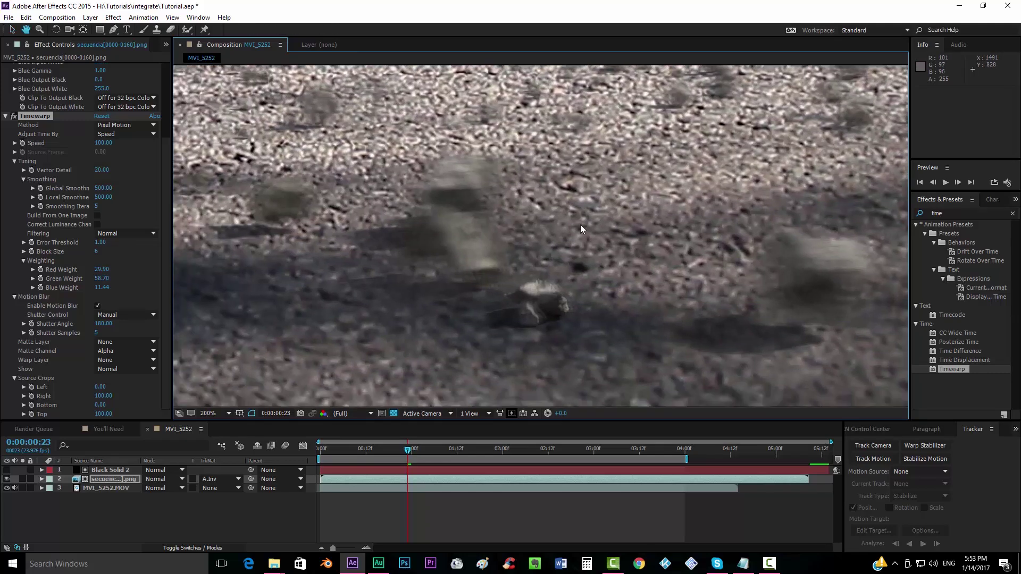
- Try Timewarp Shutter Angle values of 100 and then 50 on the moving rocks
click(103, 324)
text(100)
key(Return)
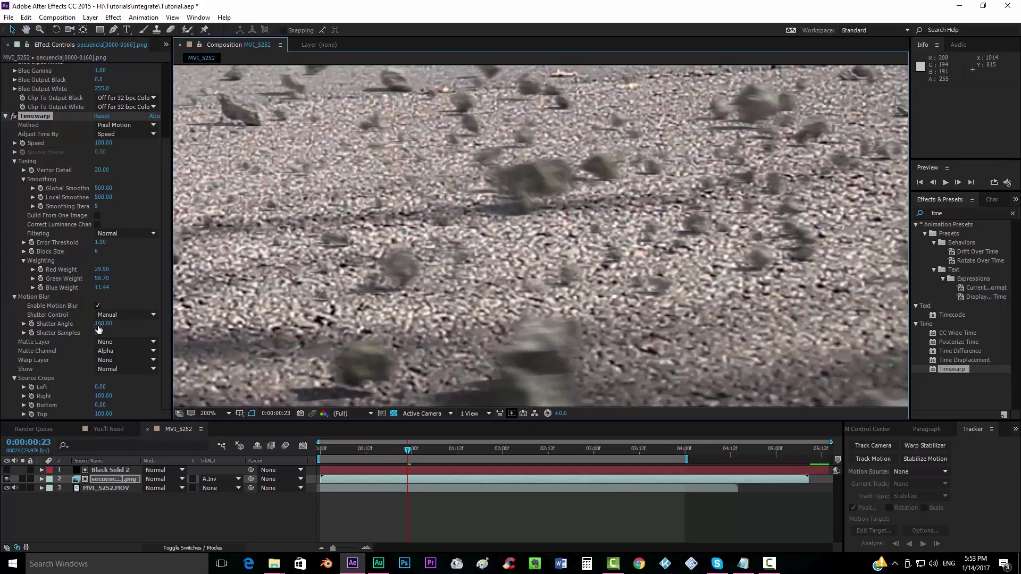
click(99, 324)
text(360)
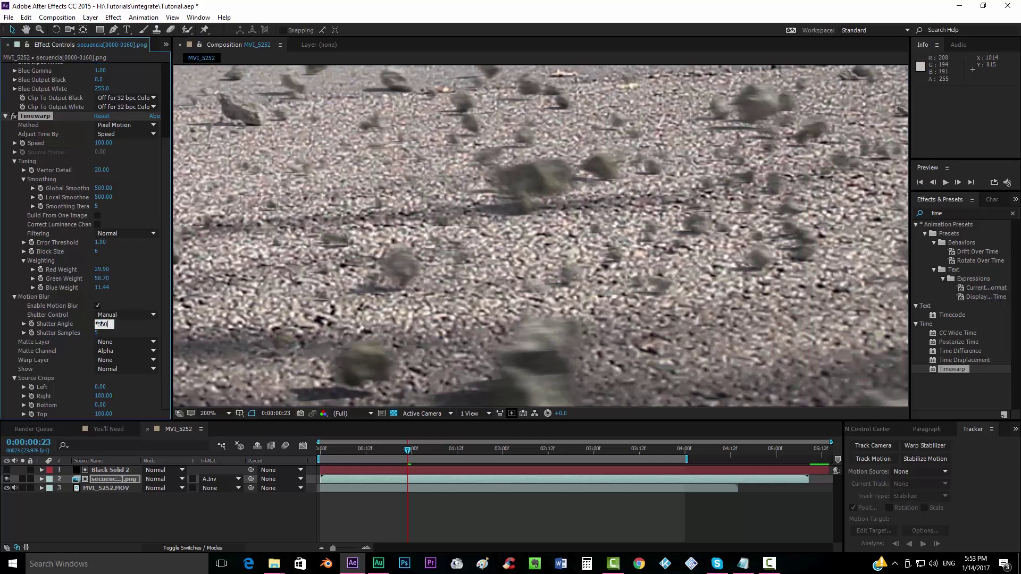
key(Return)
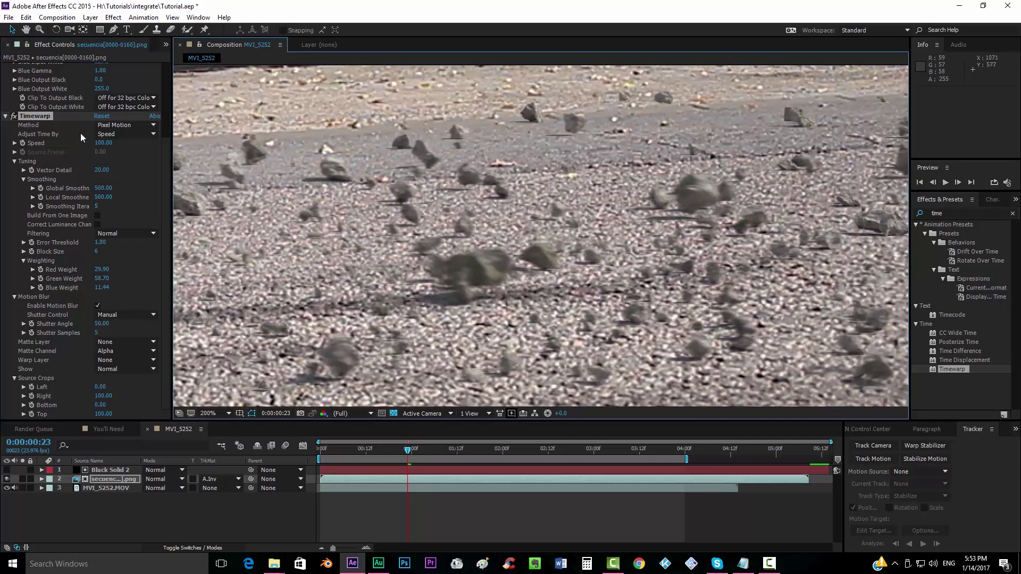
- Compare the rocks with Timewarp off and on, and delete the Timewarp effect from the rock sequence layer
click(14, 116)
click(14, 116)
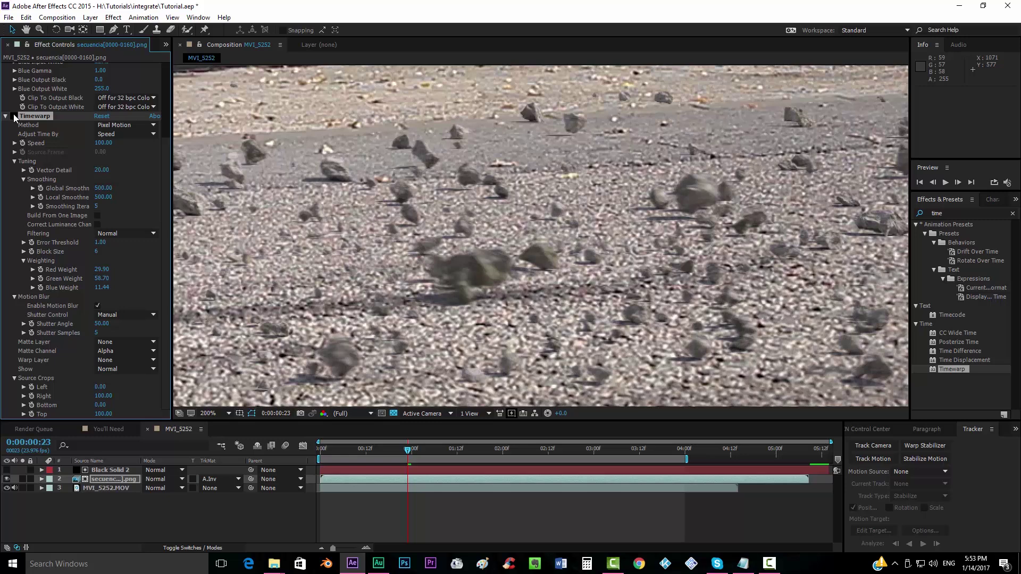
click(14, 115)
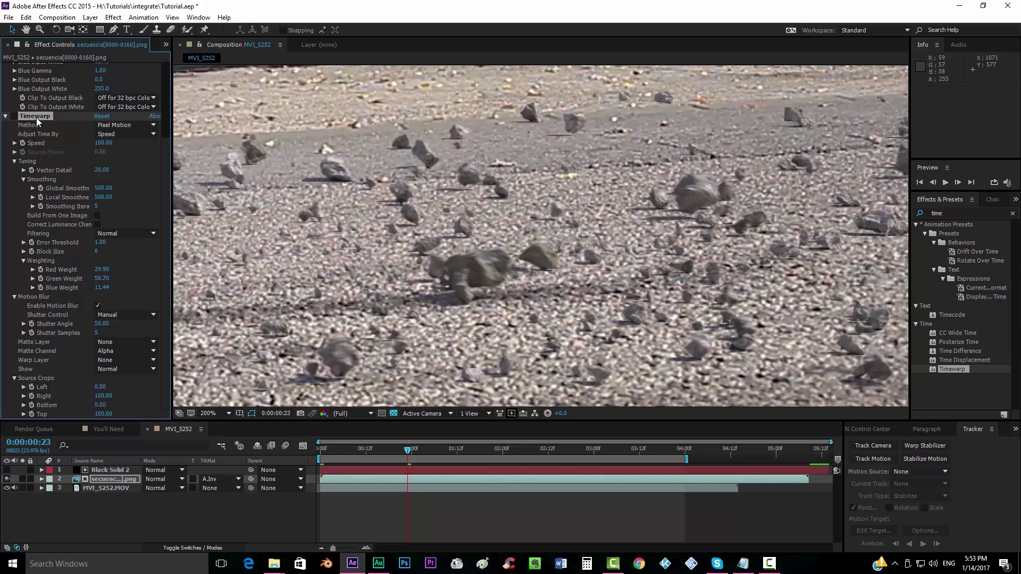
key(Delete)
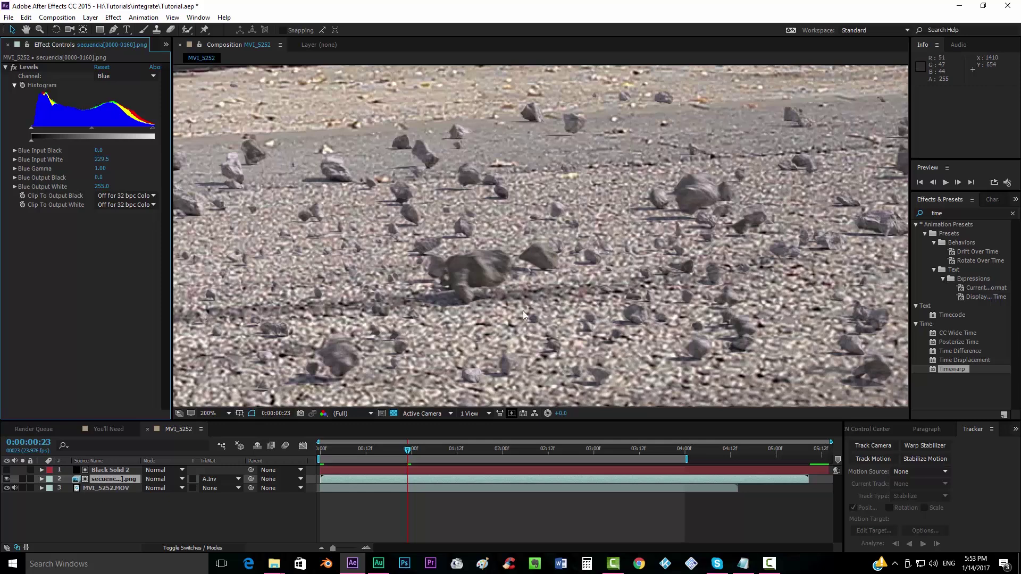
- Find the Camera Lens Blur effect and apply it to the rock sequence layer
scroll(528, 236, down, 1)
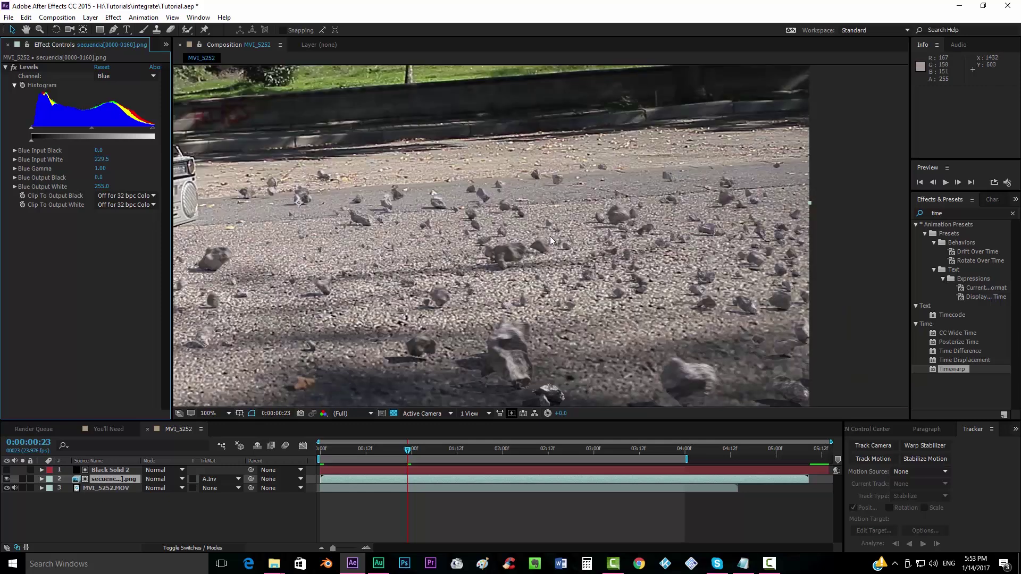
drag(558, 234, 724, 137)
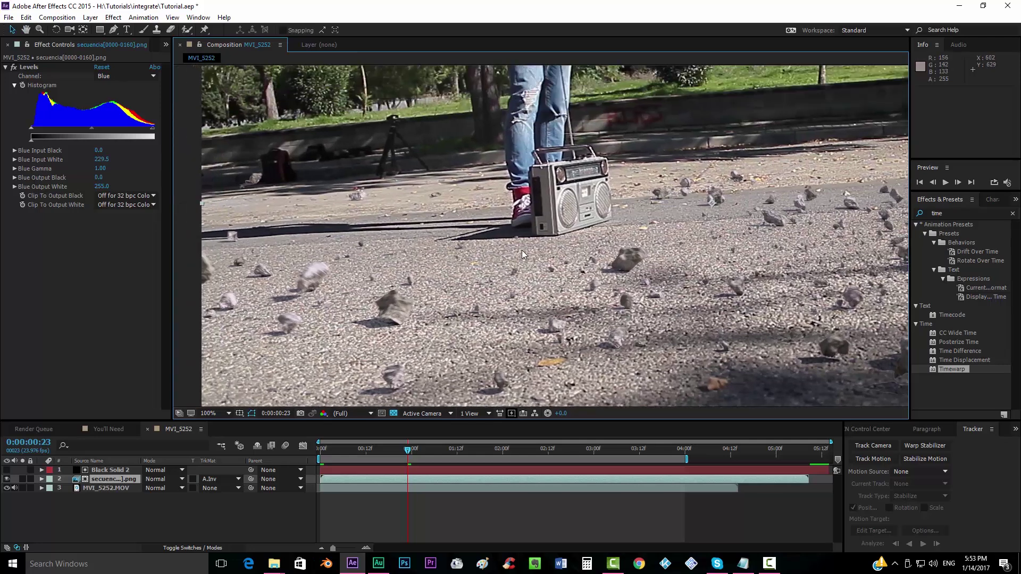
key(period)
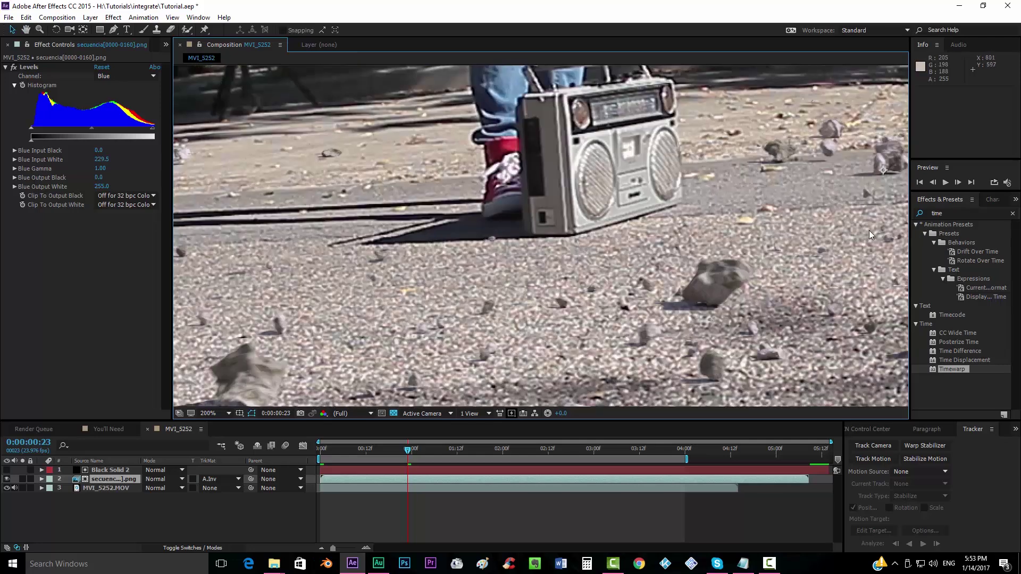
drag(957, 213, 892, 215)
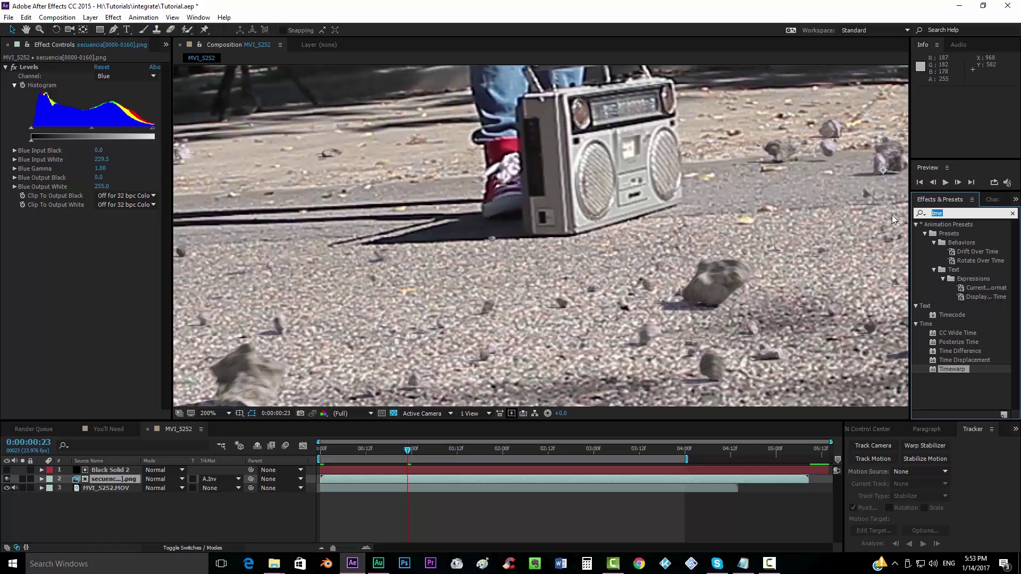
text(lens)
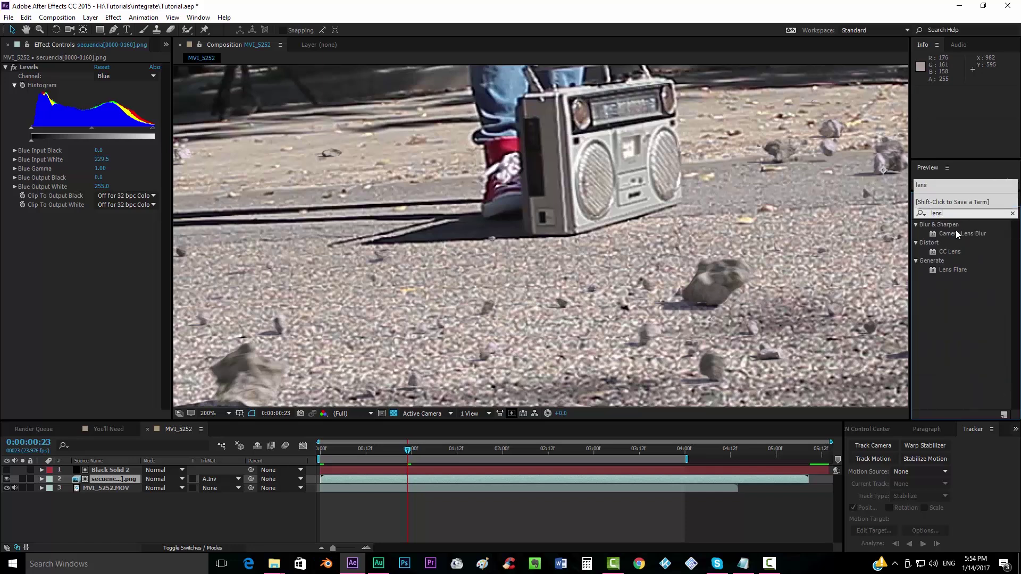
drag(960, 233, 537, 477)
- Try a Blur Radius of 1 for the Camera Lens Blur, then enter another trial radius
key(space)
drag(547, 305, 315, 323)
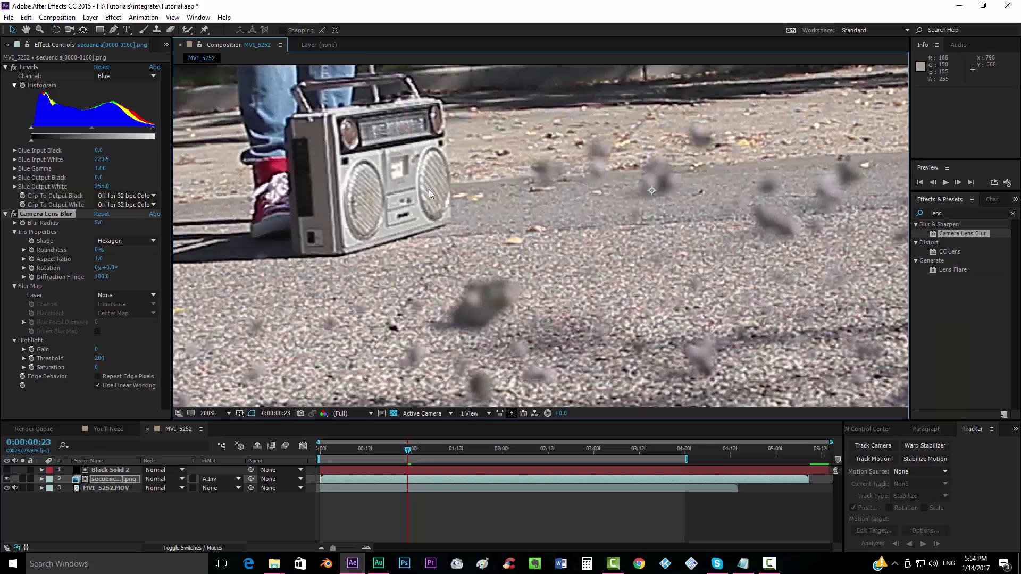
click(100, 223)
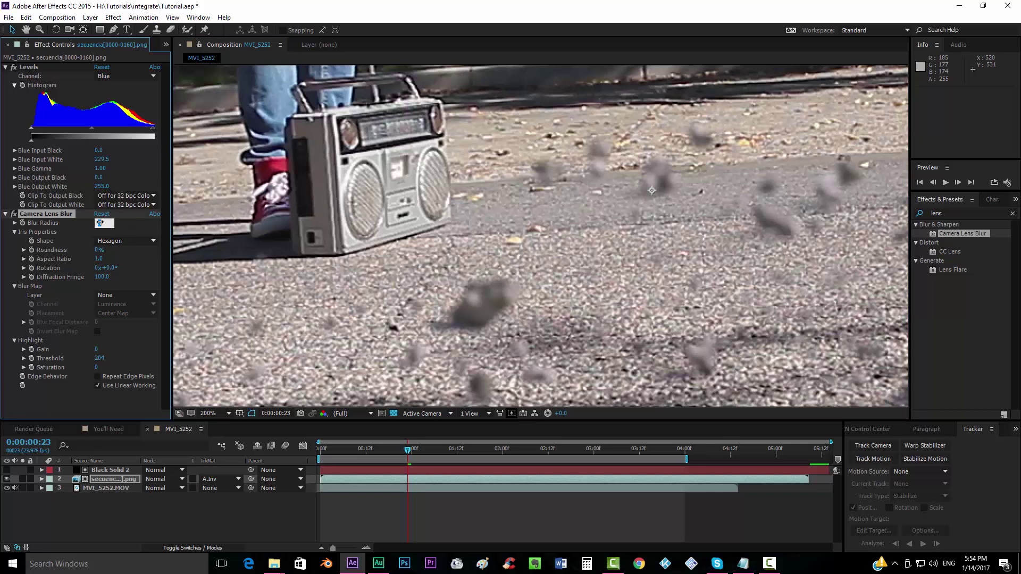
text(1)
key(Return)
key(h)
drag(559, 247, 412, 242)
key(space)
click(99, 224)
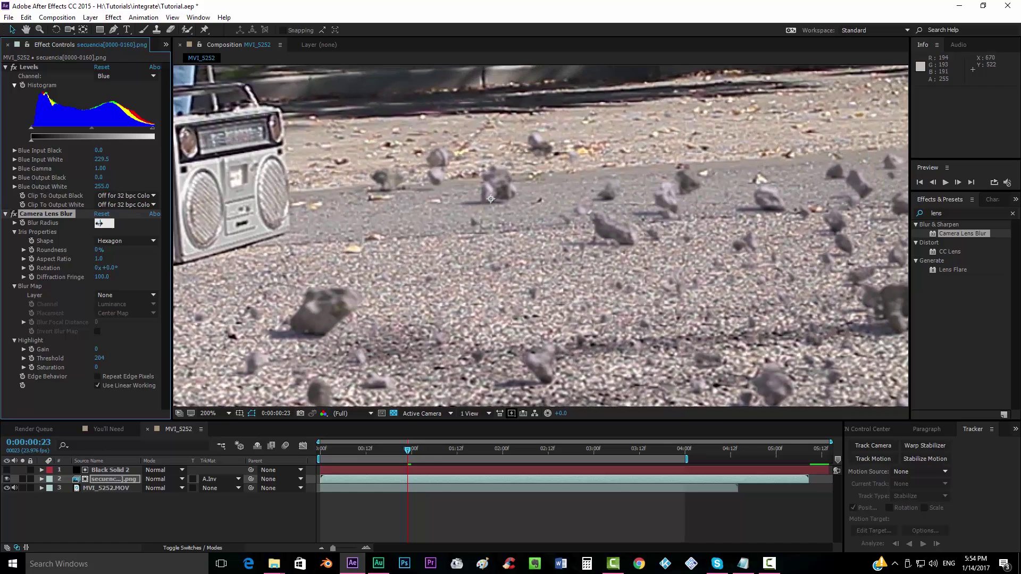
key(Return)
- Check the blur across the foreground rocks and set the Camera Lens Blur's Blur Radius to 0.3
key(space)
drag(652, 301, 598, 153)
scroll(622, 324, down, 1)
key(space)
drag(597, 369, 428, 357)
key(space)
drag(302, 141, 582, 232)
scroll(583, 257, up, 1)
click(99, 223)
text(0.3)
key(Return)
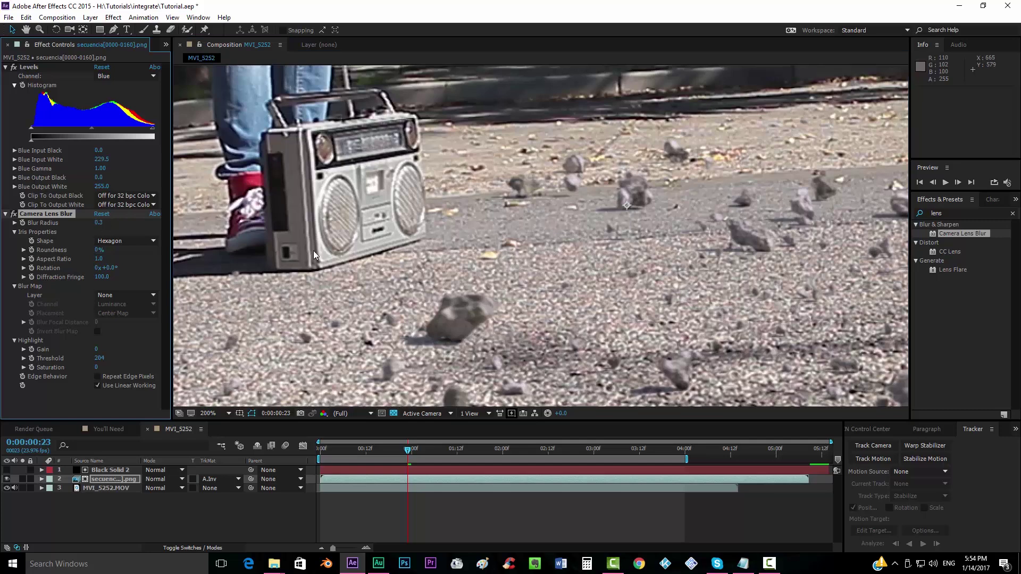
- Examine the rocks' softness against the boombox, shoe, shadow and ground details of the footage at several magnifications
key(space)
drag(361, 263, 659, 346)
key(space)
drag(473, 247, 518, 195)
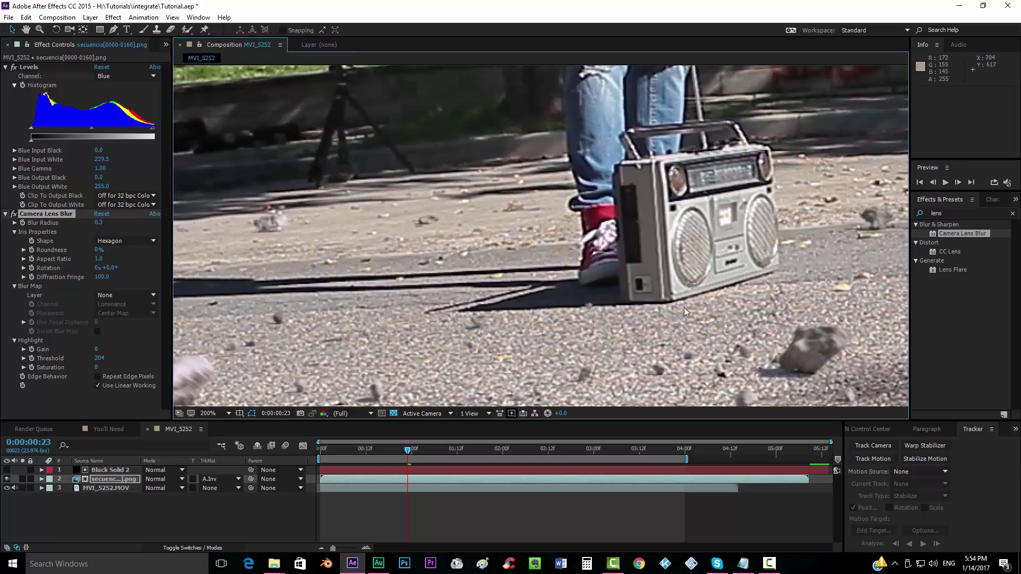
drag(654, 266, 391, 228)
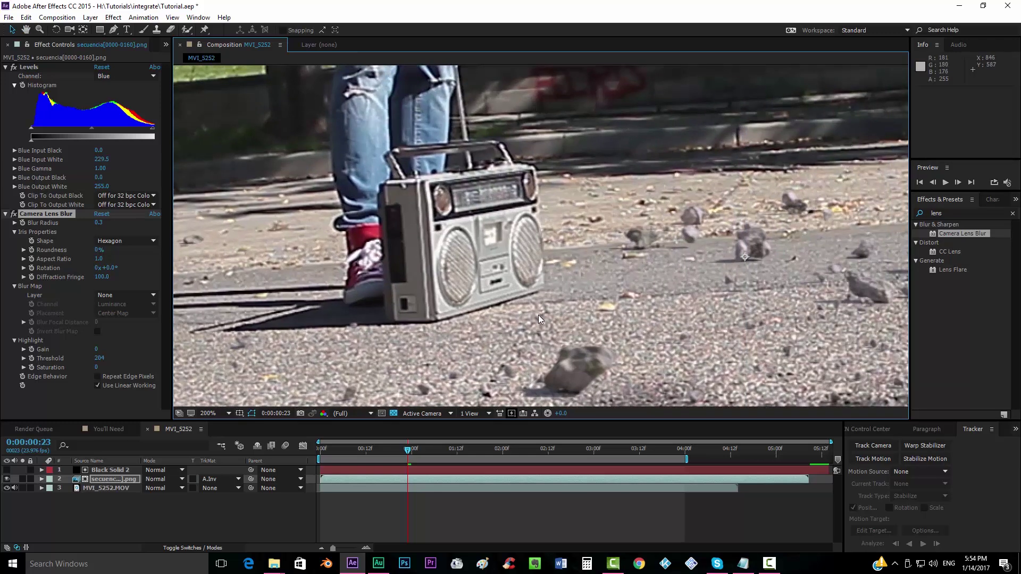
drag(711, 241, 538, 237)
drag(766, 255, 572, 288)
scroll(571, 287, up, 1)
drag(292, 276, 397, 219)
drag(618, 277, 591, 278)
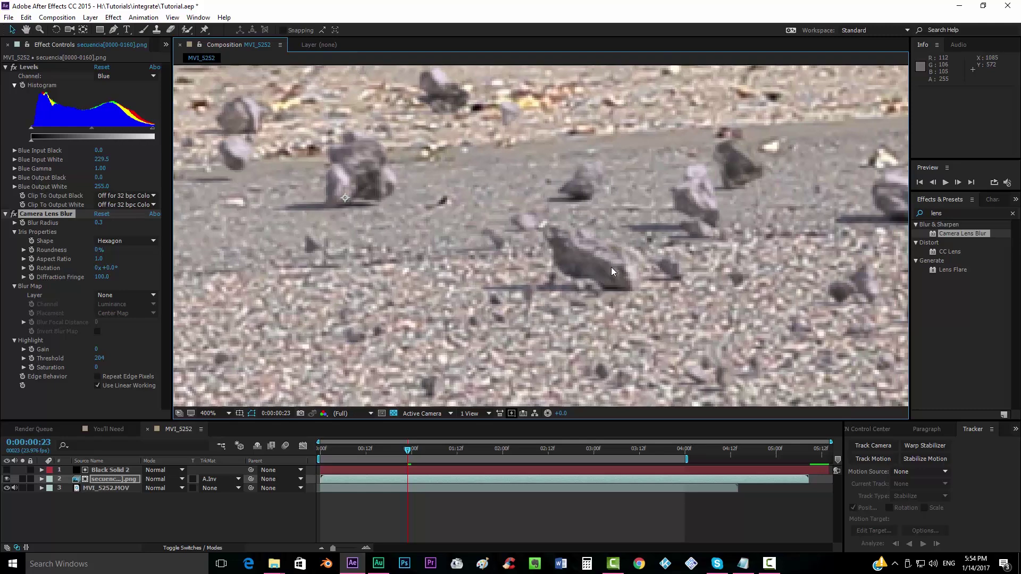
scroll(611, 267, down, 4)
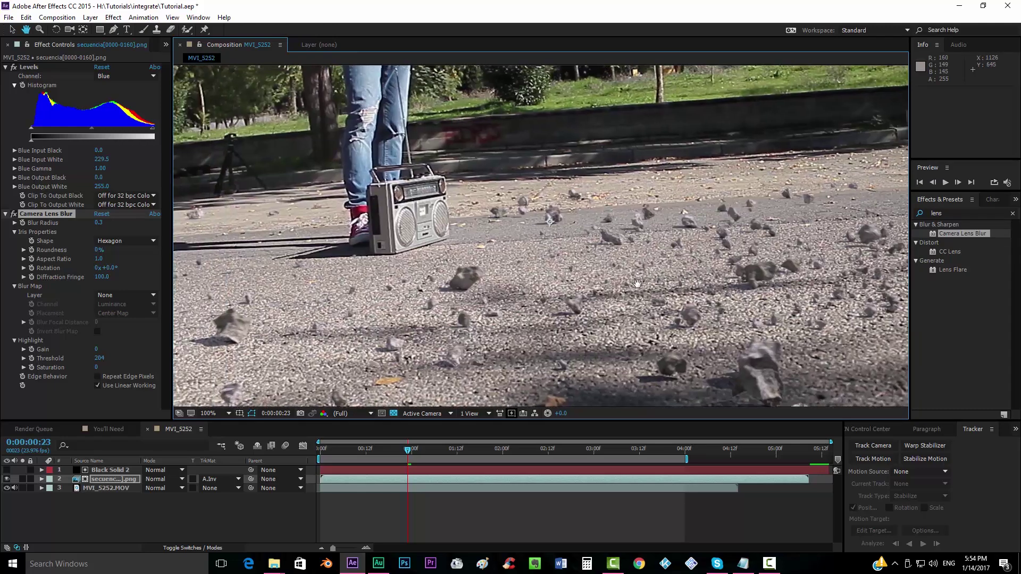
drag(637, 283, 630, 291)
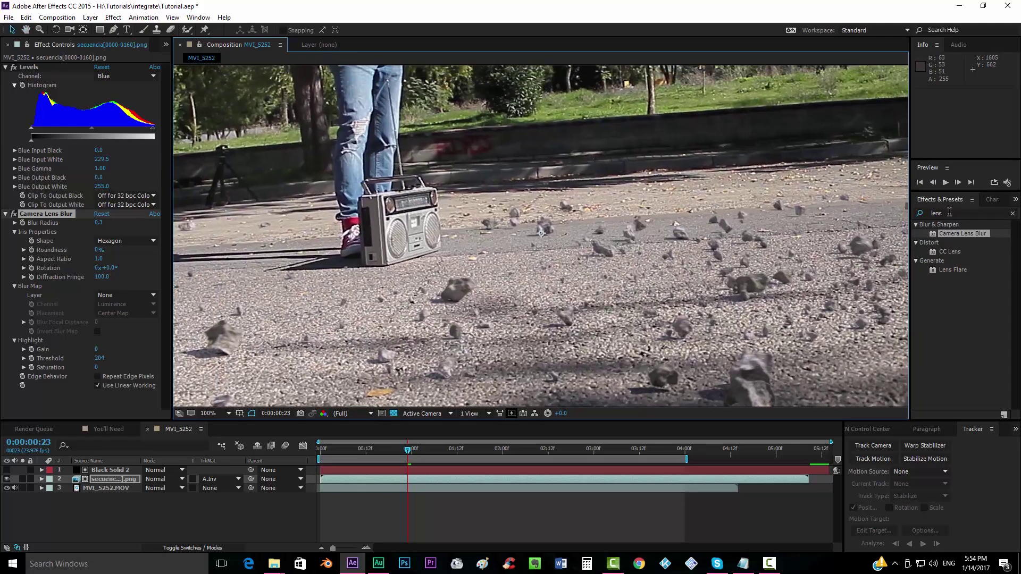
scroll(475, 335, up, 4)
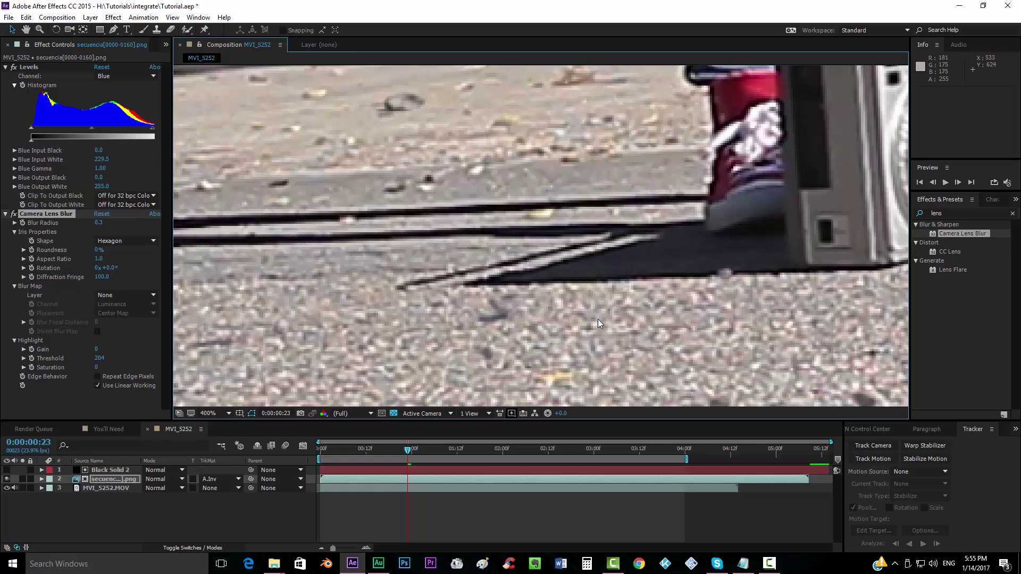
drag(623, 241, 519, 352)
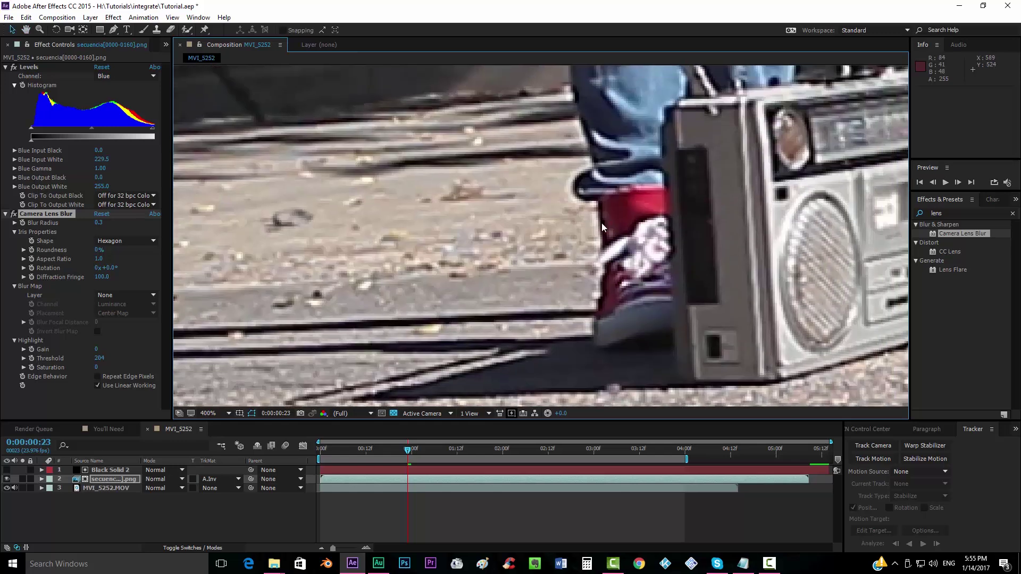
drag(591, 237, 536, 304)
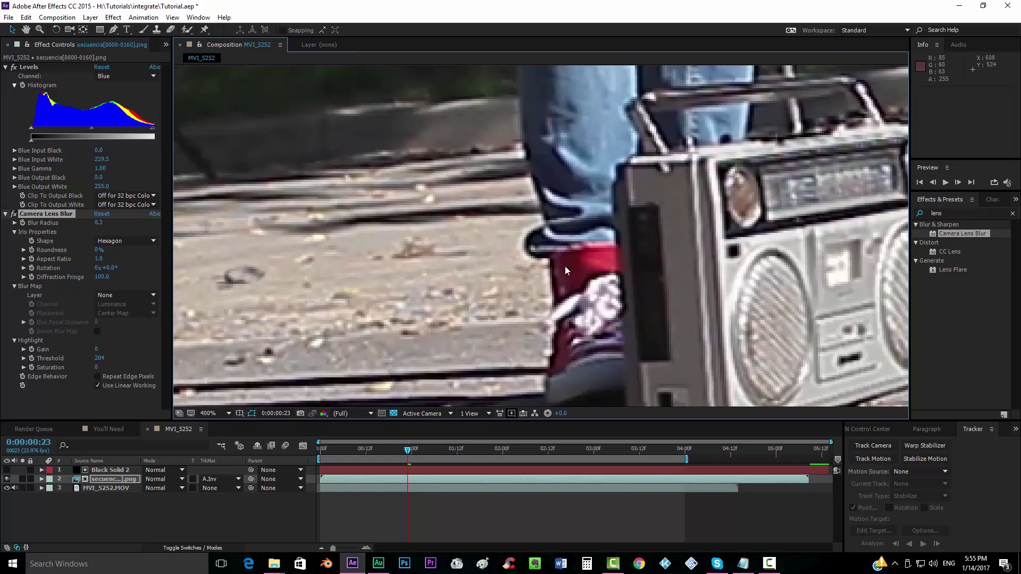
drag(540, 301, 607, 159)
scroll(607, 158, down, 5)
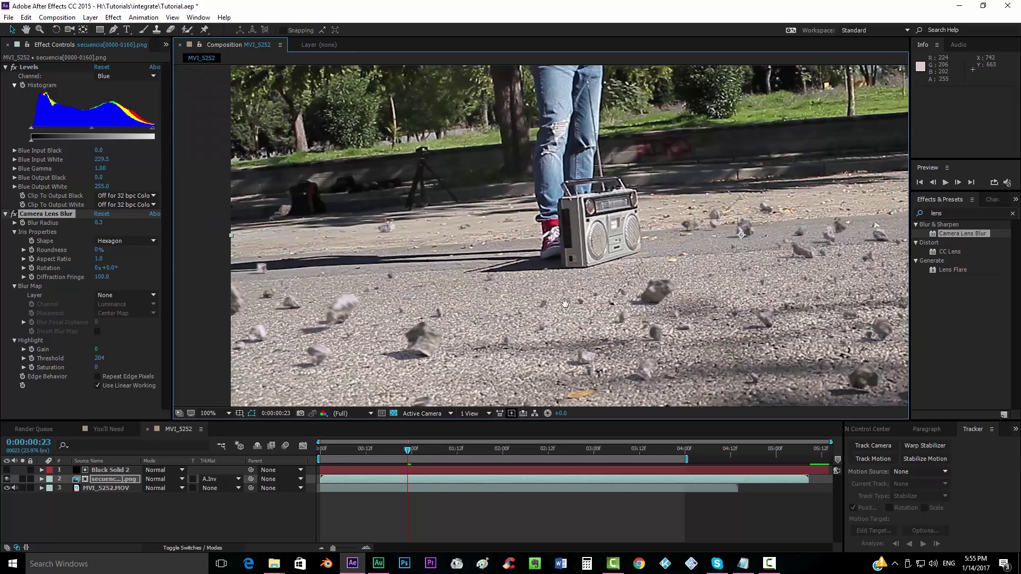
drag(564, 303, 502, 307)
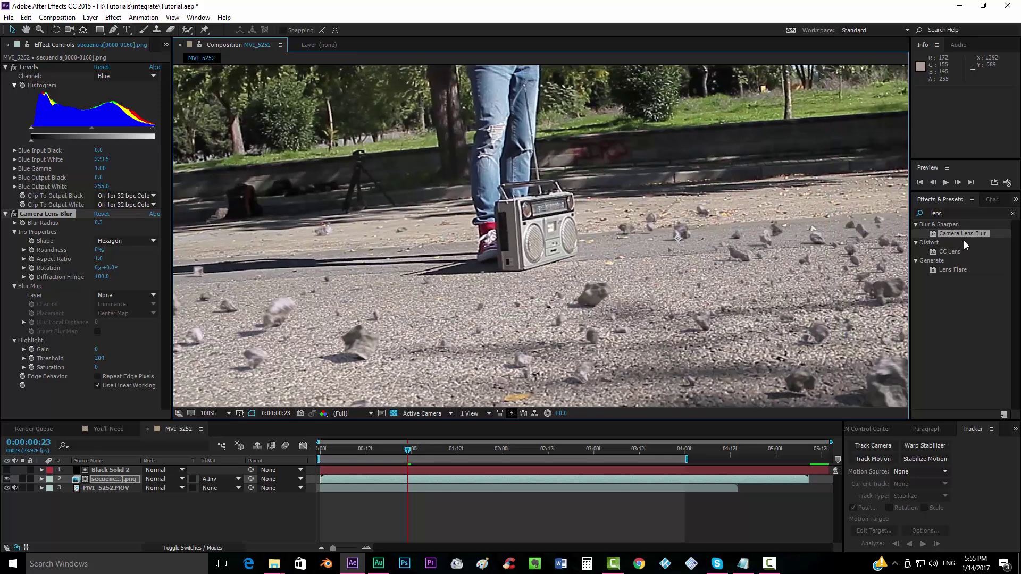
- Find the Unsharp Mask effect and apply it to the rock sequence layer
click(923, 215)
text(unsh)
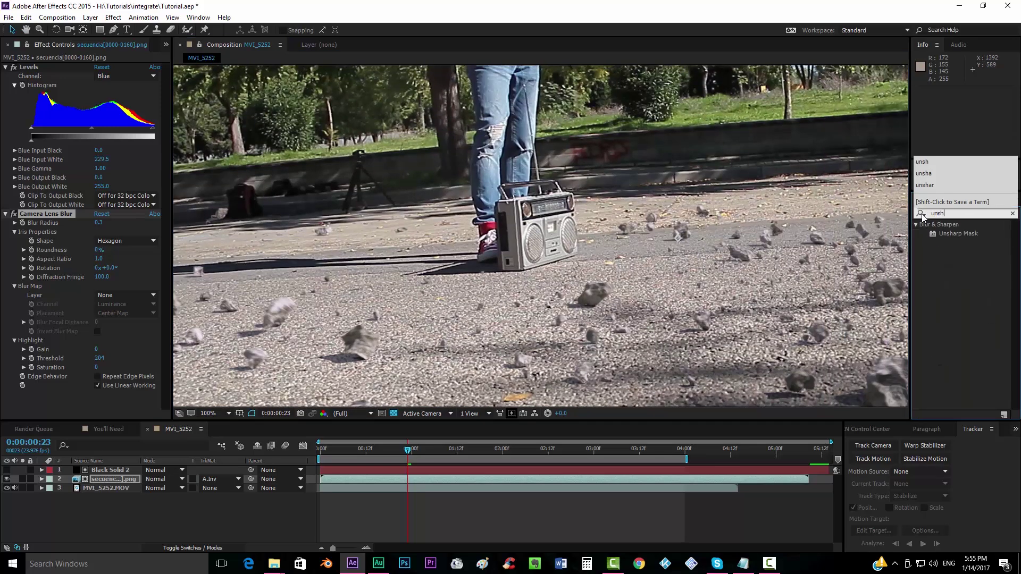
drag(955, 234, 501, 477)
- Try an Unsharp Mask Radius of 5 and inspect the rocks beside the boombox and across the ground
scroll(477, 283, up, 1)
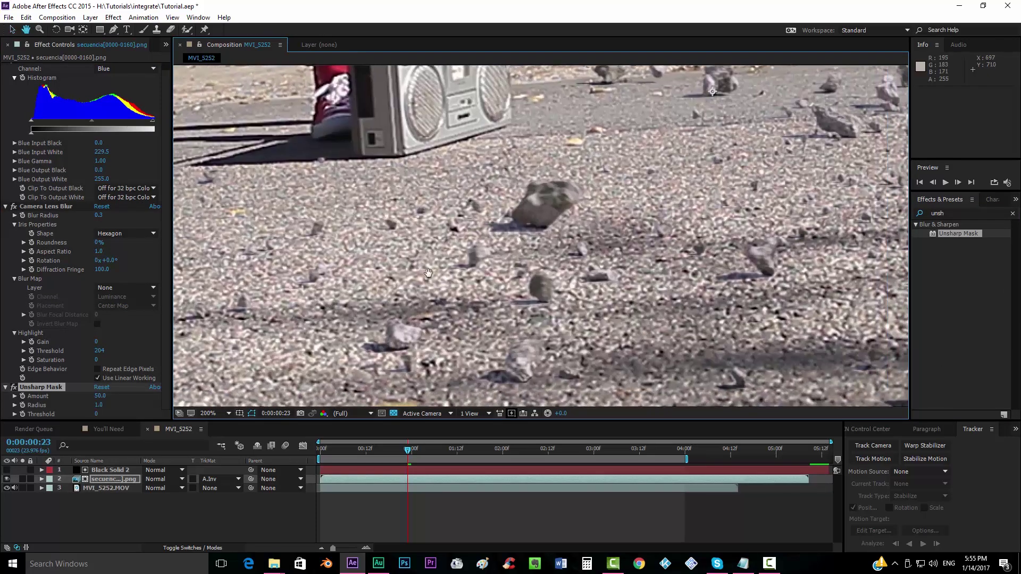
click(101, 405)
text(5)
key(Return)
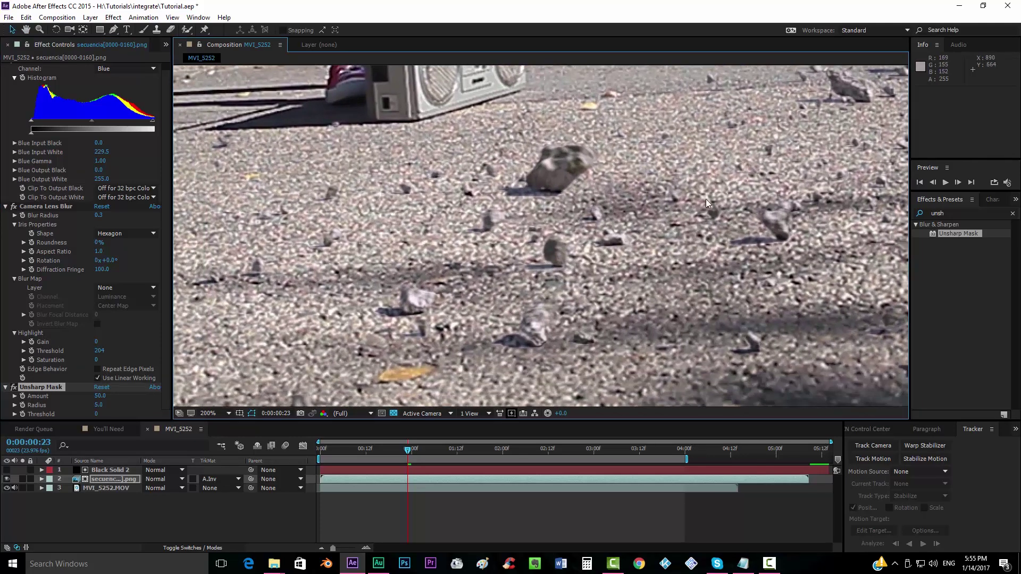
drag(745, 229, 393, 282)
drag(625, 234, 402, 255)
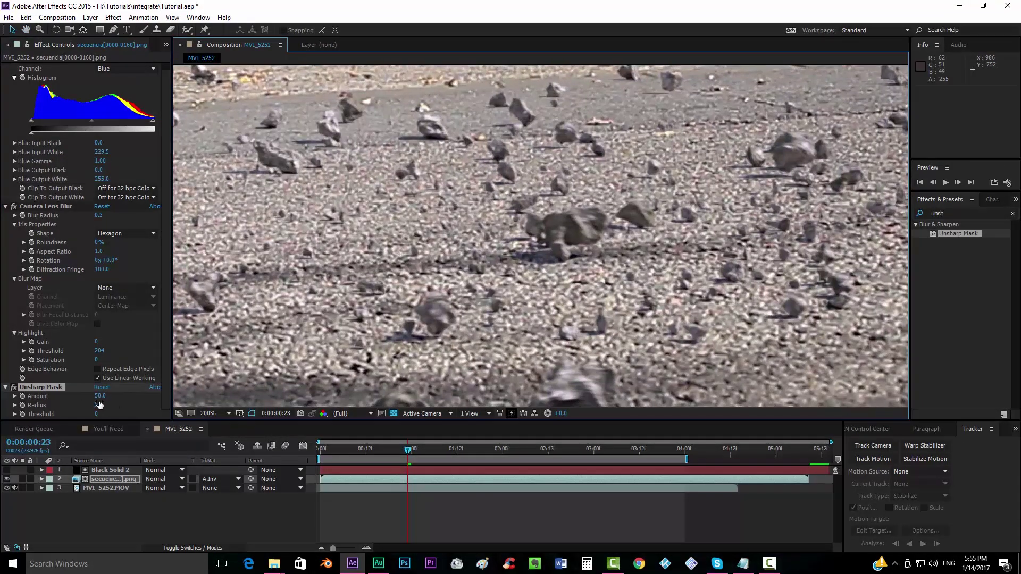
- Try an Unsharp Mask Radius of 10 and inspect the distant and foreground rocks
click(98, 405)
text(10)
key(Return)
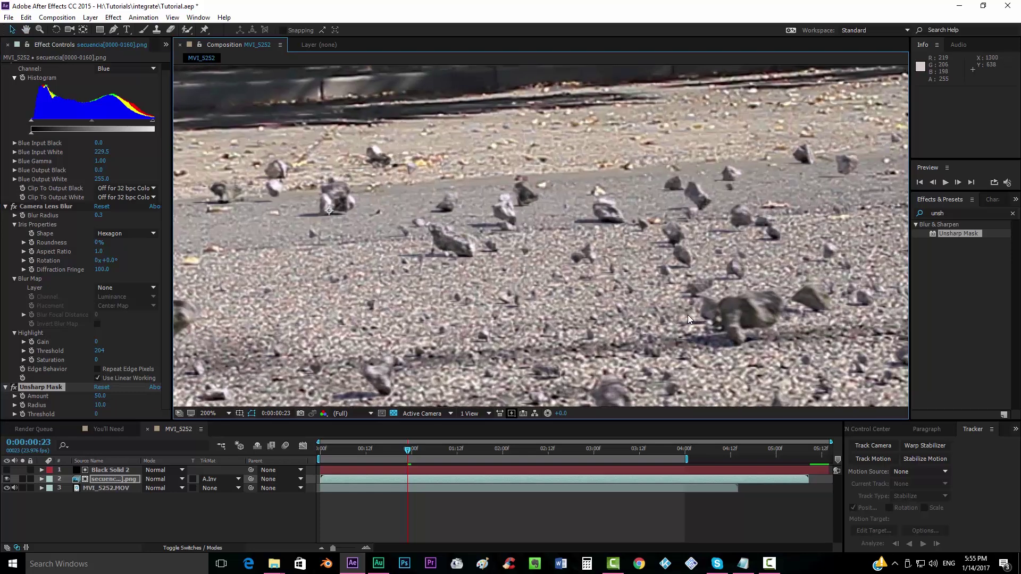
scroll(688, 320, down, 1)
drag(563, 312, 466, 163)
scroll(465, 166, up, 1)
drag(595, 328, 636, 281)
- Try lowering the Unsharp Mask Radius to 7 and then to 5
click(100, 405)
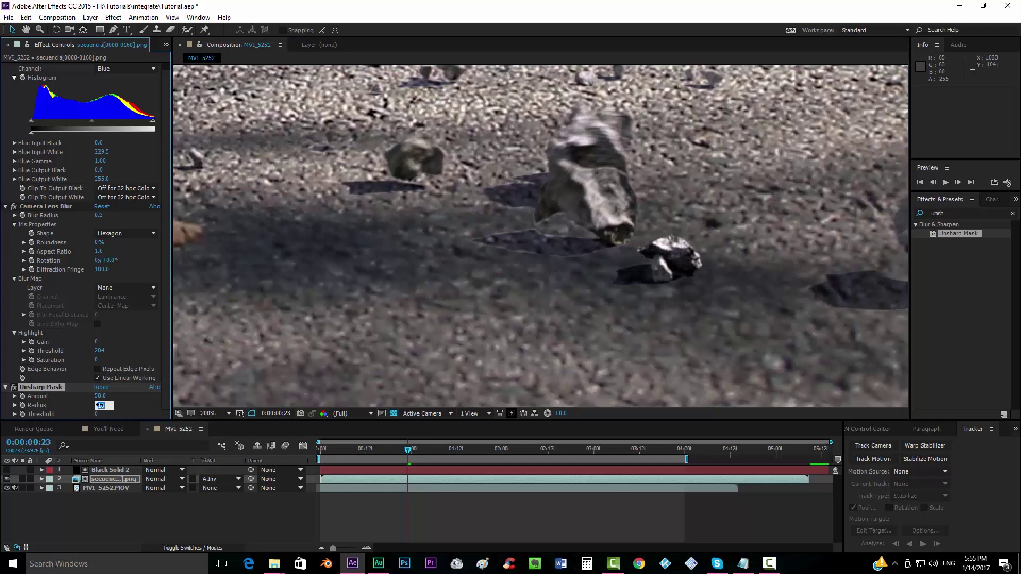
text(7)
click(99, 406)
text(5)
key(Return)
scroll(480, 246, down, 2)
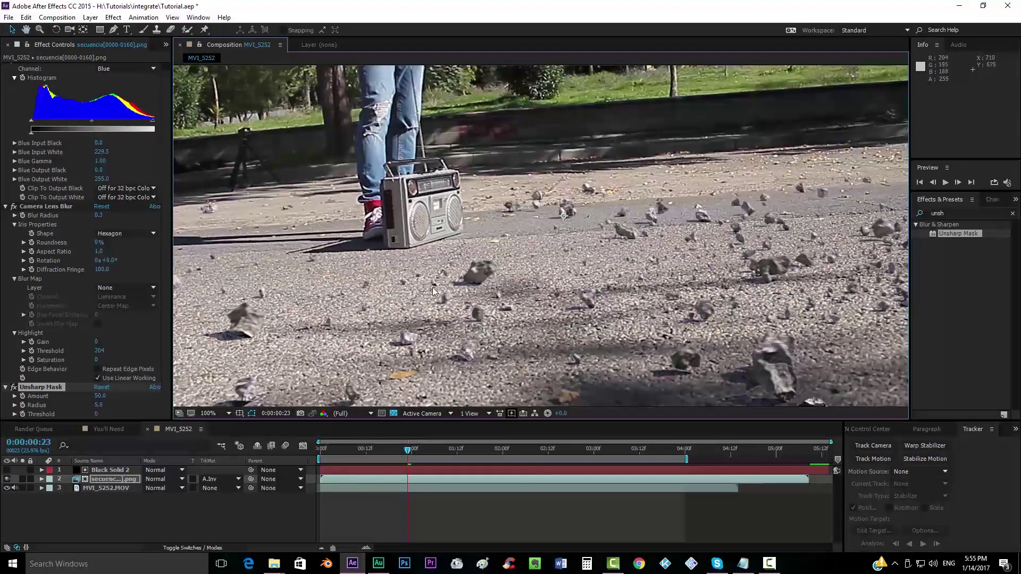
- Set the Unsharp Mask Radius to 7 and check the sharpened rocks in the whole frame
drag(446, 280, 595, 205)
scroll(594, 205, up, 1)
drag(412, 223, 257, 287)
click(101, 406)
text(7)
key(Return)
drag(642, 181, 568, 207)
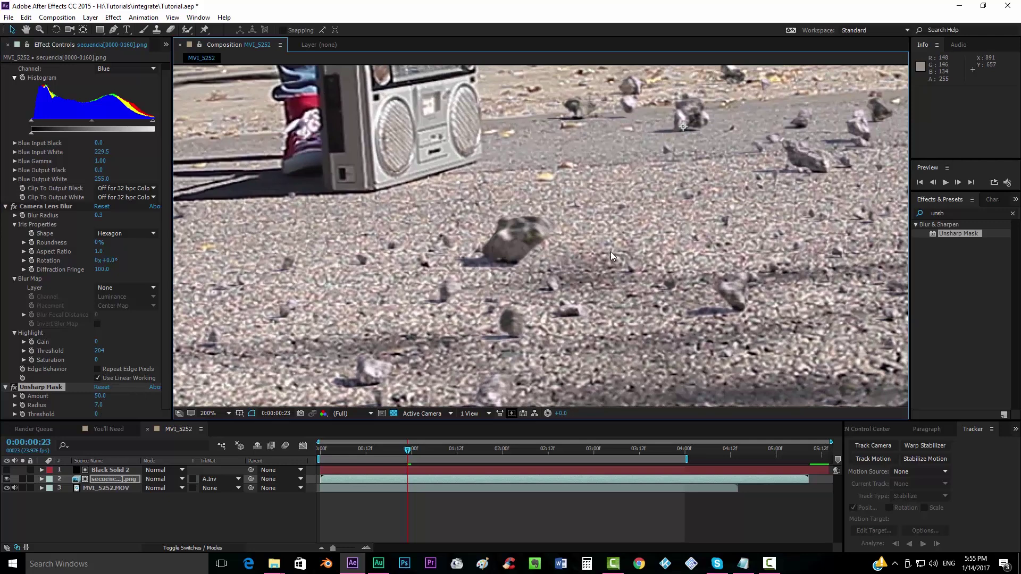
scroll(610, 251, down, 4)
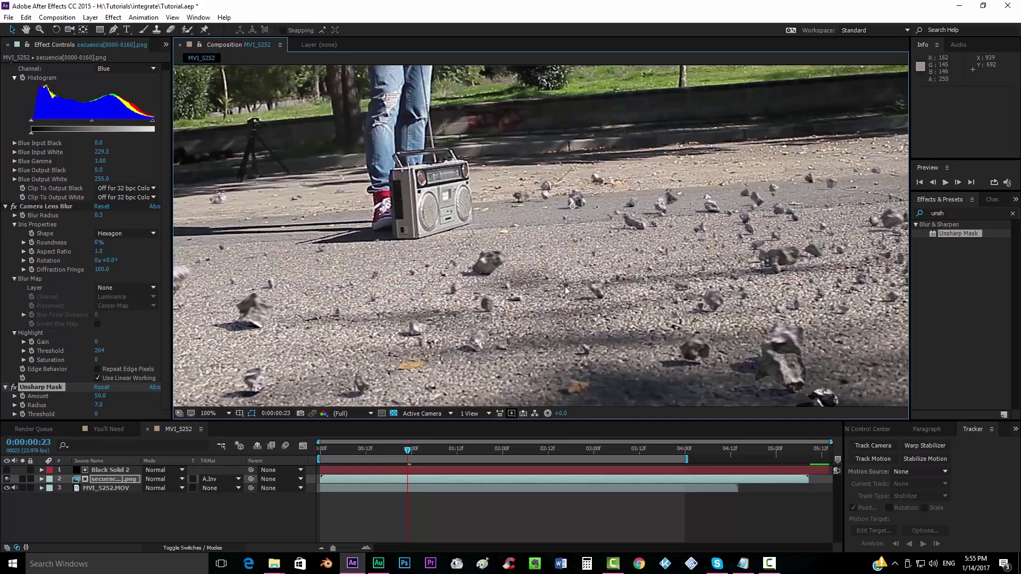
drag(565, 286, 452, 264)
key(v)
scroll(723, 272, down, 2)
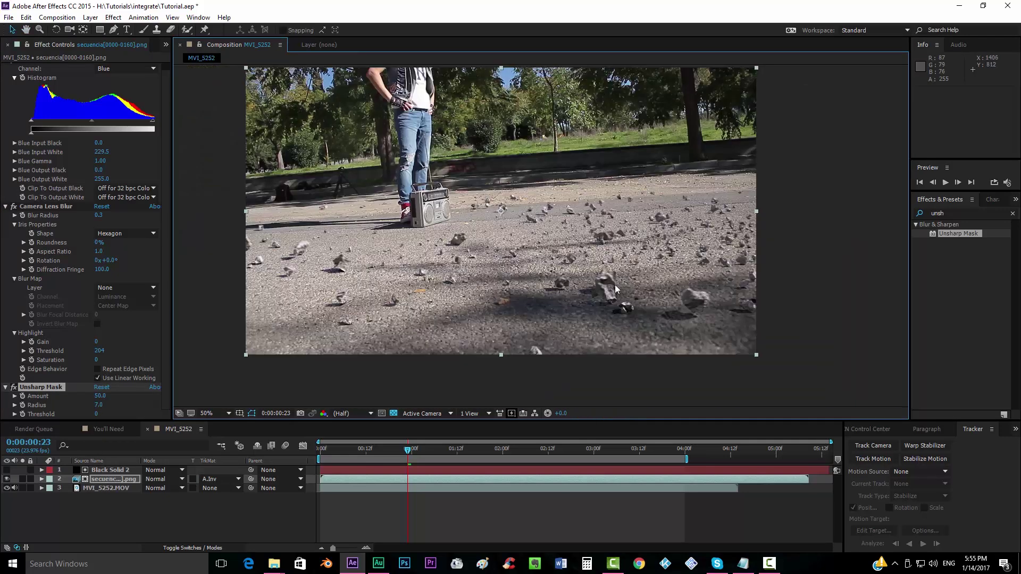
- Add the 3D.png image above the other layers of the MVI_5252 composition and move it to position 1386, 510
scroll(543, 251, up, 1)
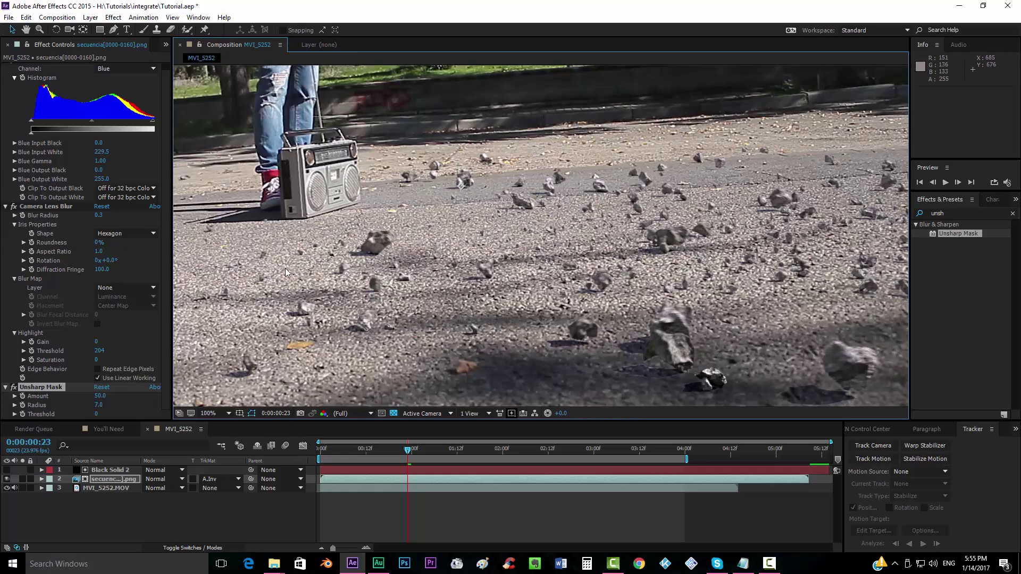
drag(248, 282, 437, 302)
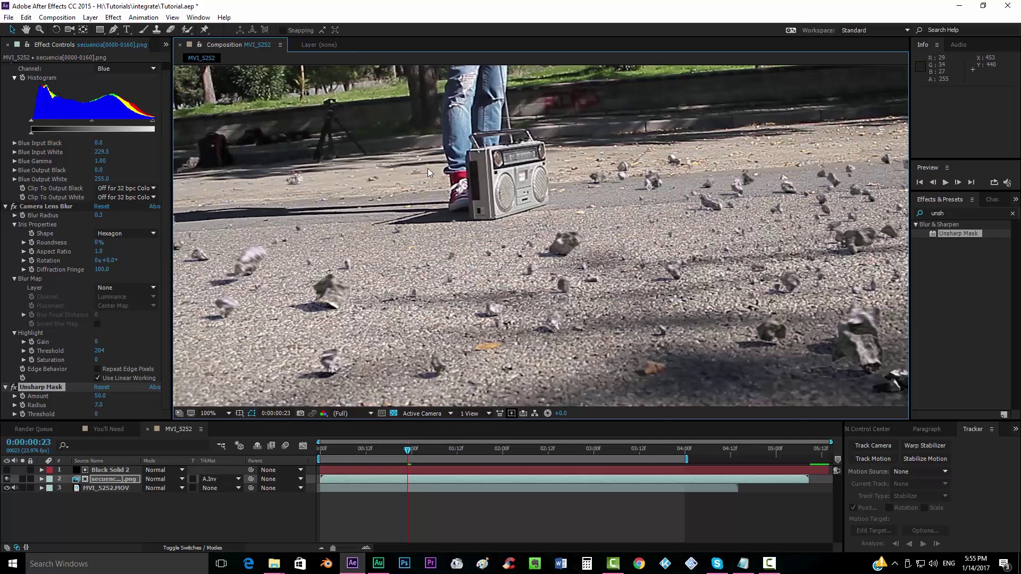
click(166, 44)
click(180, 61)
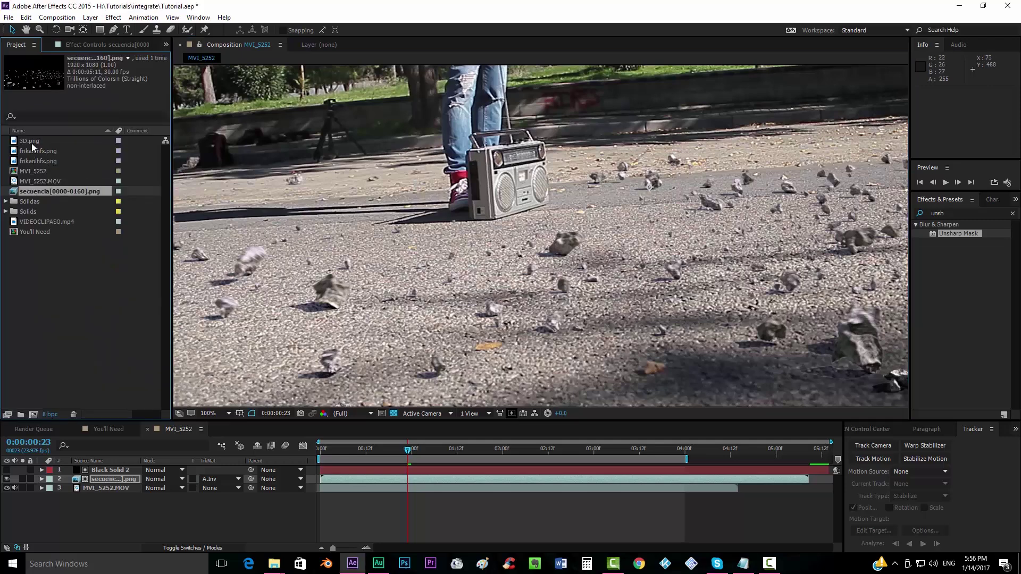
drag(30, 142, 128, 469)
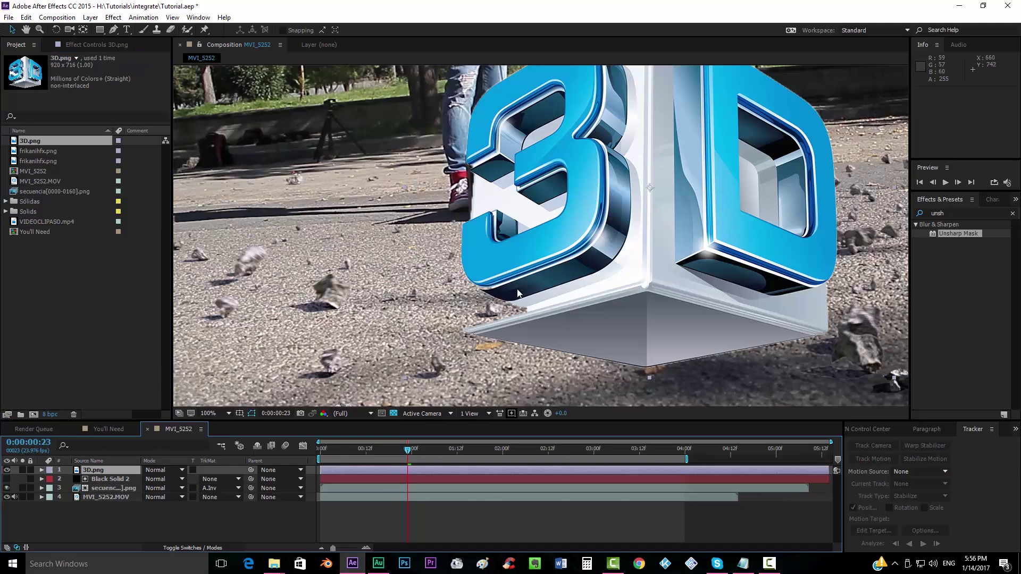
scroll(588, 282, down, 1)
drag(571, 277, 475, 286)
drag(505, 267, 614, 262)
- Solo the MVI_5252.MOV layer and play it from frame 18 to examine the noise around the tripod and wall
scroll(610, 270, up, 1)
drag(389, 279, 617, 396)
scroll(598, 358, up, 1)
drag(449, 200, 644, 270)
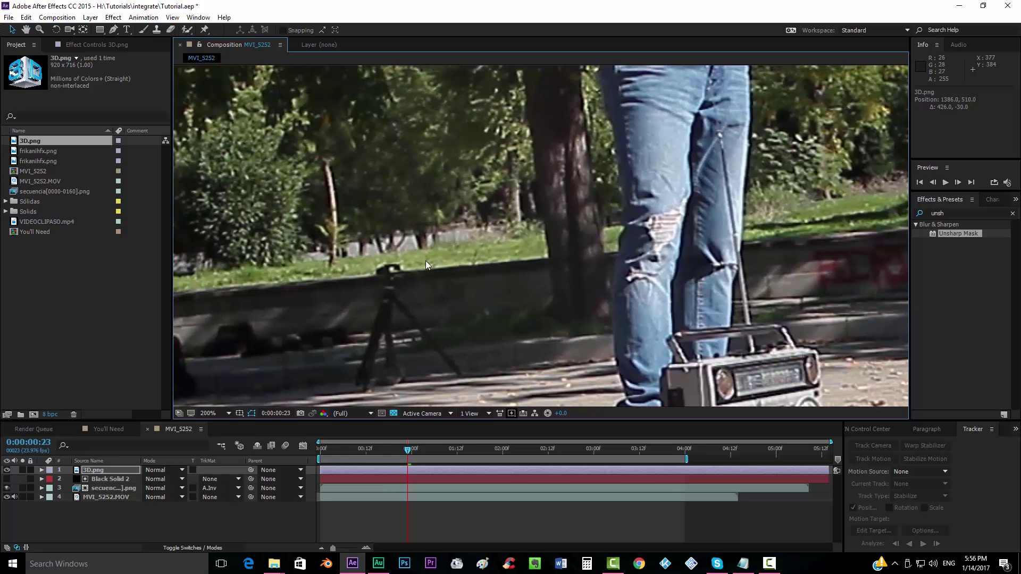
click(389, 450)
click(23, 497)
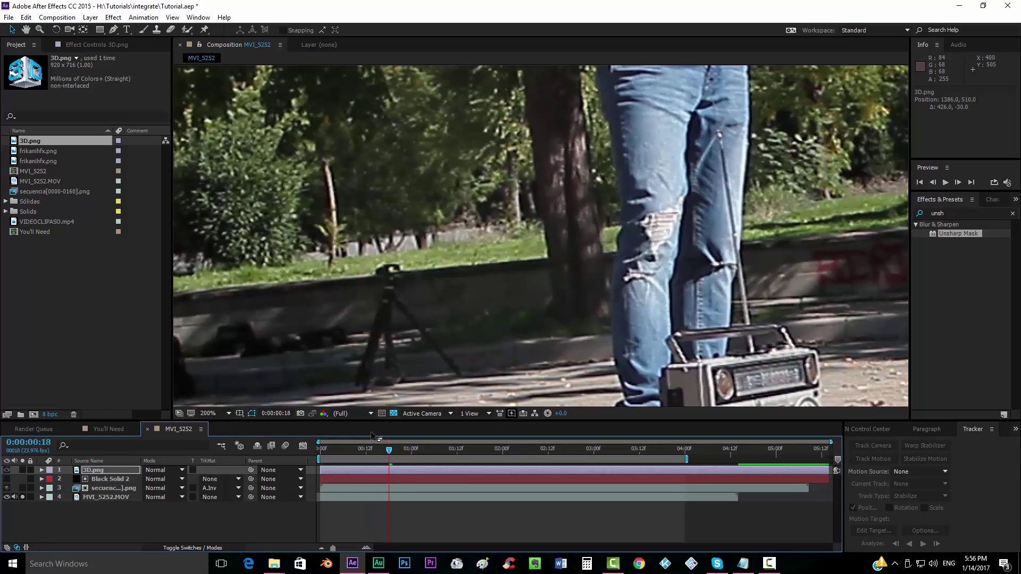
key(space)
- Examine the footage grain on the dark wall at high magnification, and end the solo view of MVI_5252.MOV
scroll(500, 307, up, 3)
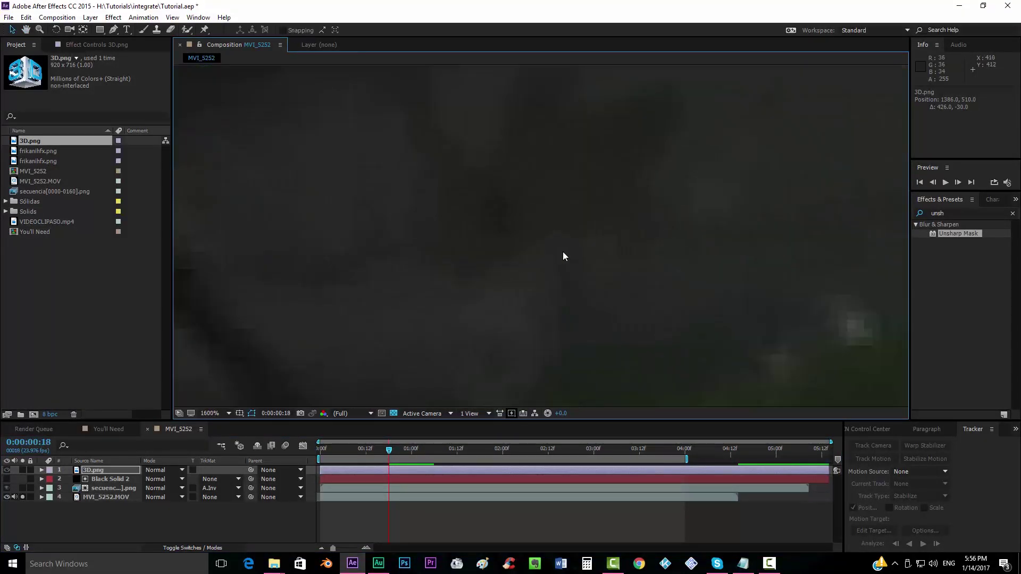
drag(448, 245, 440, 213)
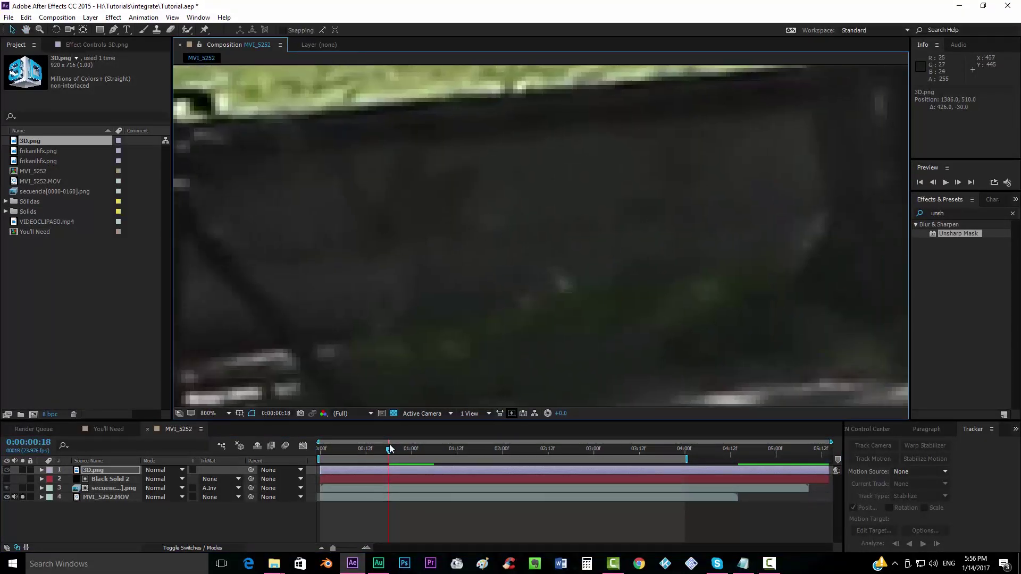
mouse_move(390, 450)
mouse_down()
mouse_move(427, 454)
mouse_move(385, 453)
mouse_up()
scroll(609, 245, down, 6)
scroll(588, 260, up, 1)
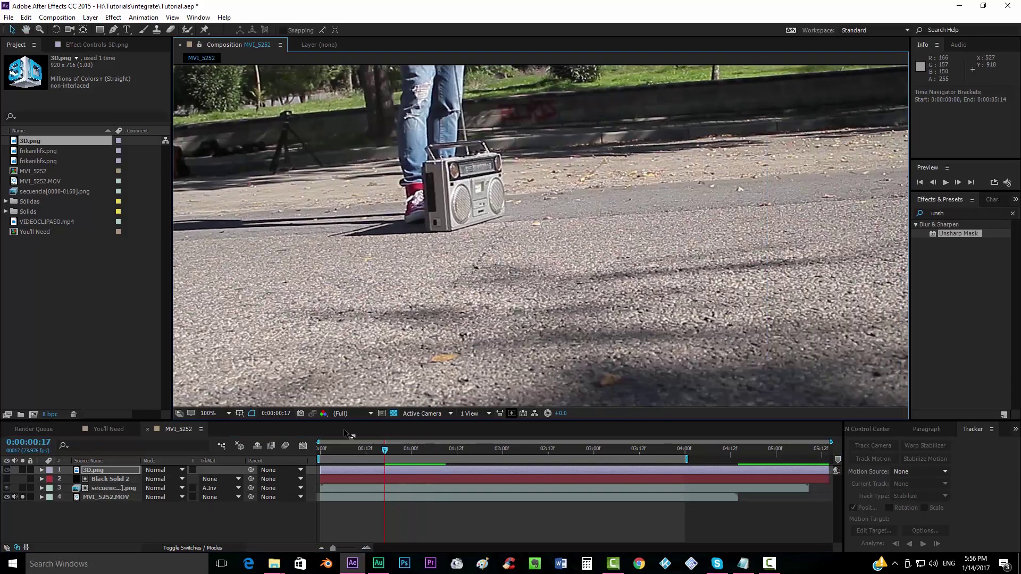
click(22, 497)
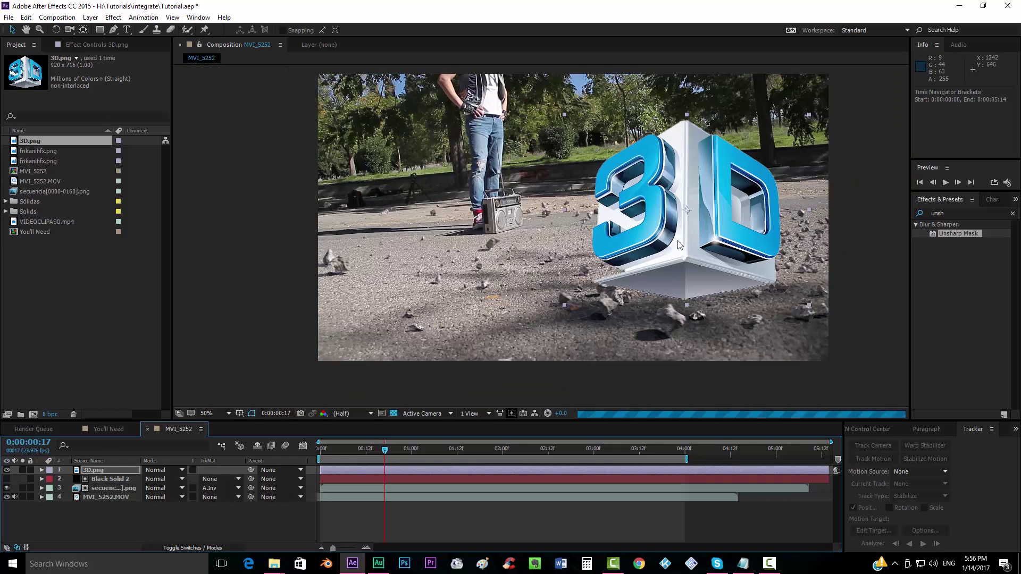
- Find the Match Grain effect and apply it to the 3D.png layer
key(v)
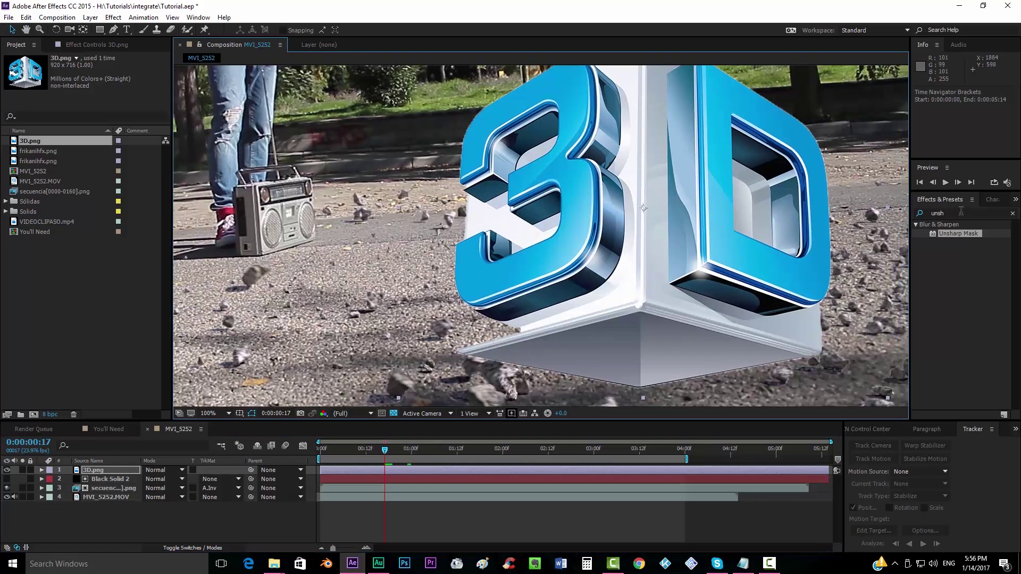
click(956, 213)
text(match)
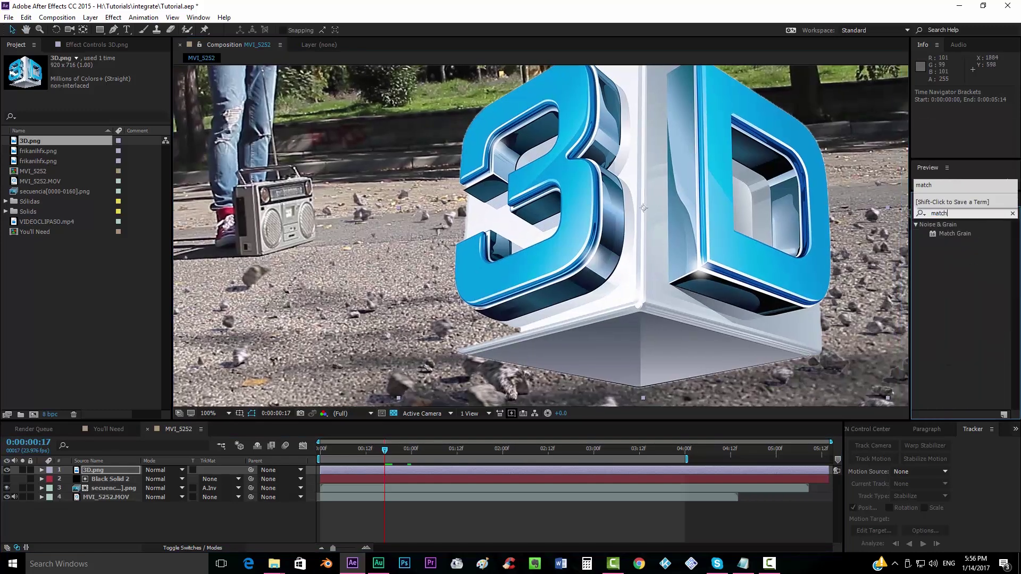
drag(956, 235, 464, 470)
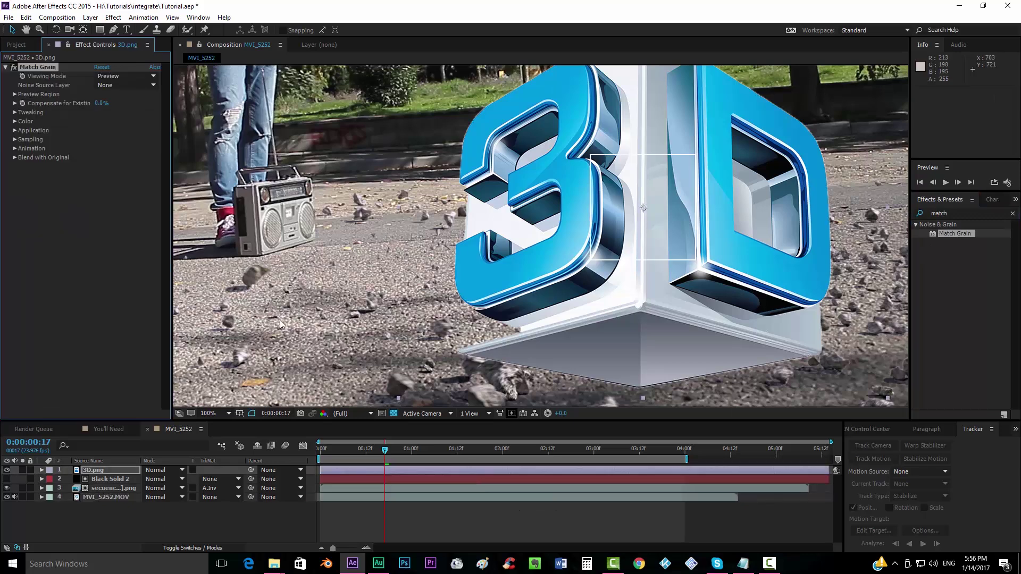
- Set Match Grain to Final Output with MVI_5252.MOV as the noise source, and inspect the grain on the 3D letters
click(119, 77)
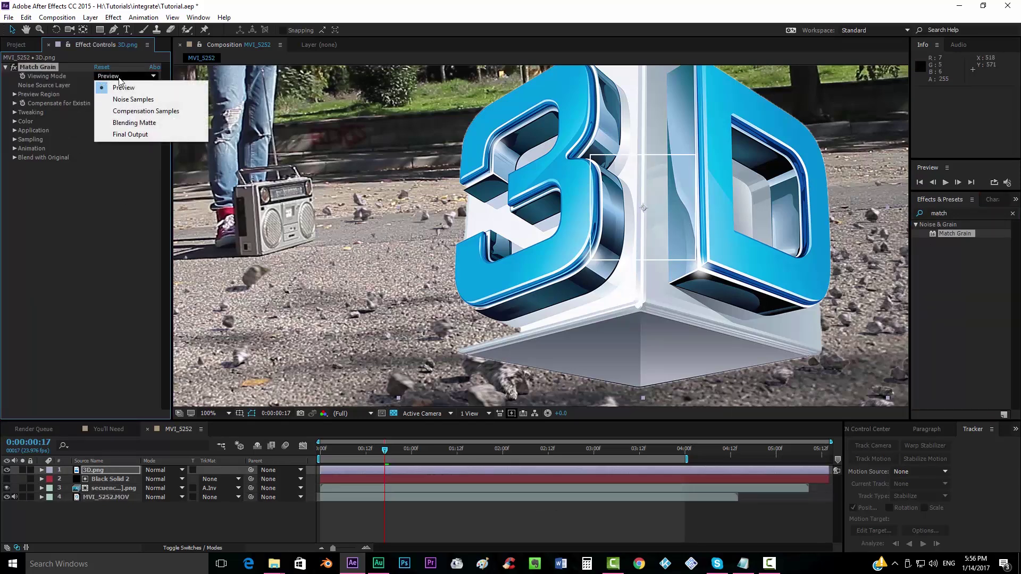
click(126, 135)
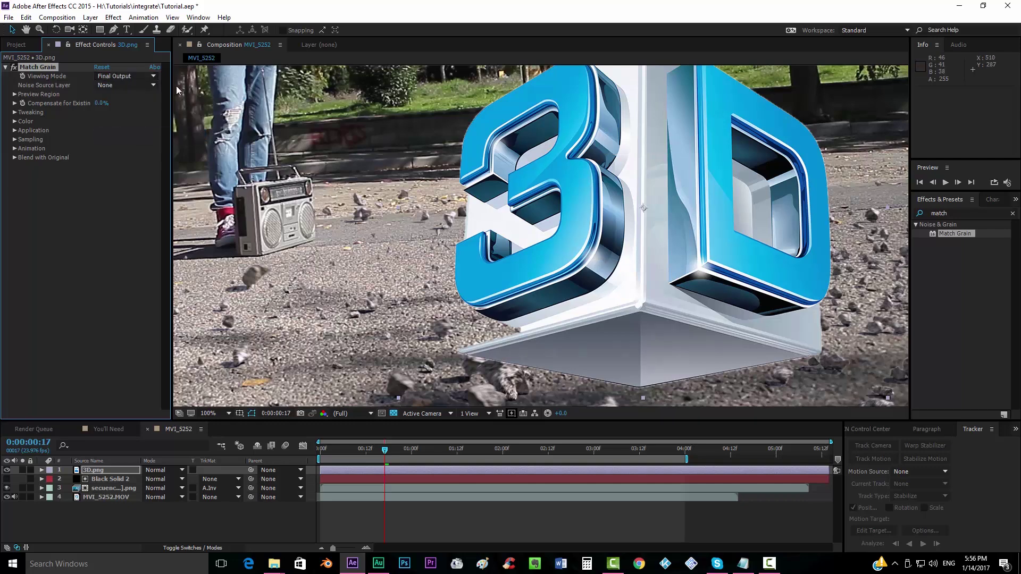
click(133, 85)
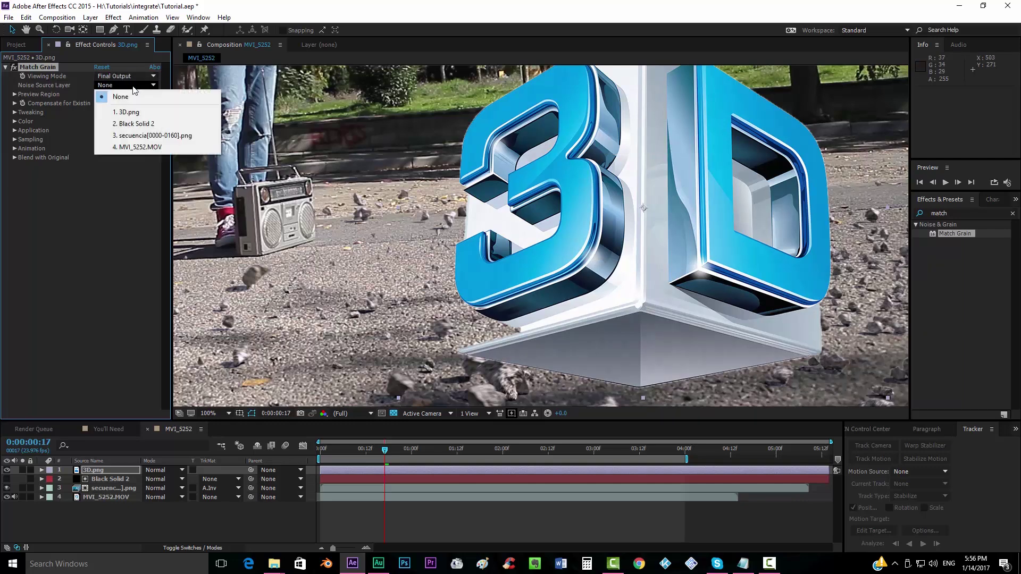
click(143, 147)
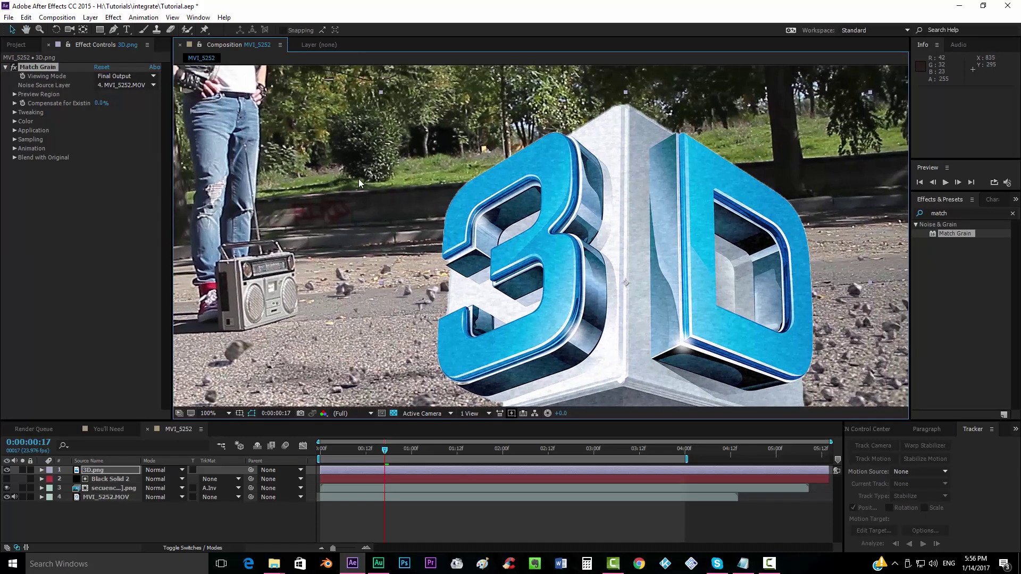
drag(776, 192, 668, 180)
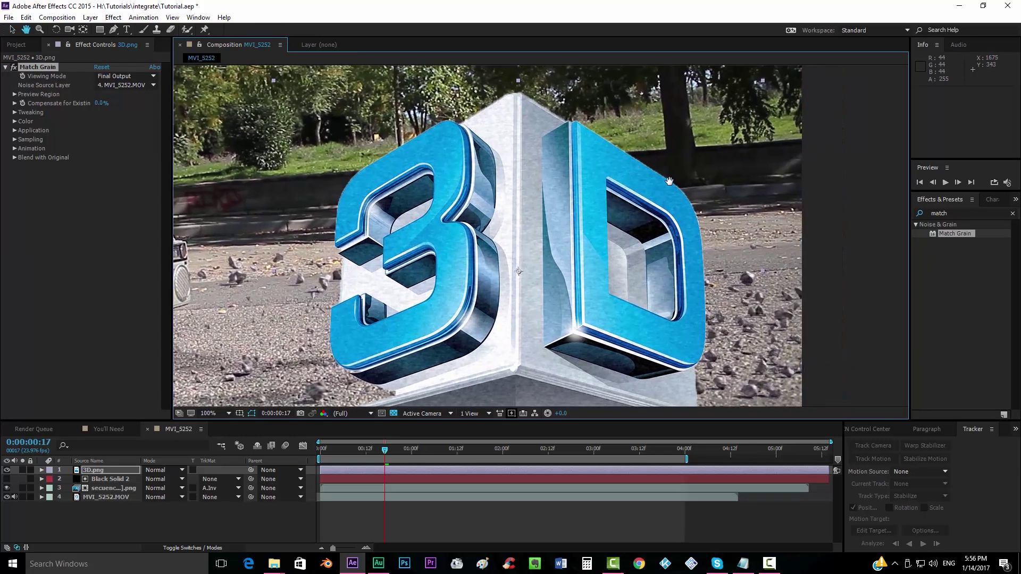
scroll(668, 180, up, 2)
scroll(622, 251, down, 1)
drag(599, 185, 563, 129)
scroll(543, 167, down, 1)
drag(531, 175, 556, 172)
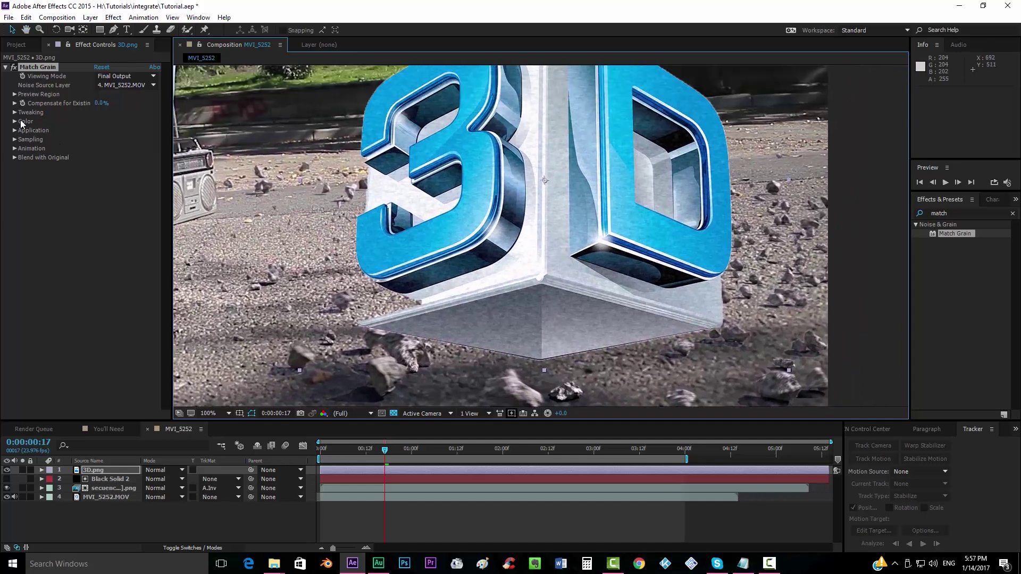
- Set the Softness in Match Grain's Tweaking settings to 2
click(13, 114)
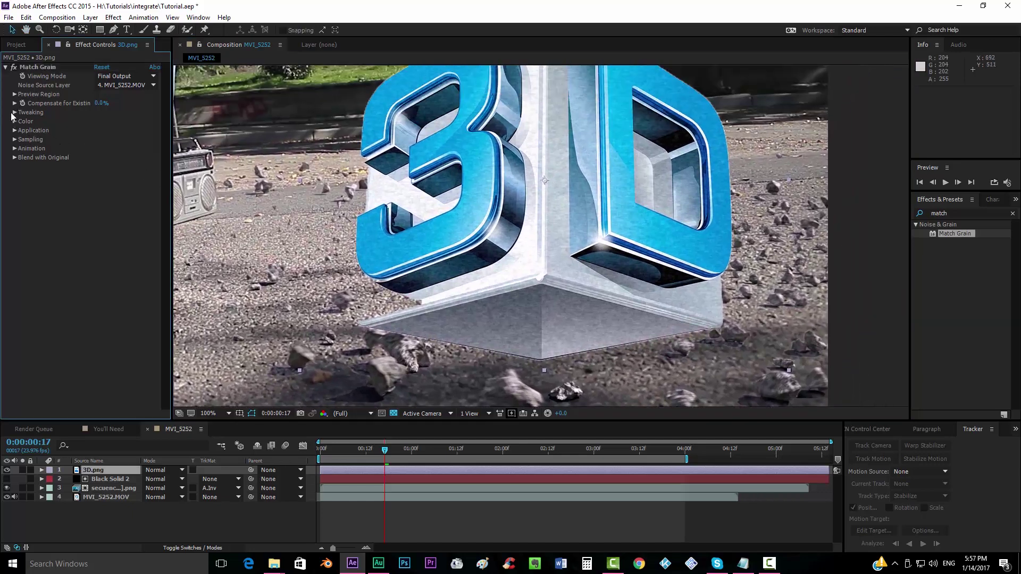
click(14, 112)
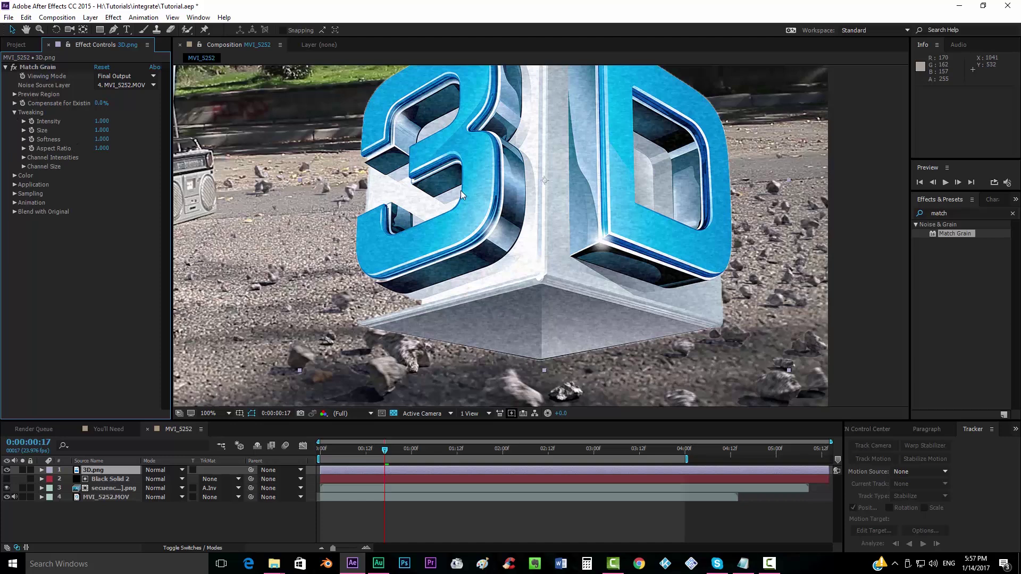
drag(509, 196, 551, 229)
click(102, 139)
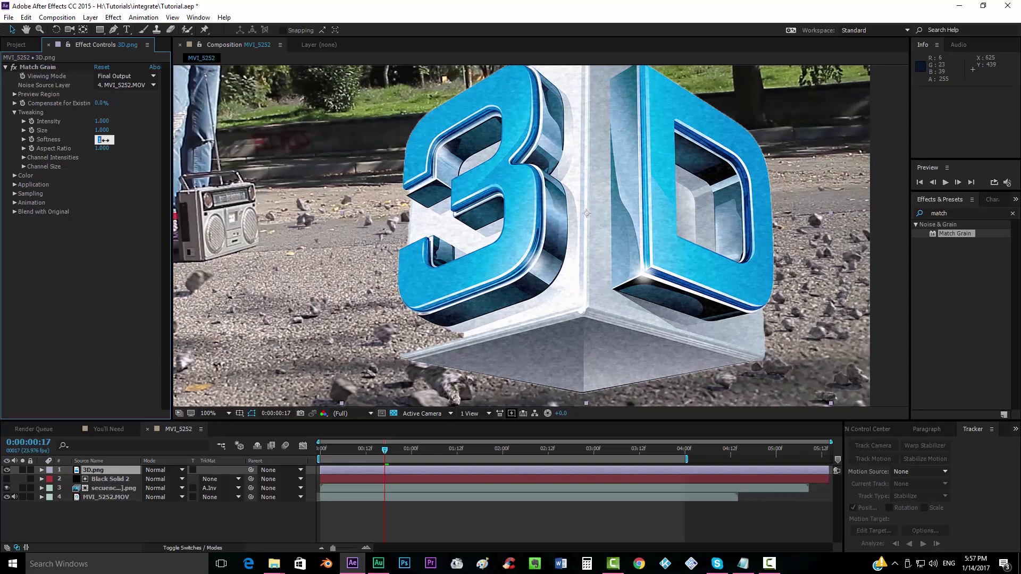
text(2)
key(Return)
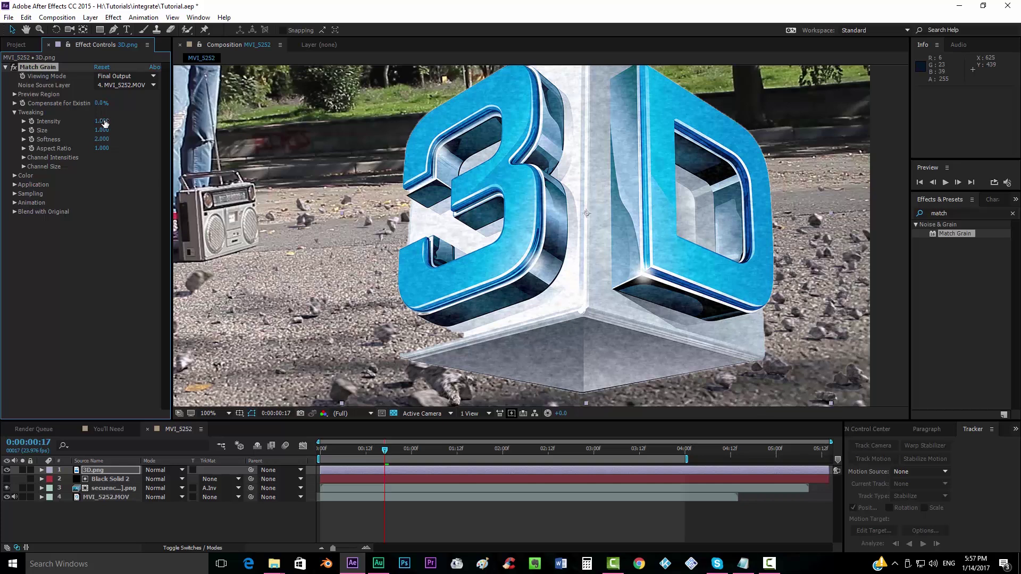
- Try a Match Grain Intensity of 0.5 and then 0.15 on the 3D.png layer
click(102, 121)
text(.5)
key(Return)
click(102, 120)
key(Return)
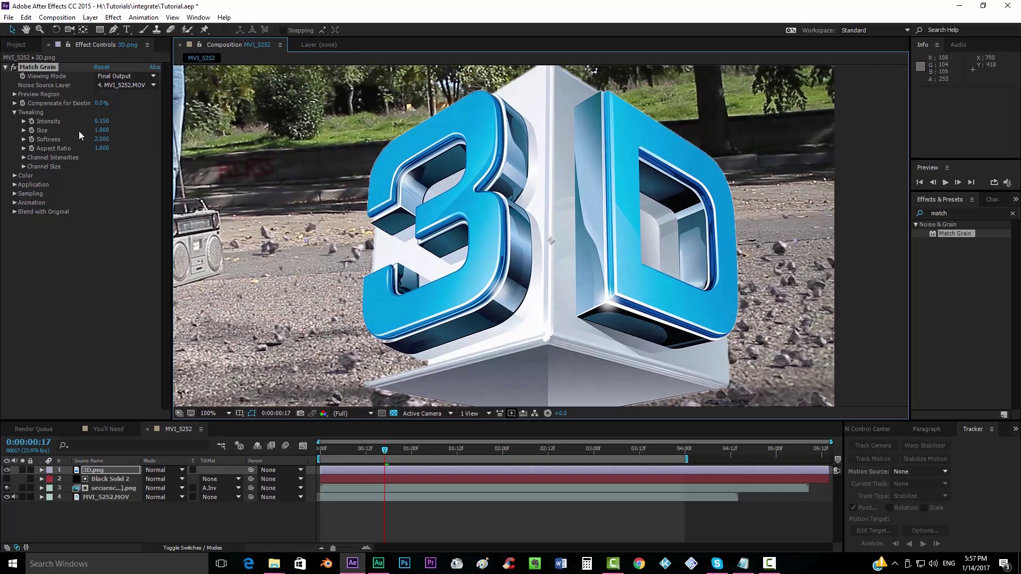
- Set the Match Grain Intensity to 0.2 and Softness to 1.5, and inspect the letter D's surface up close
click(100, 120)
text(.2)
key(Return)
click(100, 140)
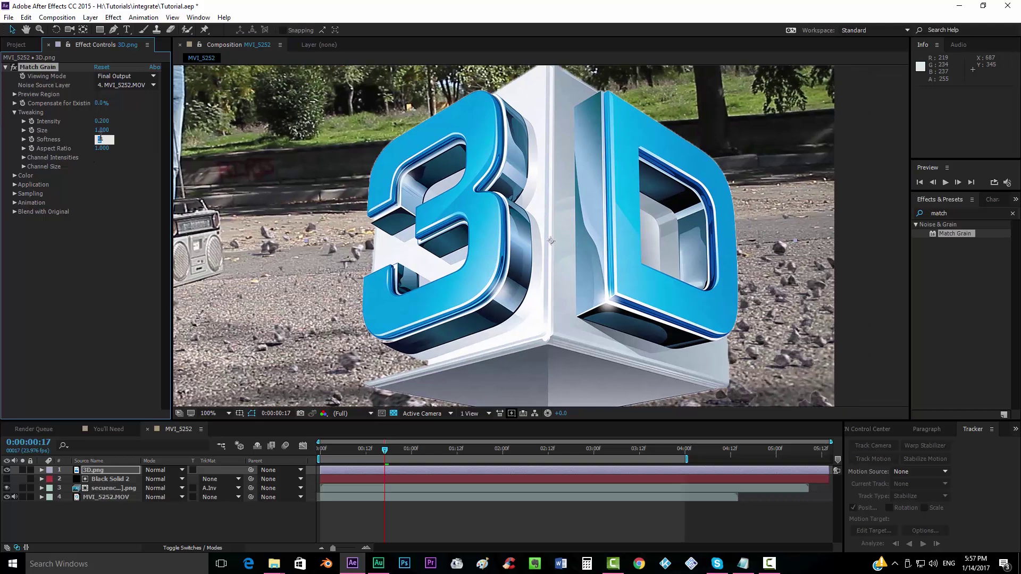
key(Return)
scroll(550, 221, up, 2)
drag(587, 216, 453, 253)
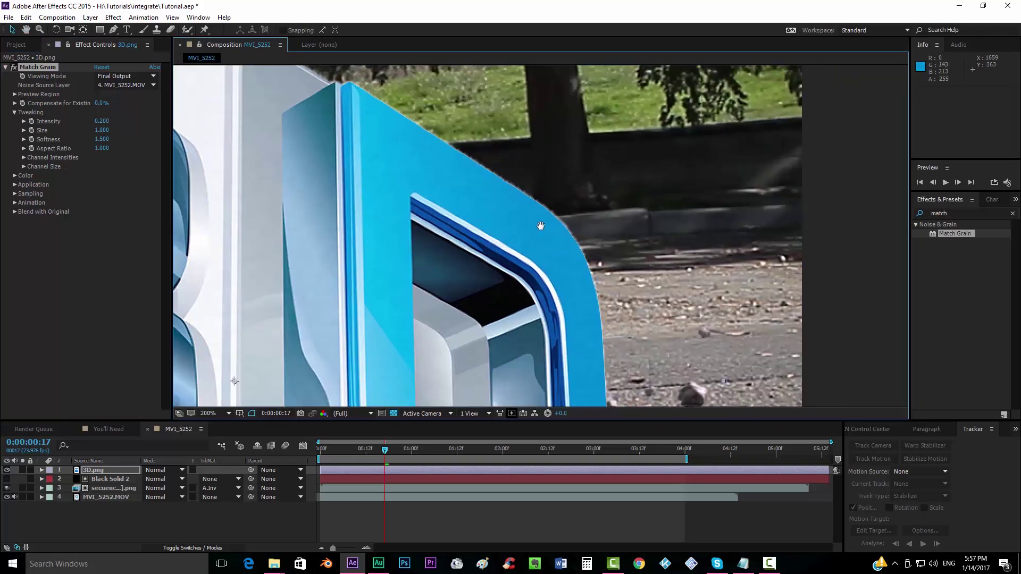
drag(553, 227, 638, 295)
drag(452, 256, 544, 214)
scroll(544, 213, up, 2)
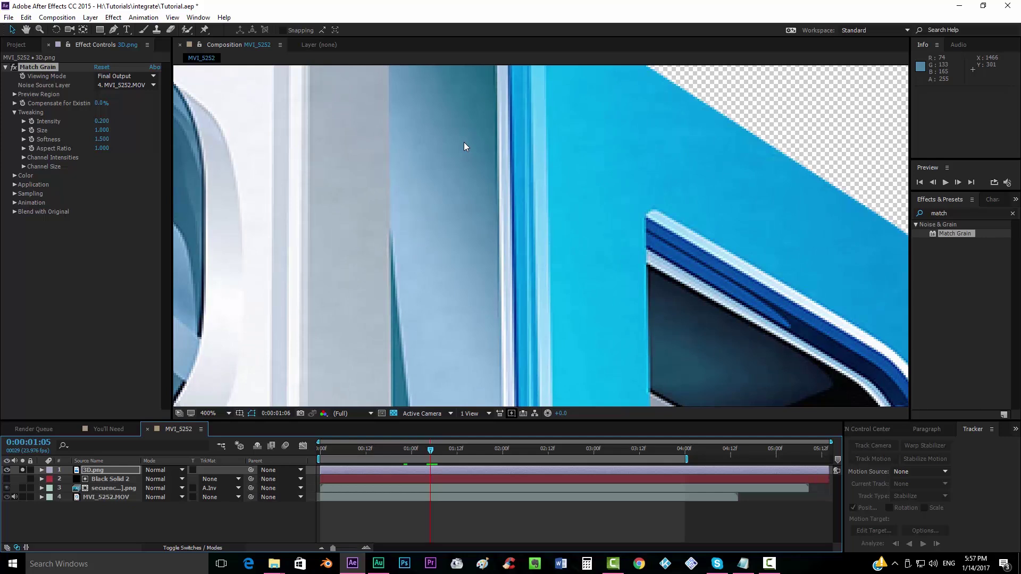
- Step back and forth through the frames around 0:00:01:05 to examine how the grain changes on the soloed 3D.png layer
key(Page_Up)
key(Page_Up)
key(Page_Up)
key(Page_Up)
key(Page_Up)
key(Page_Up)
key(Page_Down)
key(Page_Down)
key(Page_Down)
key(Page_Up)
- Delete the 3D.png layer from the composition and return to a view of the rocks beside the boombox
click(98, 471)
key(Delete)
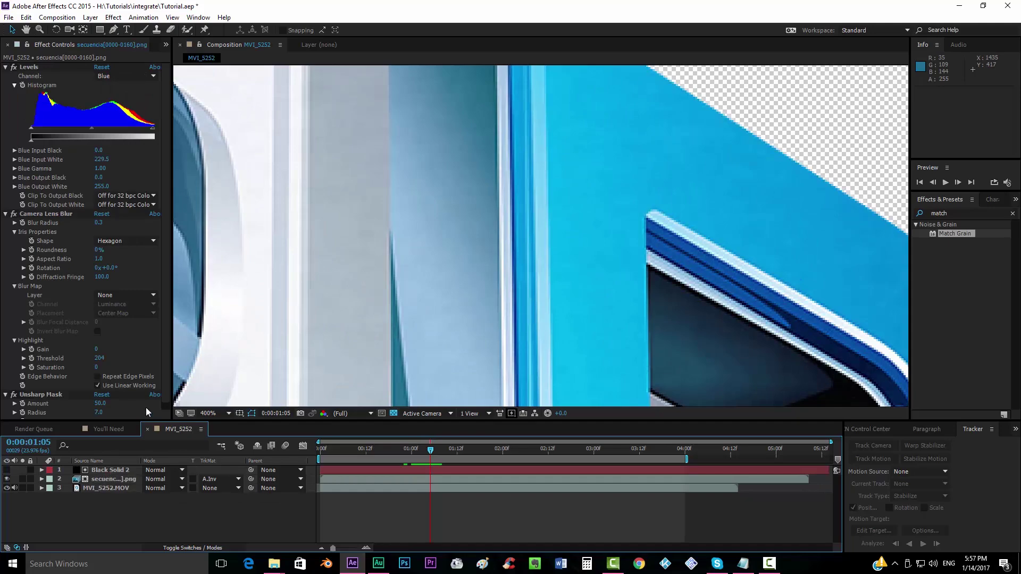
scroll(326, 307, down, 4)
scroll(343, 304, up, 1)
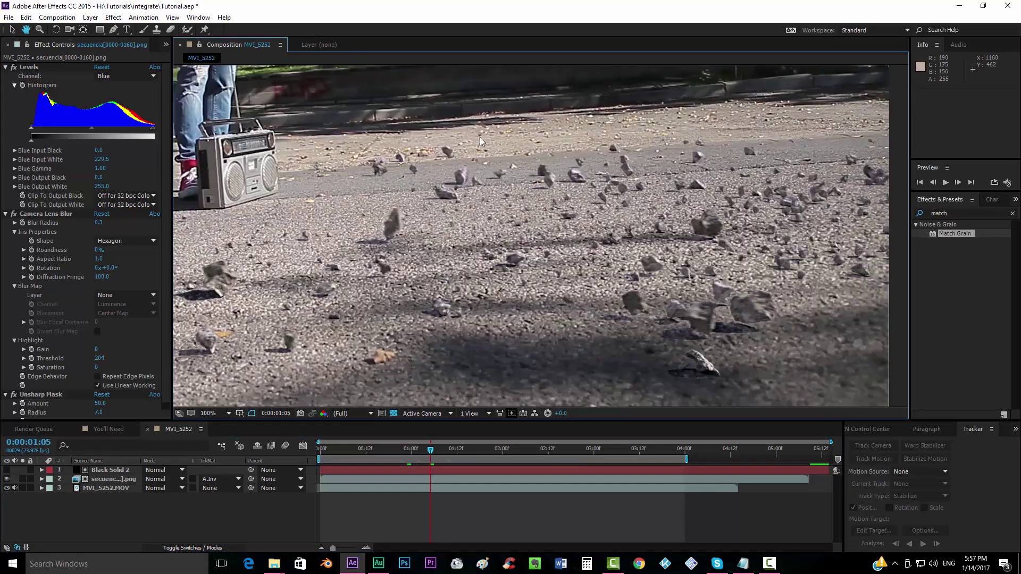
- Examine the rocks at 0:00:01:05 across the sunlit ground, the foreground shadow and the whole frame
scroll(381, 287, up, 1)
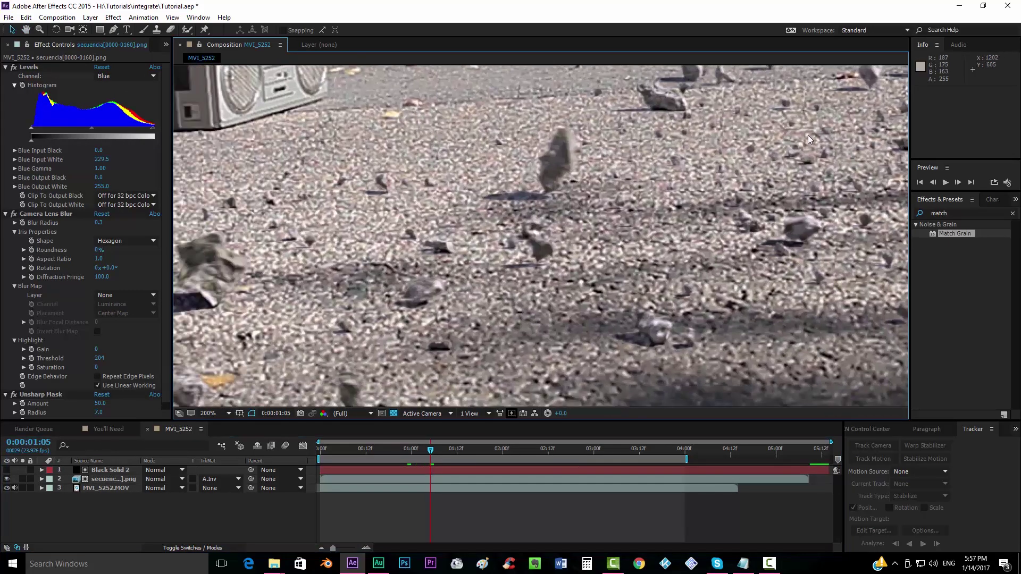
scroll(819, 176, down, 1)
drag(605, 237, 586, 251)
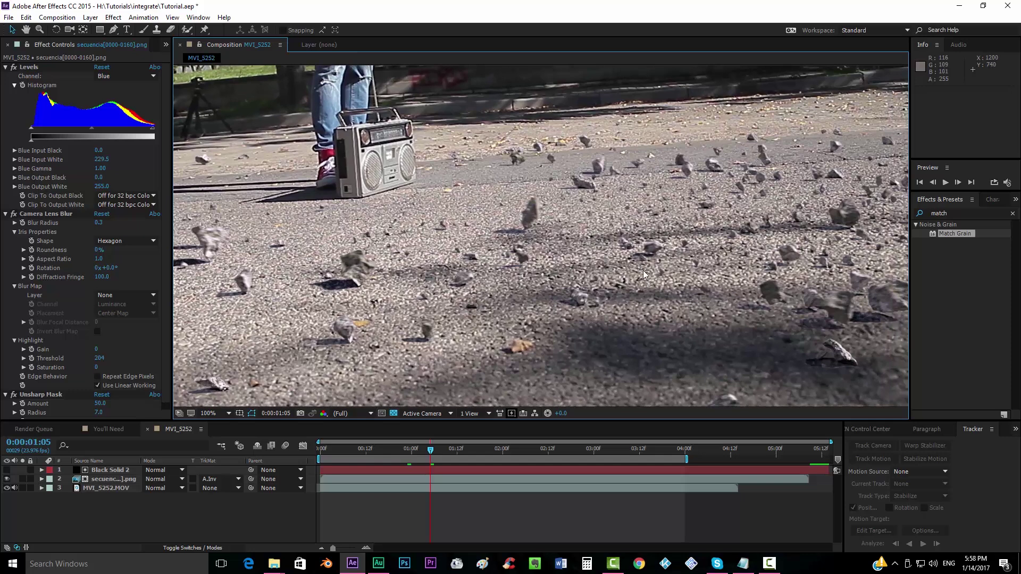
drag(639, 253, 613, 260)
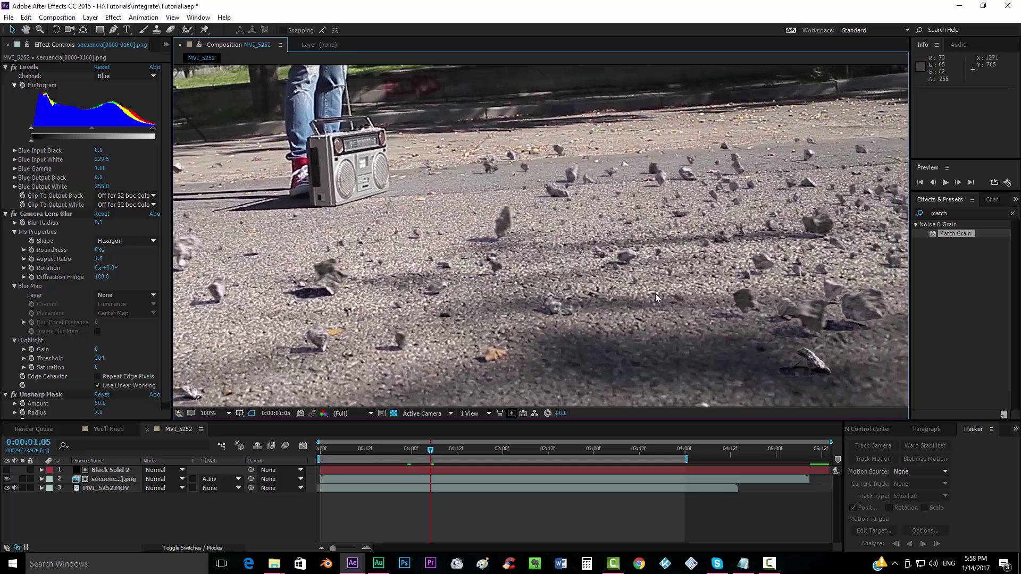
drag(655, 293, 565, 206)
drag(755, 276, 627, 243)
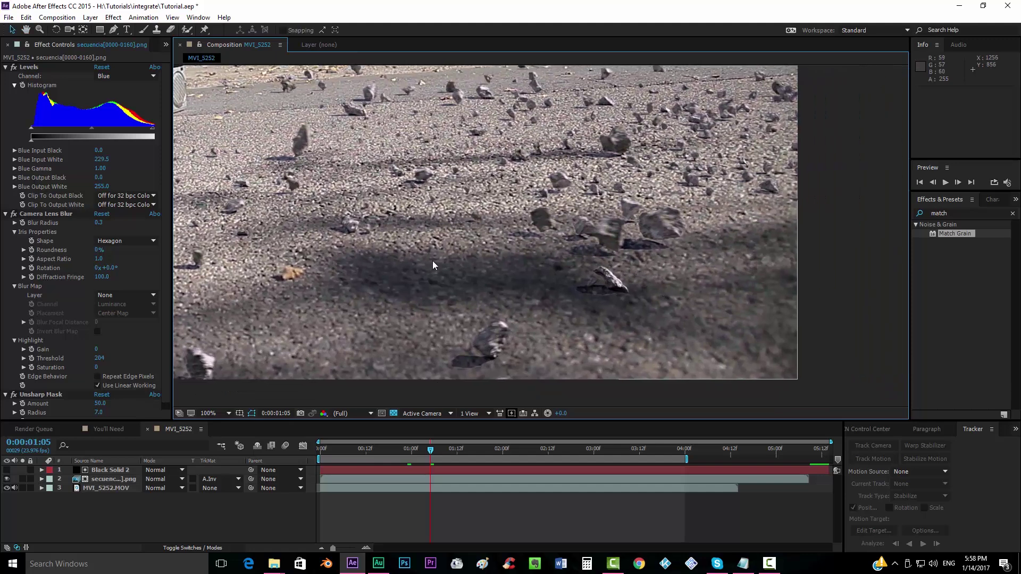
key(comma)
key(comma)
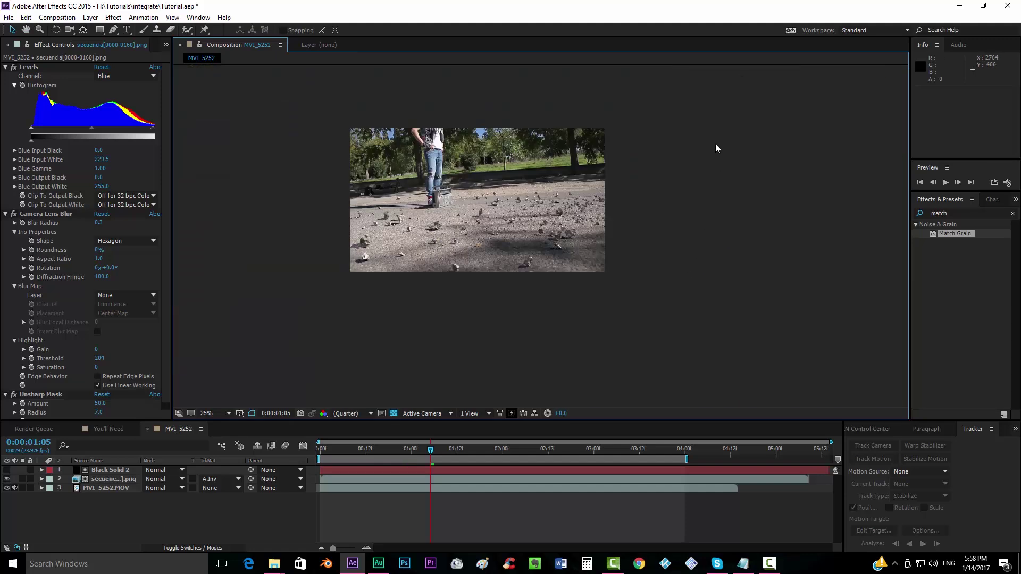
scroll(740, 178, up, 3)
drag(583, 266, 763, 258)
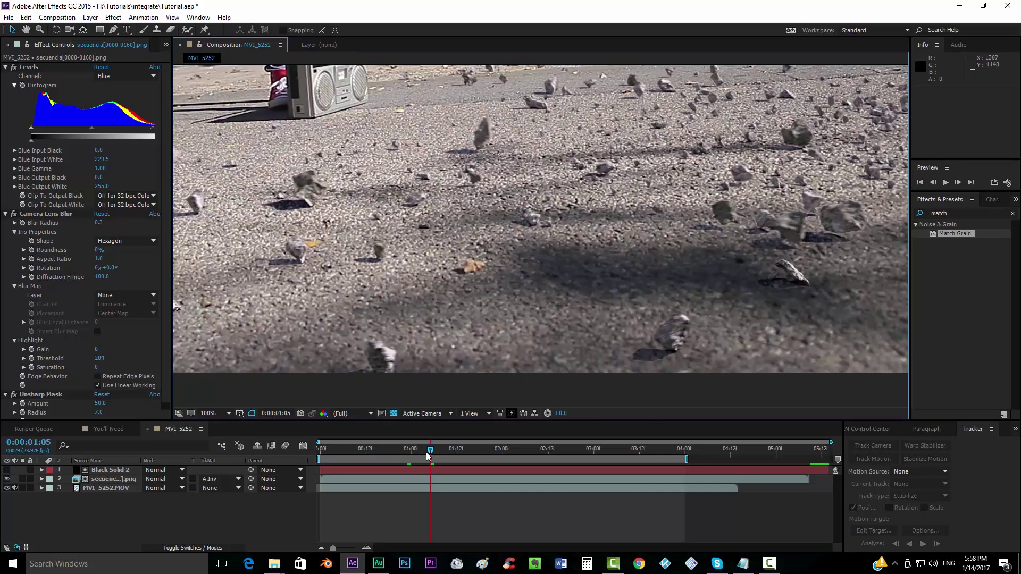
- Move to 0:00:00:20 and create a new adjustment layer above the other layers
drag(428, 456, 393, 453)
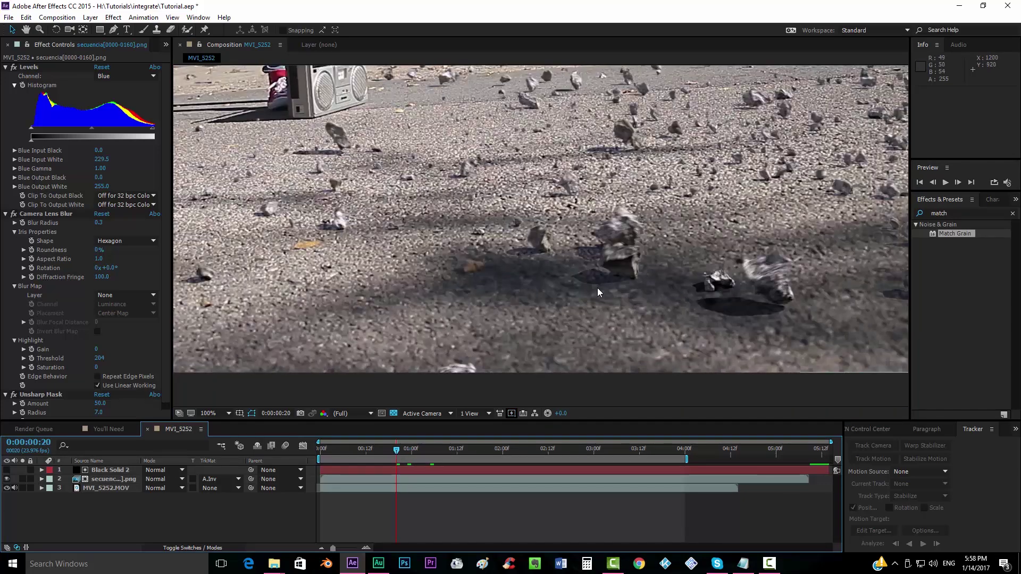
click(91, 17)
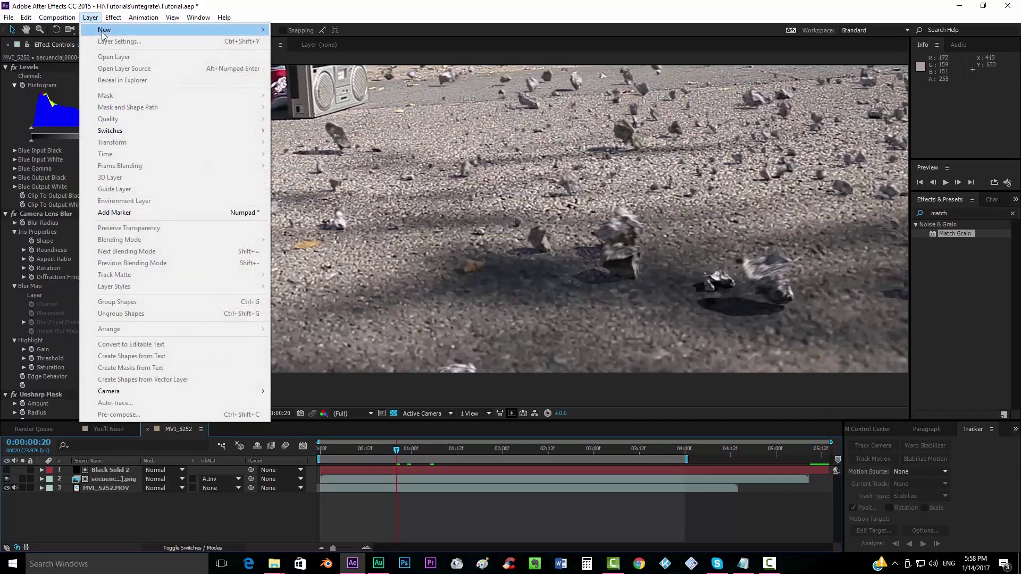
mouse_move(103, 32)
click(340, 100)
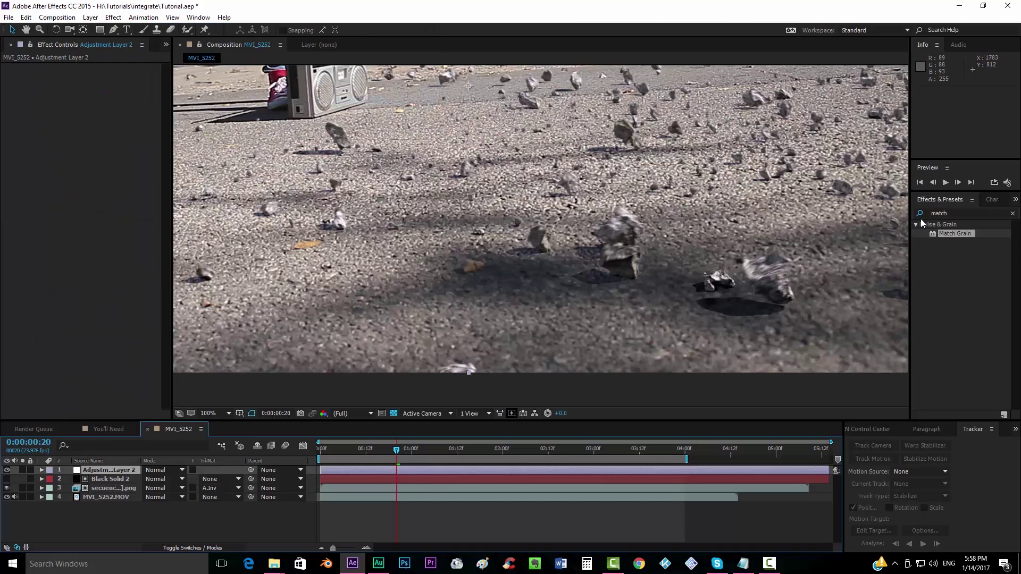
- Apply Levels to the adjustment layer and darken the image by setting Input White to 349.4
drag(949, 213, 885, 213)
text(le)
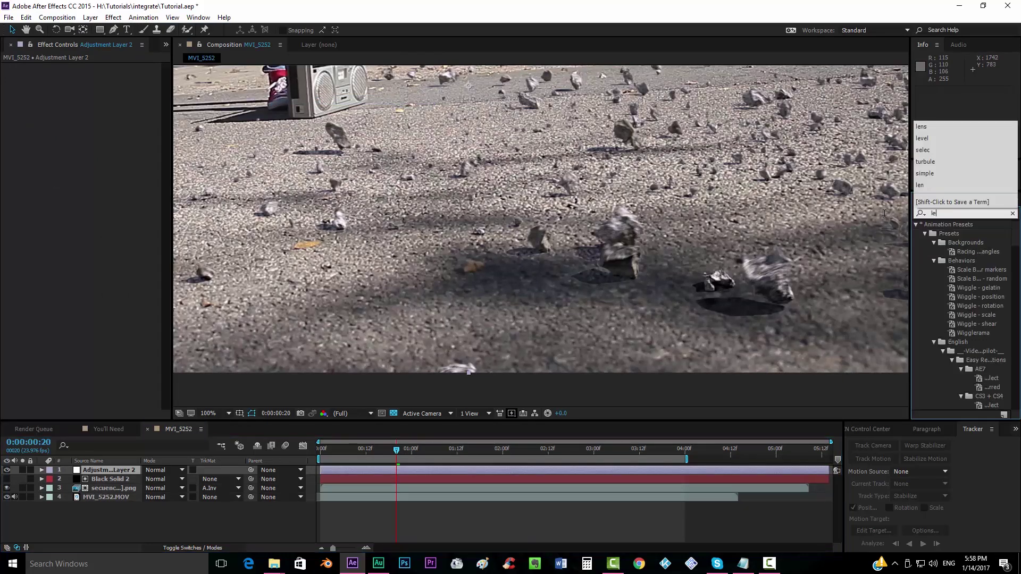
text(vel)
drag(948, 288, 544, 474)
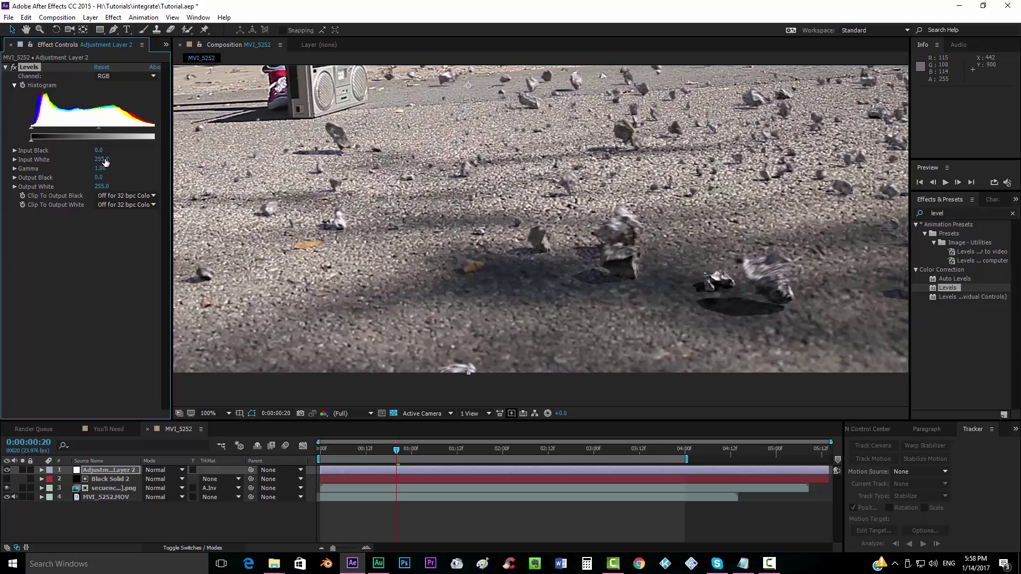
drag(104, 162, 126, 161)
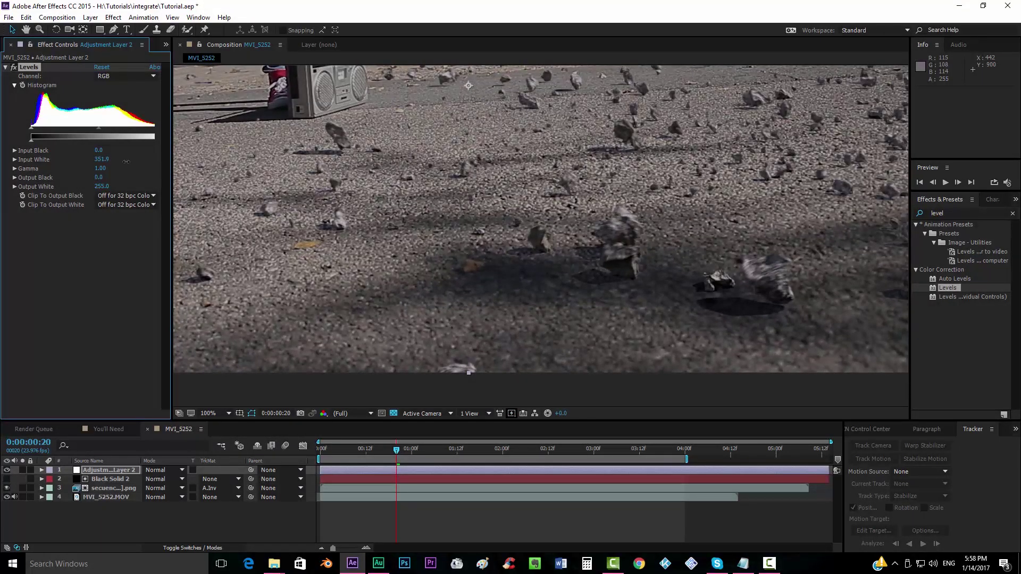
- Draw a closed Pen mask on the adjustment layer around the dark tree-shadow patches, extending past the frame's right edge and following the gaps of light
click(113, 29)
click(689, 274)
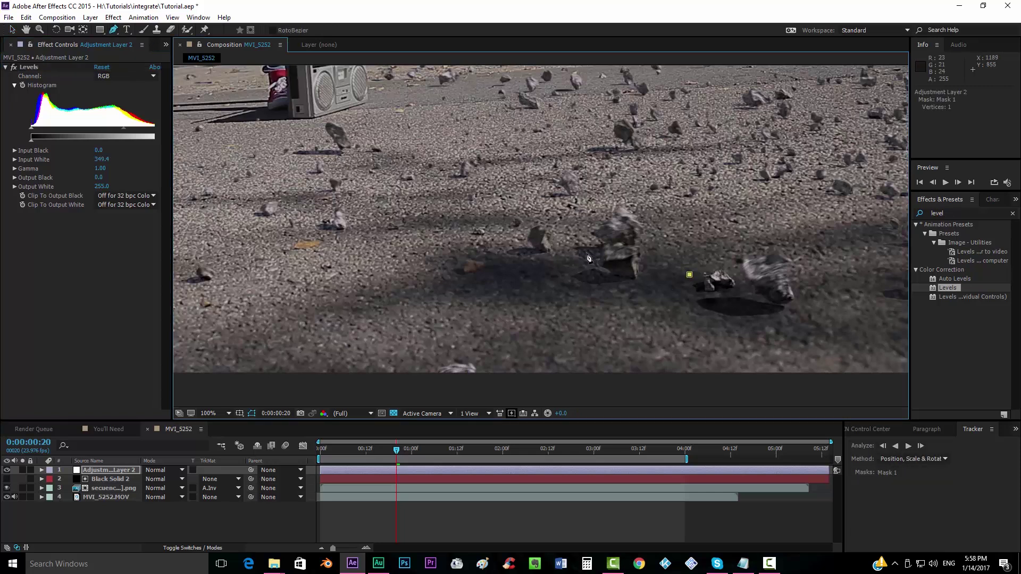
click(584, 252)
click(484, 253)
drag(451, 275, 509, 301)
drag(621, 299, 638, 298)
click(754, 323)
drag(755, 324, 522, 285)
click(546, 261)
click(643, 243)
click(671, 268)
click(655, 290)
click(553, 278)
click(663, 303)
click(735, 318)
click(756, 349)
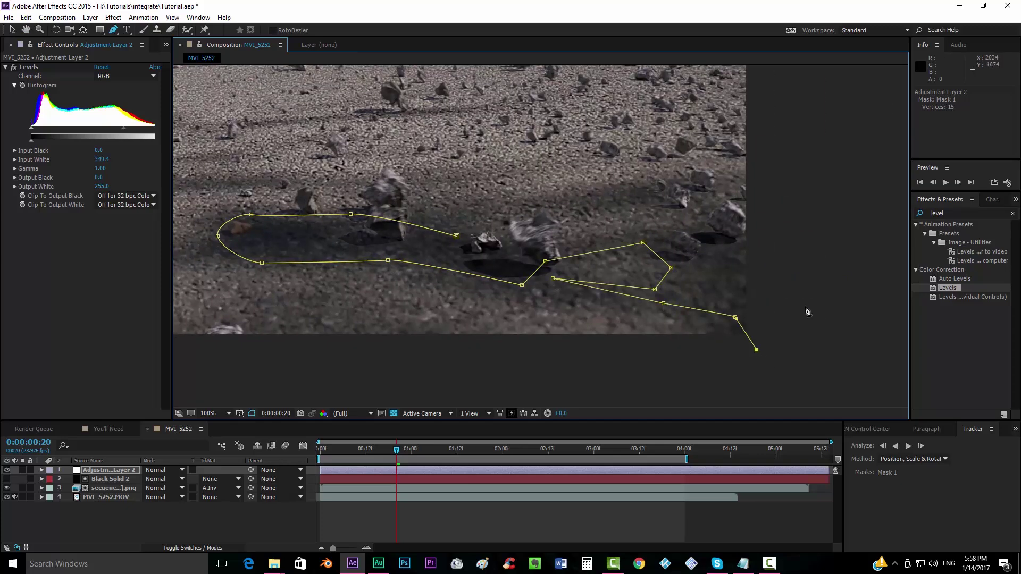
click(780, 195)
click(745, 178)
click(500, 210)
click(724, 197)
click(734, 246)
click(714, 281)
click(697, 249)
click(685, 227)
click(605, 239)
click(515, 253)
click(457, 236)
- Set the shadow mask's feather to 119 pixels
drag(441, 276, 566, 302)
key(f)
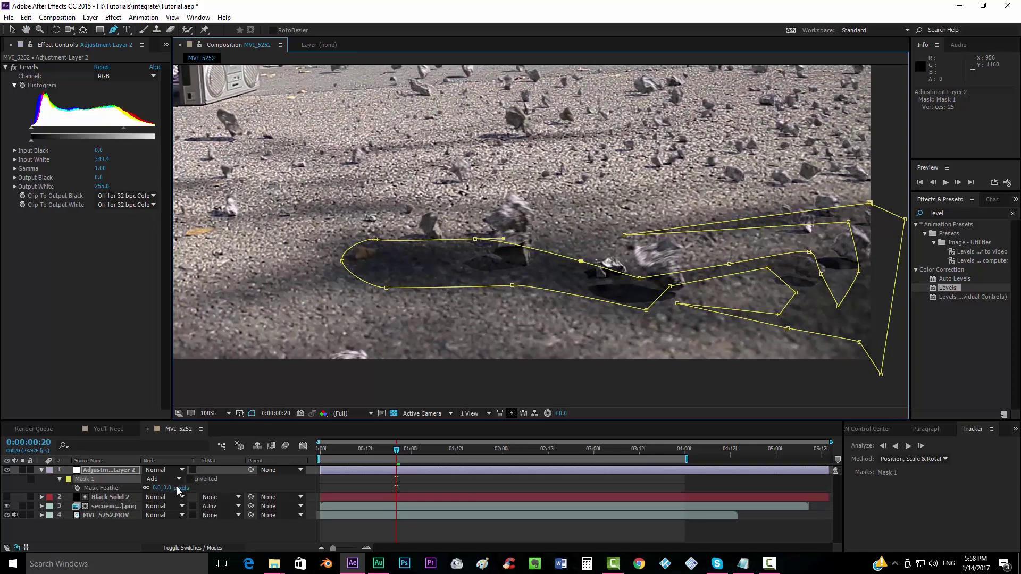
drag(165, 491, 224, 488)
- Pre-compose the adjustment layer, Black Solid 2 and the rock PNG sequence into a new composition named rocks
click(109, 470)
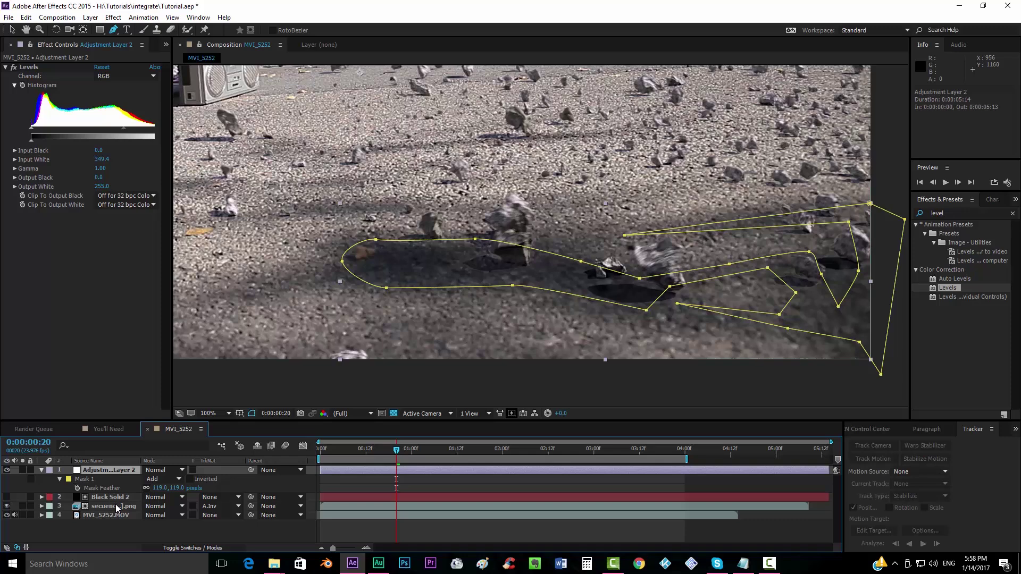
shift+click(121, 510)
right_click(121, 510)
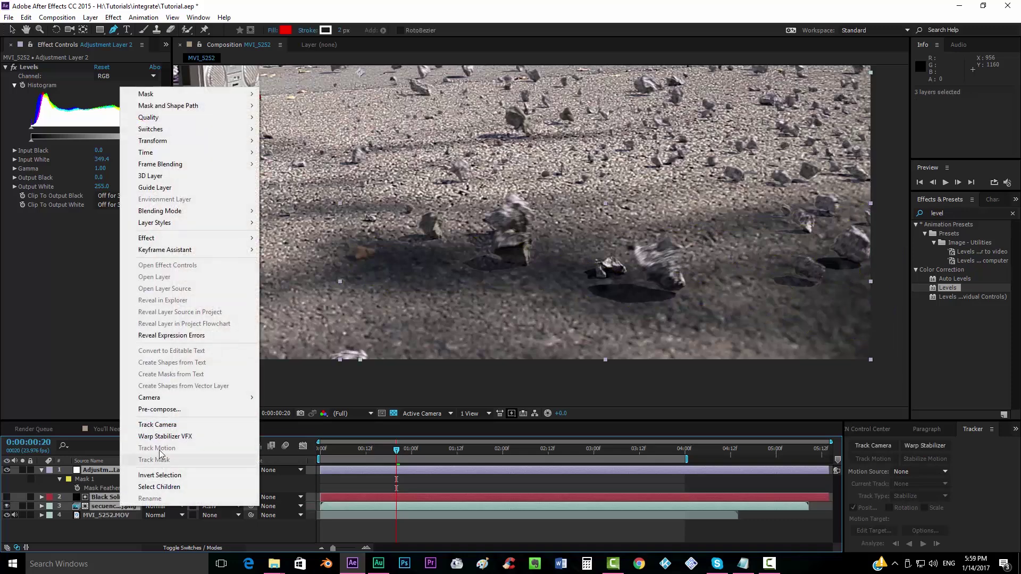
click(158, 409)
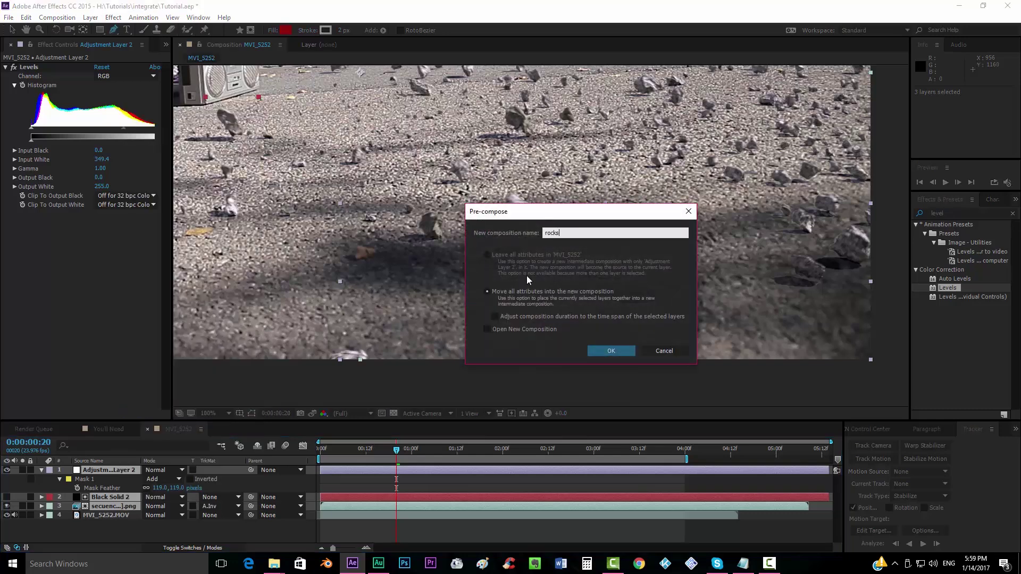
key(Return)
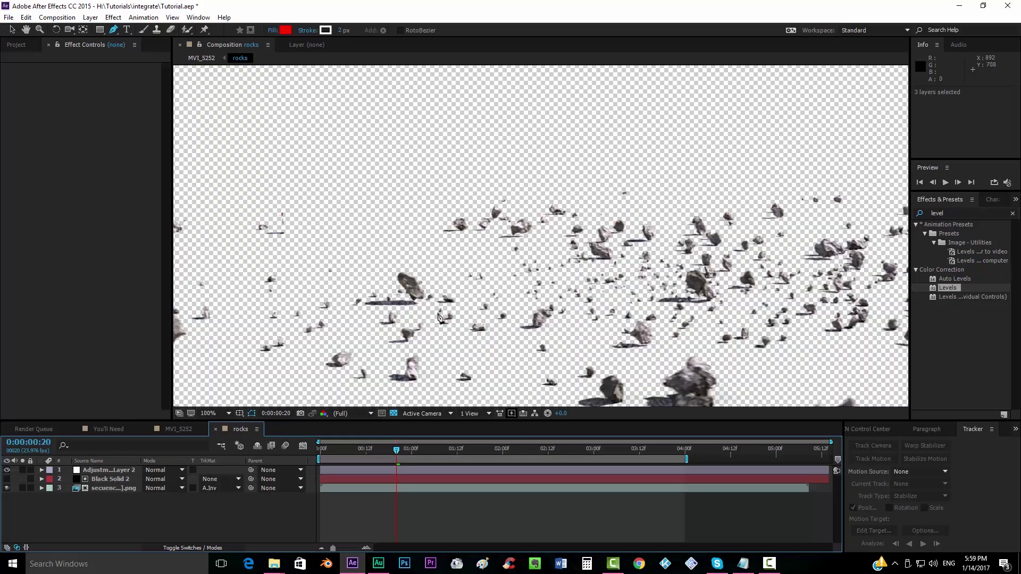
- Lock the composition viewer to MVI_5252 and switch the timeline to the rocks composition
click(181, 429)
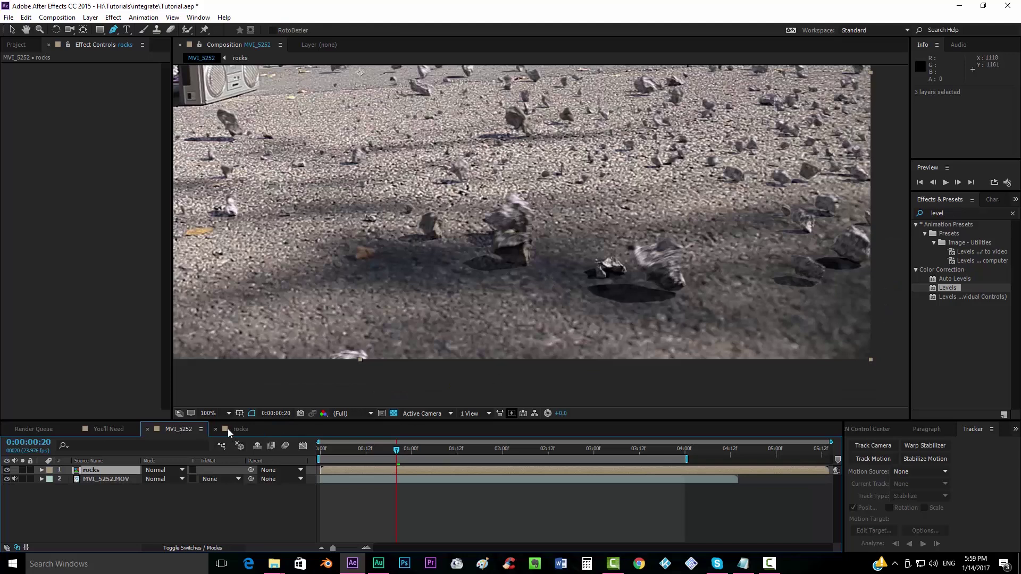
click(201, 47)
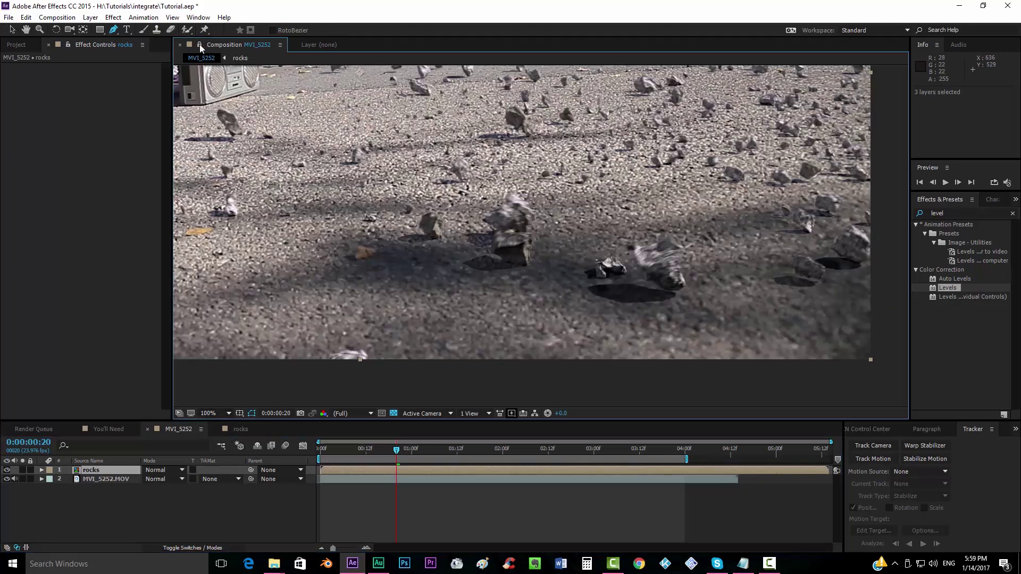
click(236, 431)
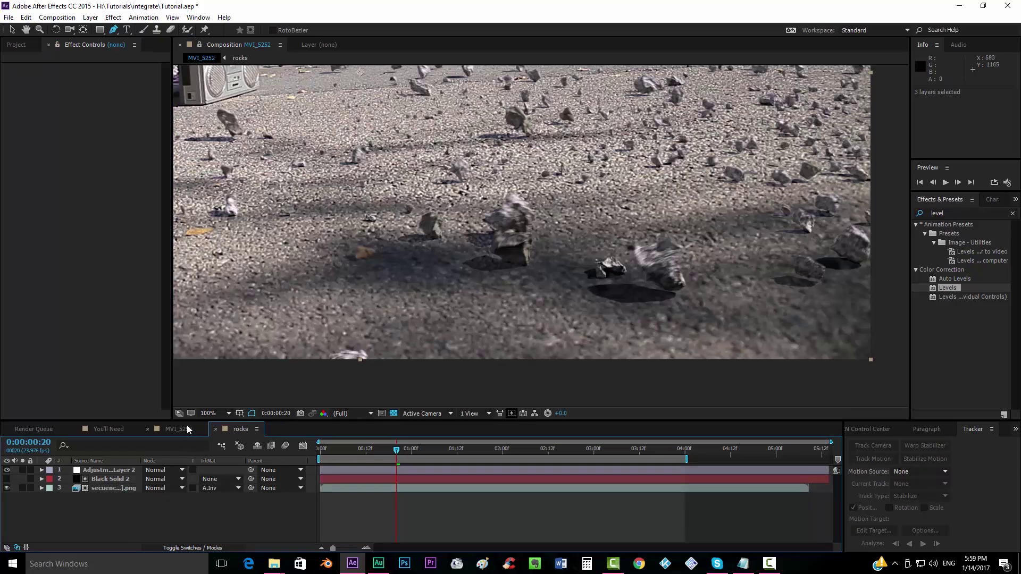
- Set the adjustment layer's Levels Input White to 515.1 to darken the rocks in shadow further, and deselect the layer
click(112, 472)
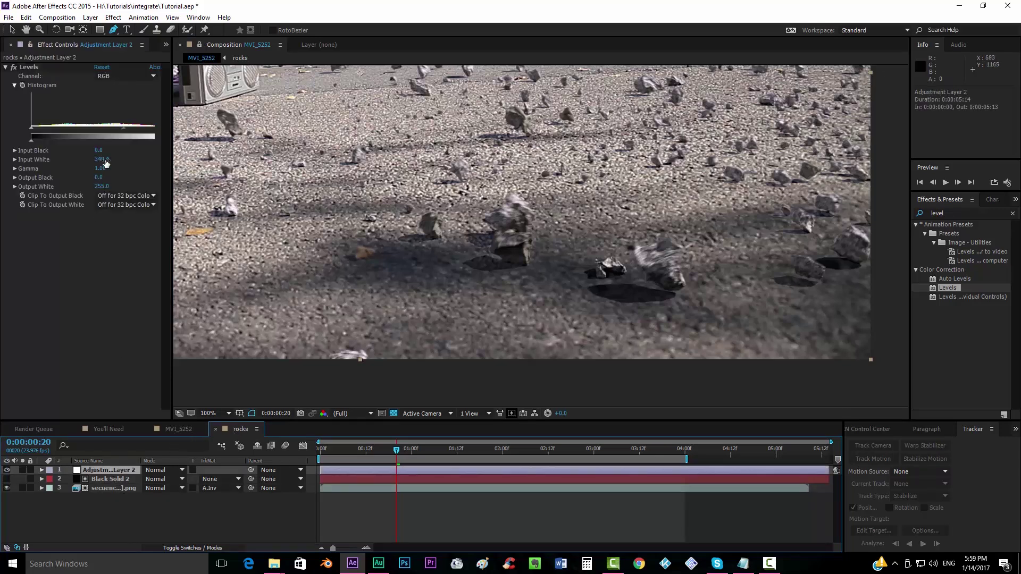
drag(103, 159, 114, 158)
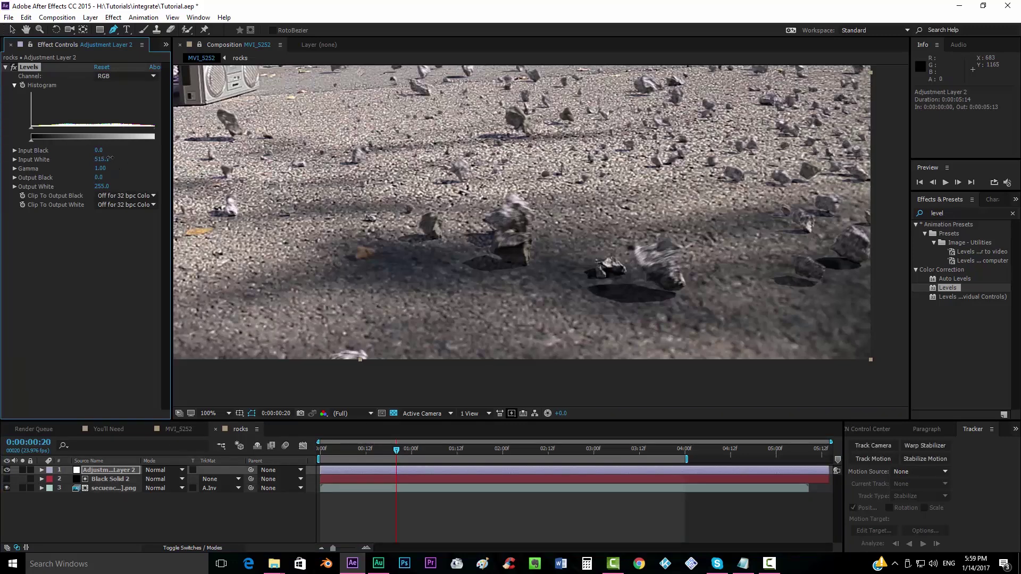
click(239, 532)
- Play the shot from 0:00:00:13 and step back through frames to examine how the rocks darken as they cross the shadow
scroll(474, 288, down, 1)
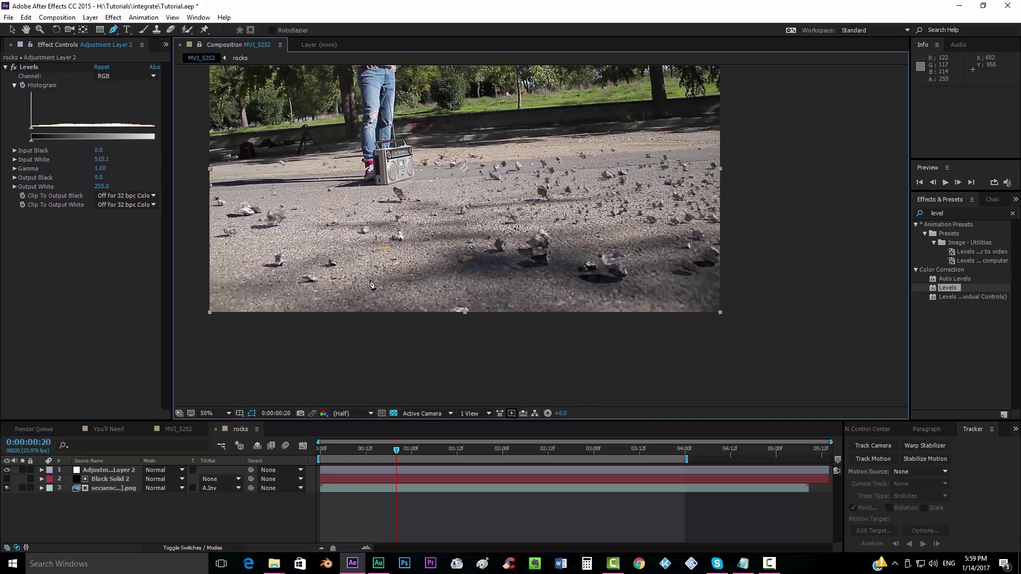
scroll(473, 288, up, 1)
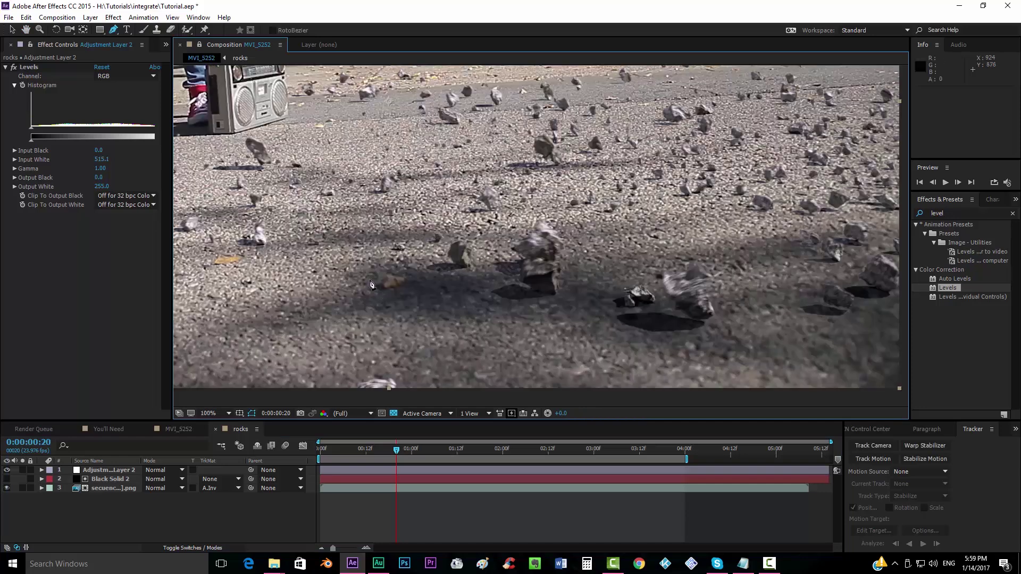
key(v)
click(372, 448)
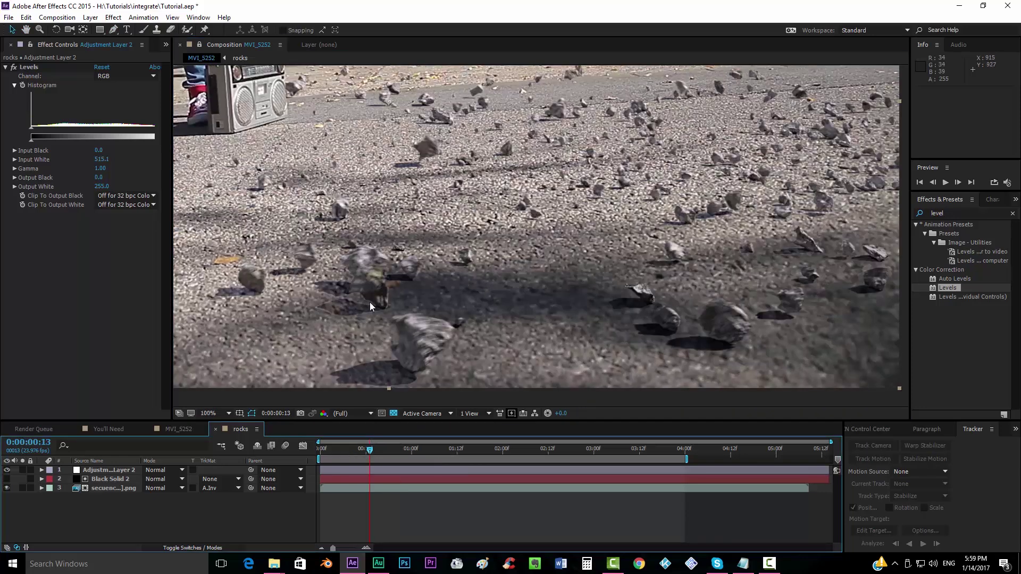
key(space)
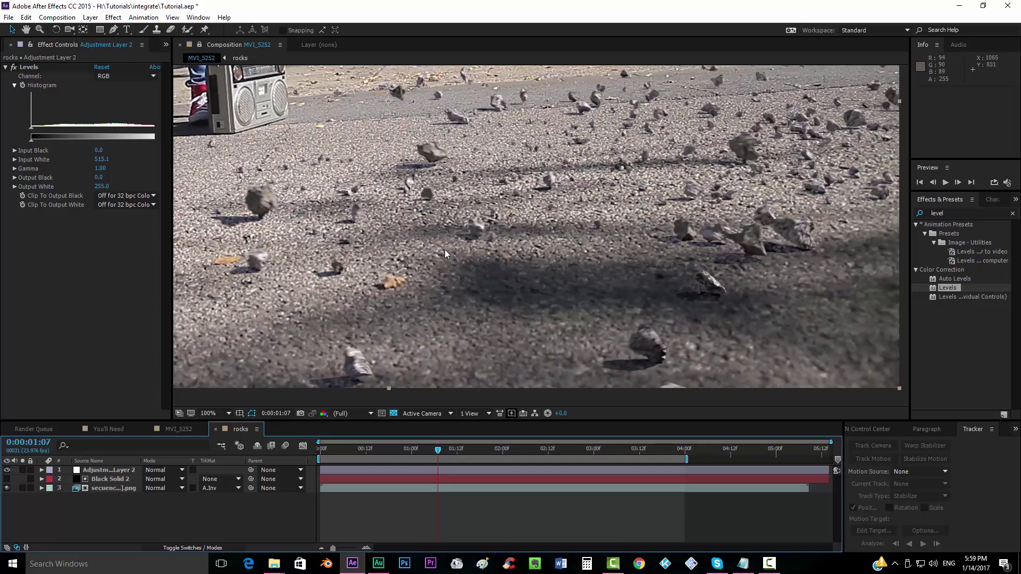
drag(514, 292, 489, 277)
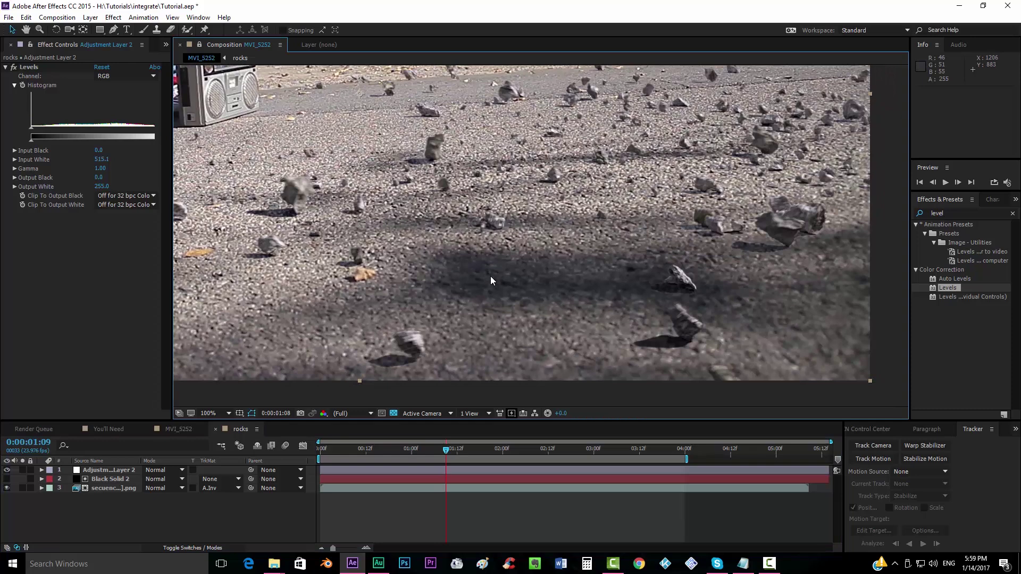
key(Page_Up)
key(Page_Up)
key(Page_Up)
key(Page_Up)
key(Page_Up)
key(Page_Up)
key(Page_Up)
key(Page_Up)
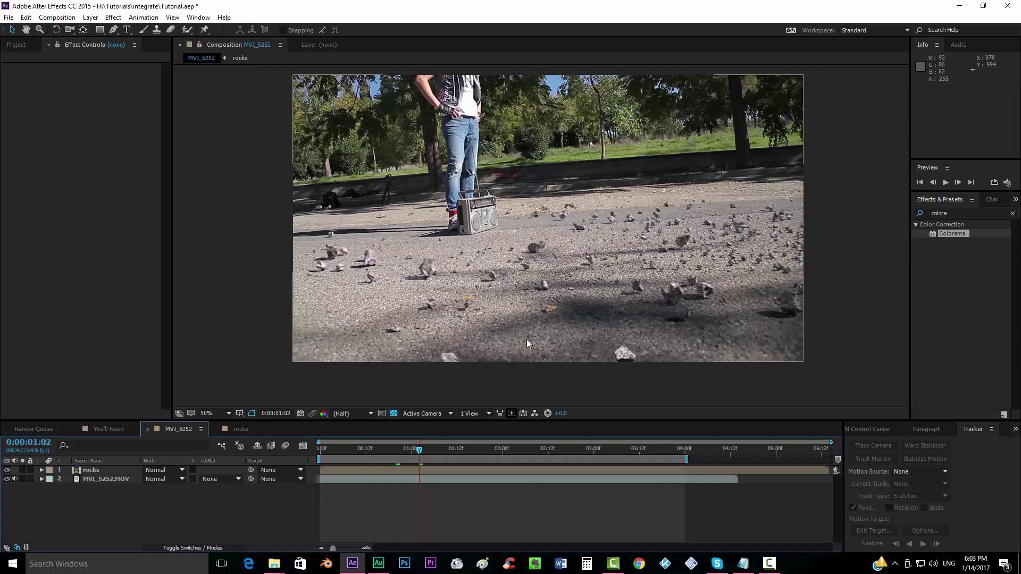
- Examine the integrated rocks in MVI_5252 at 0:00:01:02, from the shadowed foreground to the boombox and the whole frame
drag(525, 339, 446, 310)
scroll(445, 309, up, 1)
drag(371, 301, 566, 210)
drag(476, 269, 457, 360)
scroll(505, 280, down, 1)
scroll(537, 265, up, 1)
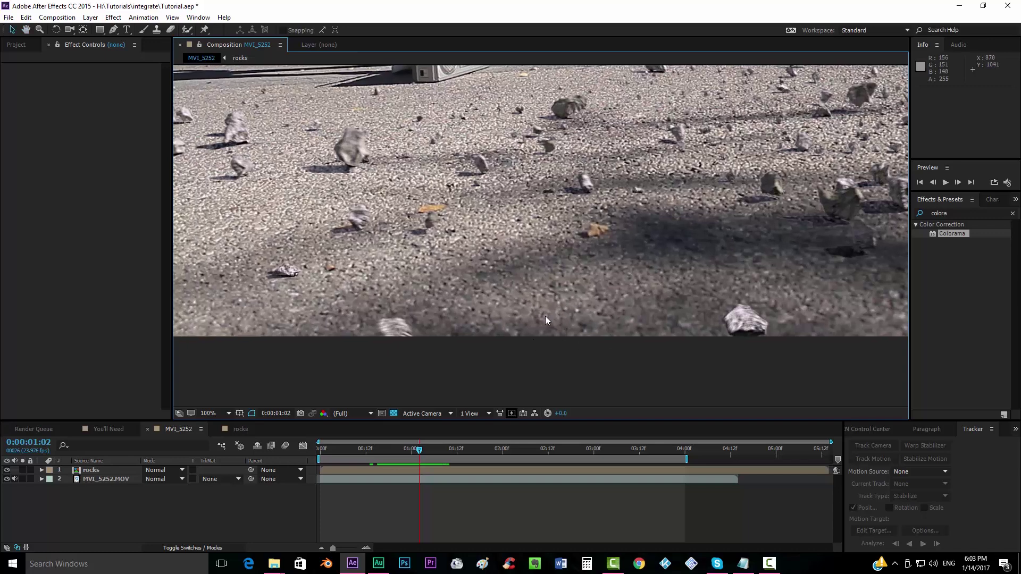
scroll(551, 312, up, 5)
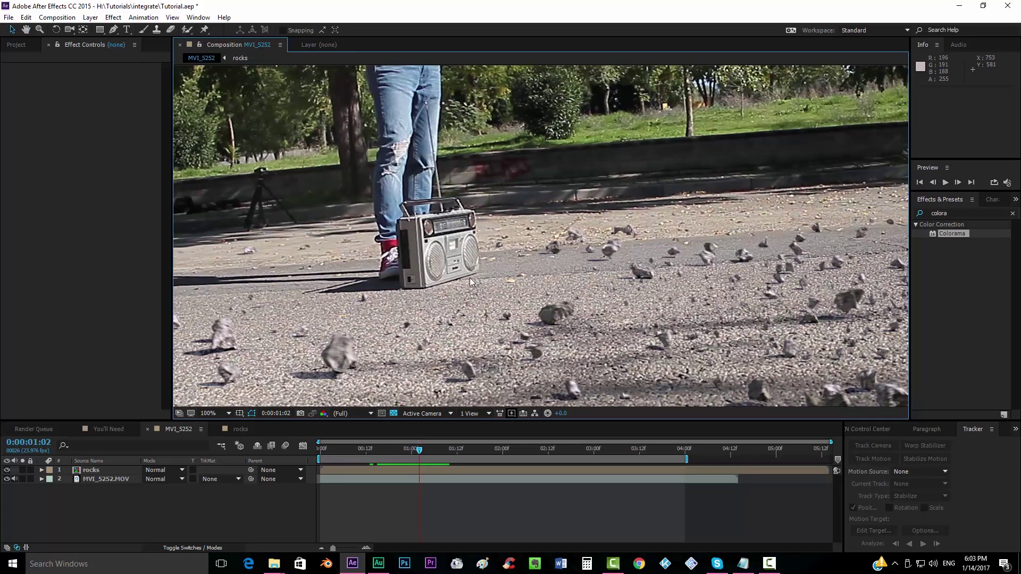
drag(849, 266, 638, 272)
drag(277, 270, 620, 272)
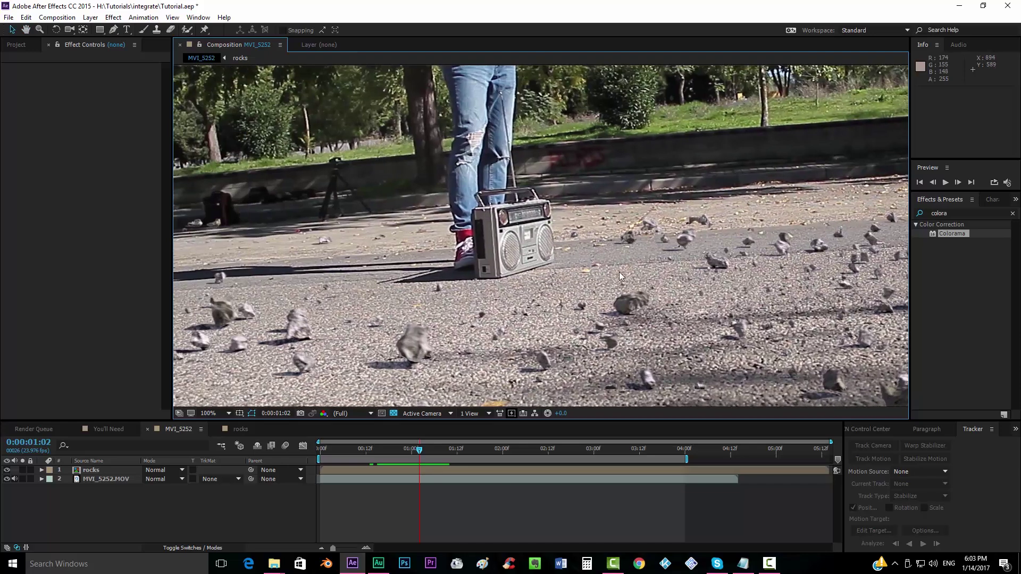
scroll(620, 272, down, 1)
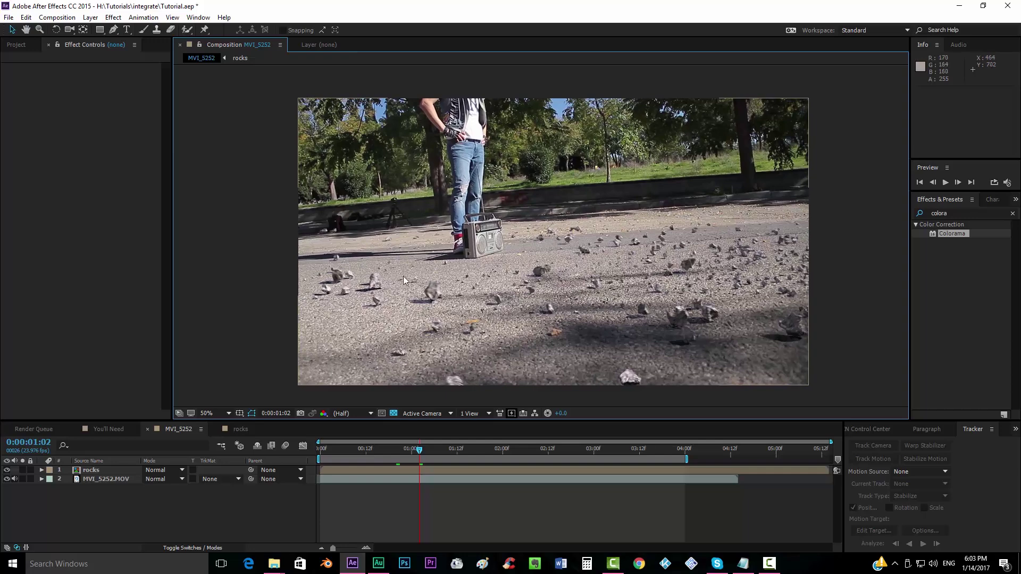
- Create a new black solid at composition size, 1920 x 1080 px, in MVI_5252
drag(958, 215, 920, 213)
click(90, 17)
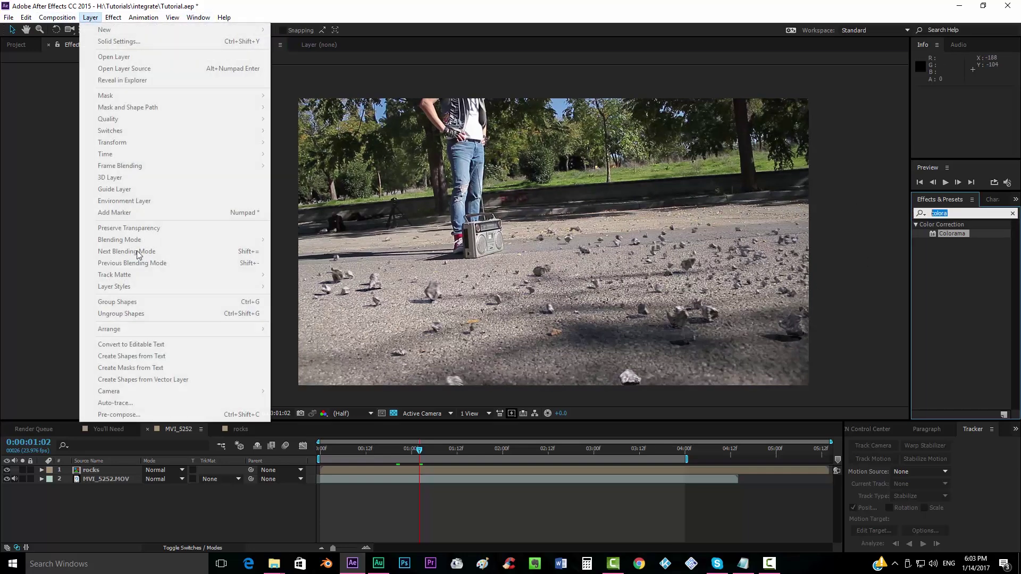
click(152, 506)
click(91, 17)
mouse_move(162, 31)
click(325, 42)
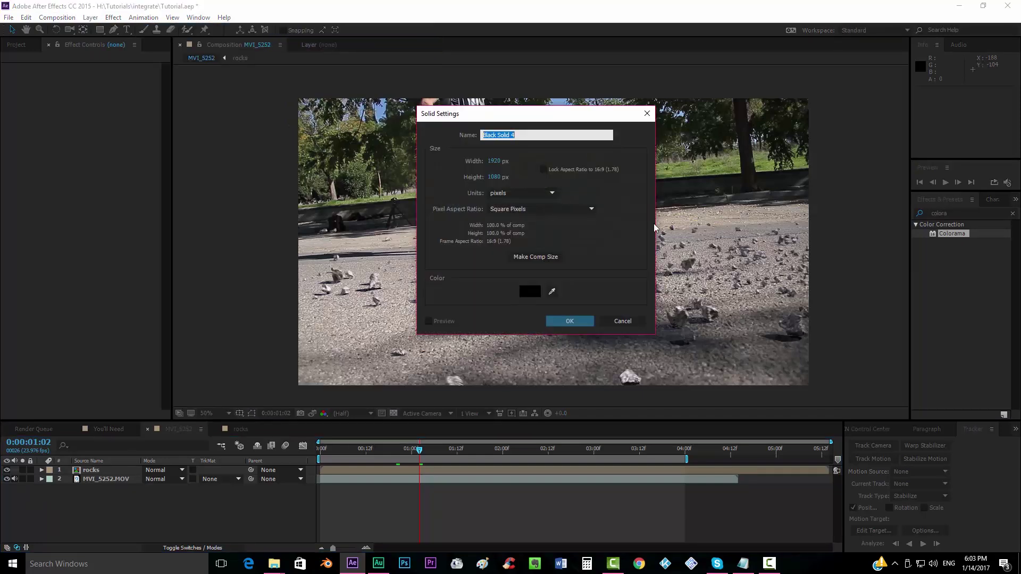
click(535, 257)
click(569, 321)
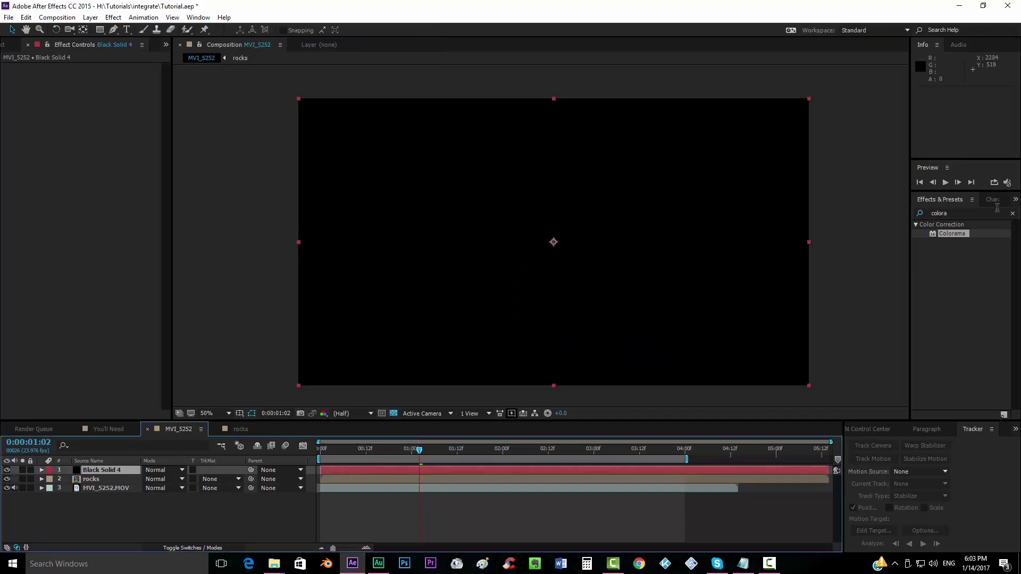
- Apply the Gradient Ramp effect to the new black solid
click(952, 213)
text(ramp)
drag(945, 234, 515, 471)
- Apply the Colorama effect to the black solid, after its Gradient Ramp
click(949, 213)
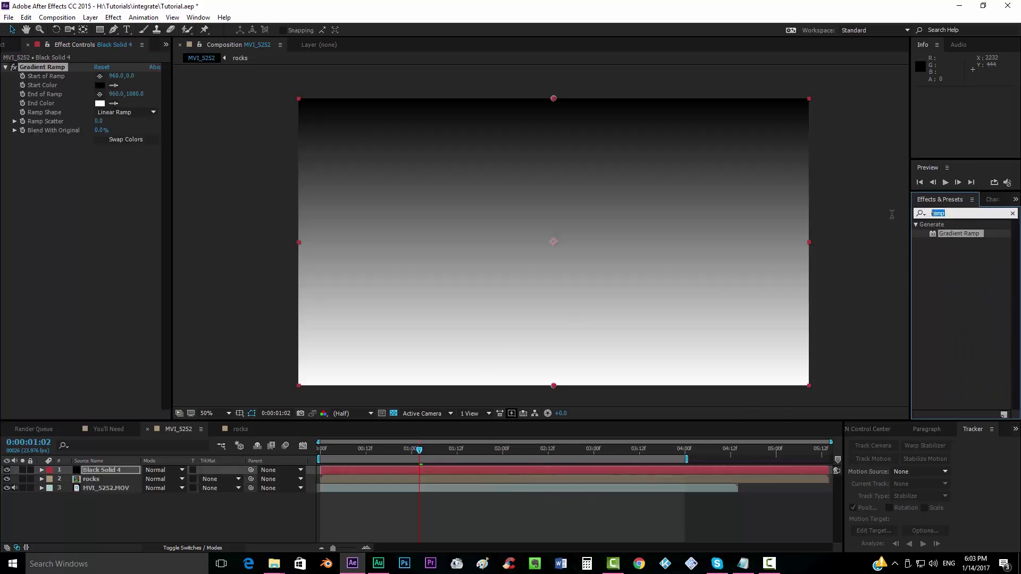
text(colora)
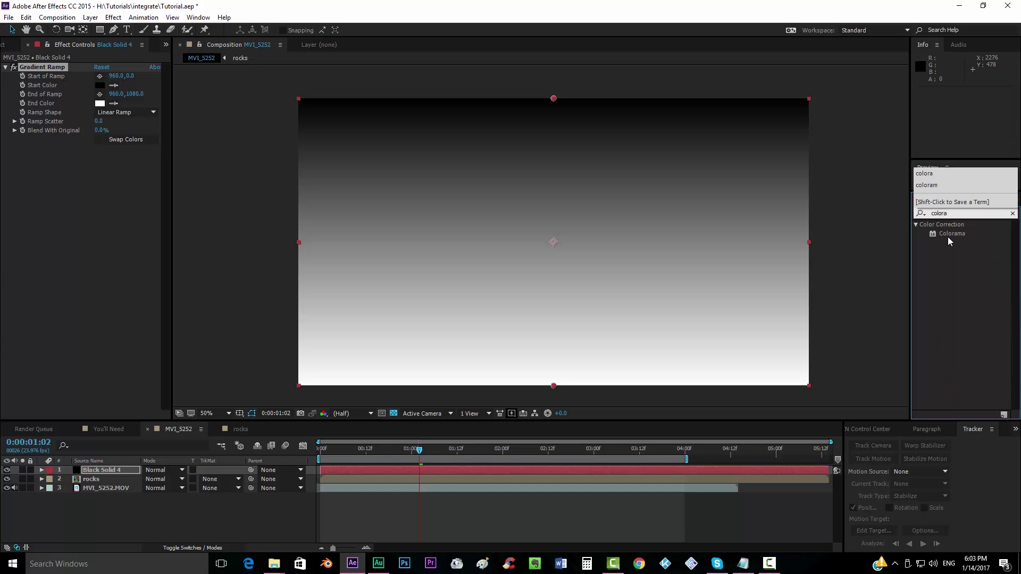
drag(947, 237, 486, 467)
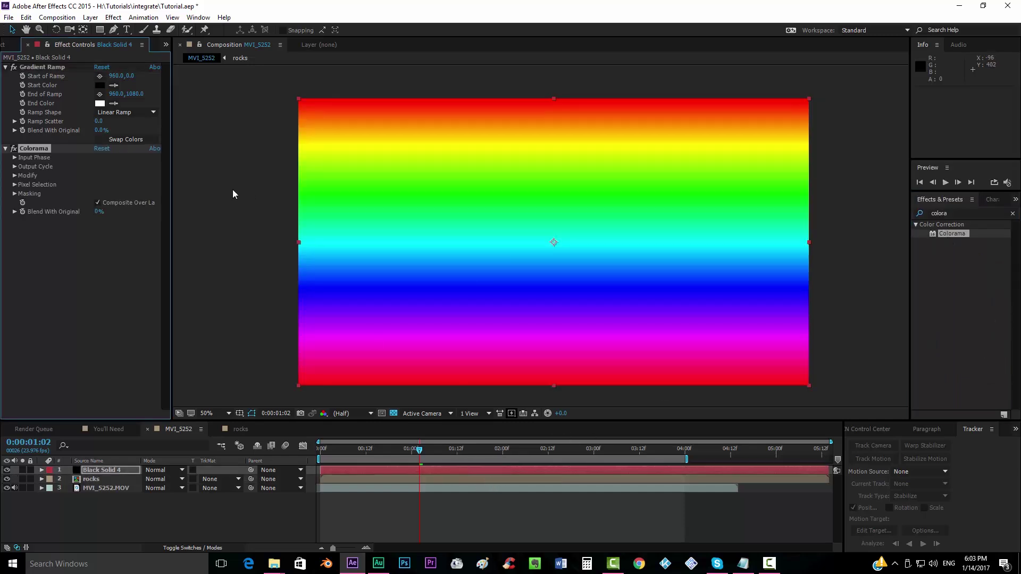
- Set Colorama's output cycle to the Ramp Grey palette and move its white colour stop to the opposite side of the wheel from black
click(15, 167)
click(107, 176)
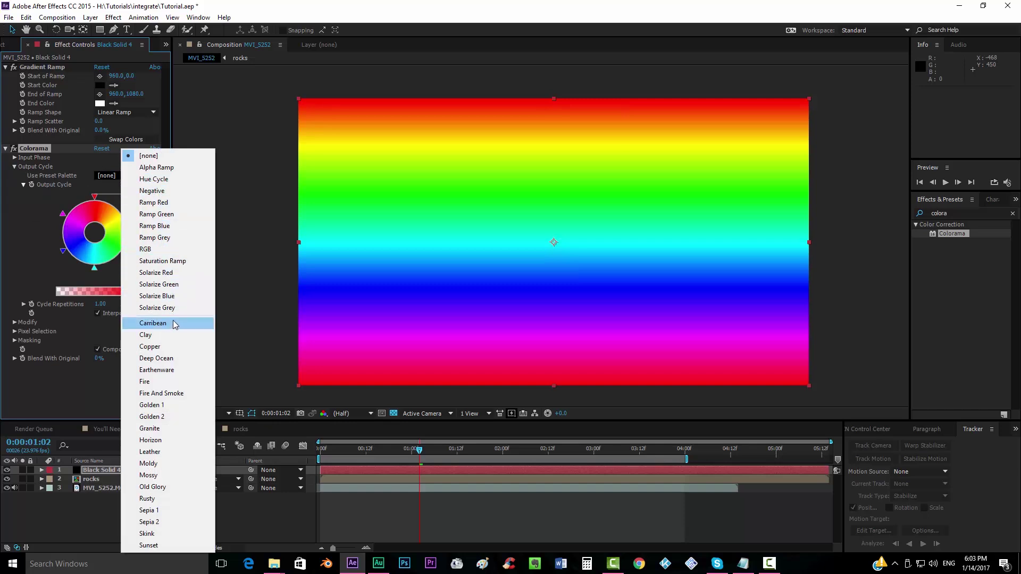
click(173, 239)
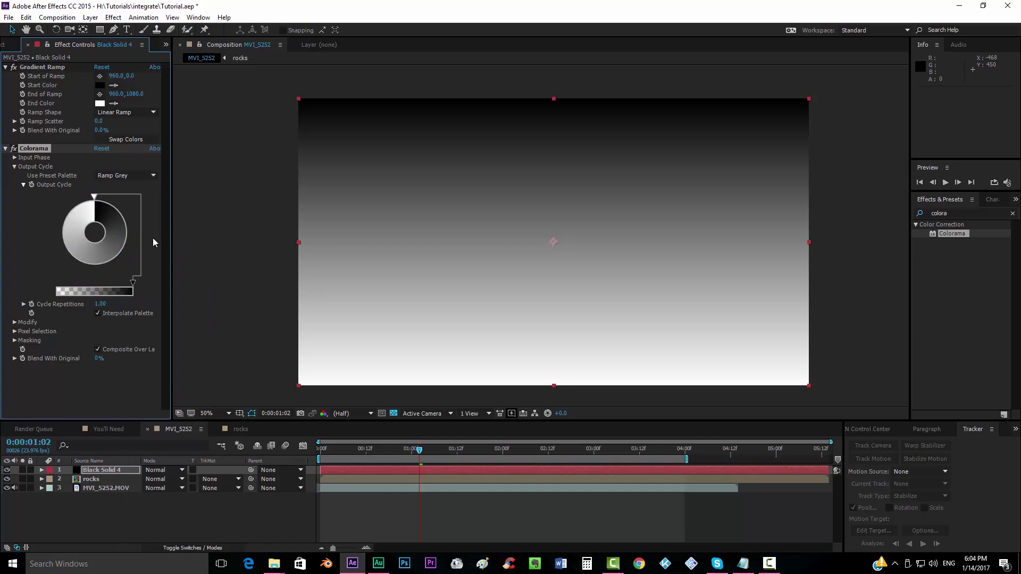
click(94, 198)
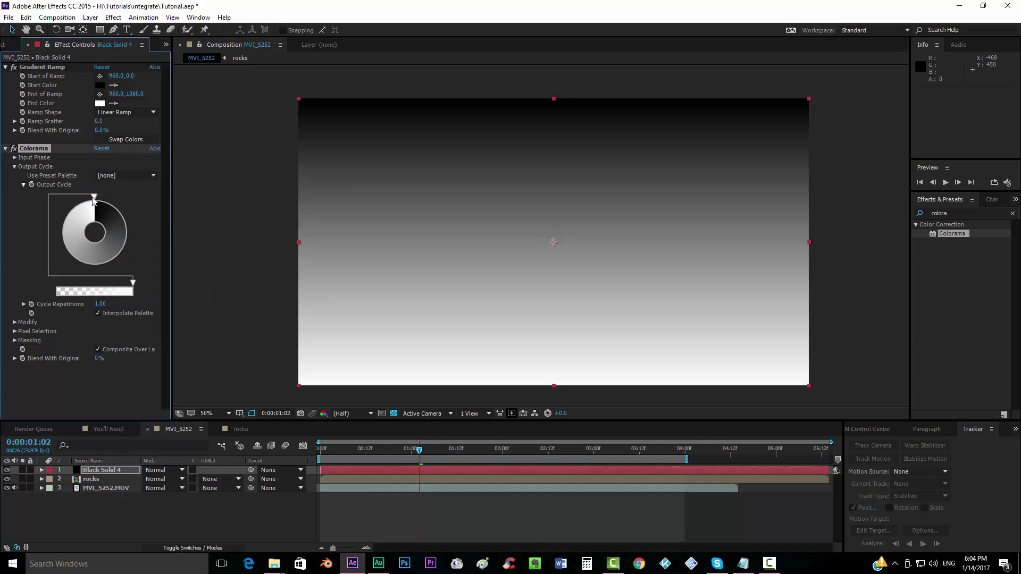
mouse_move(93, 200)
mouse_down()
mouse_move(75, 220)
mouse_move(81, 267)
mouse_move(93, 276)
mouse_up()
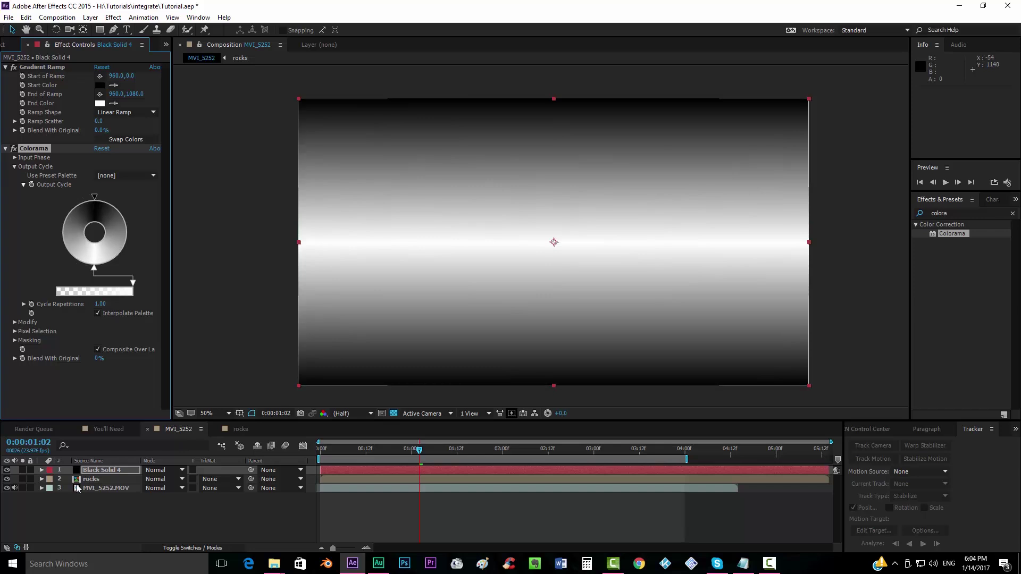
- Blend the black solid with Multiply and set its Gradient Ramp to start at 960, 306 and end at 960, 1047
click(160, 470)
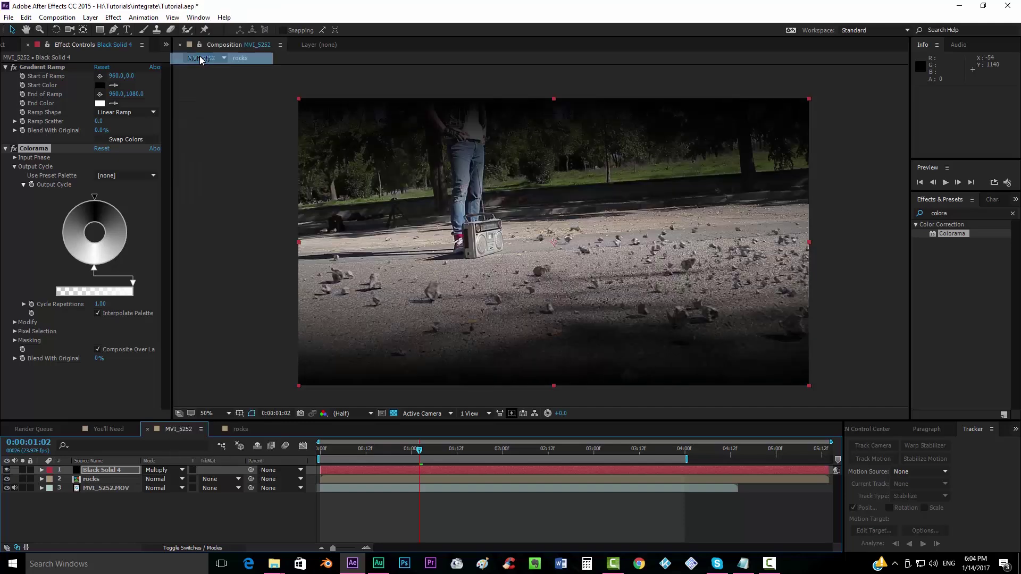
click(201, 59)
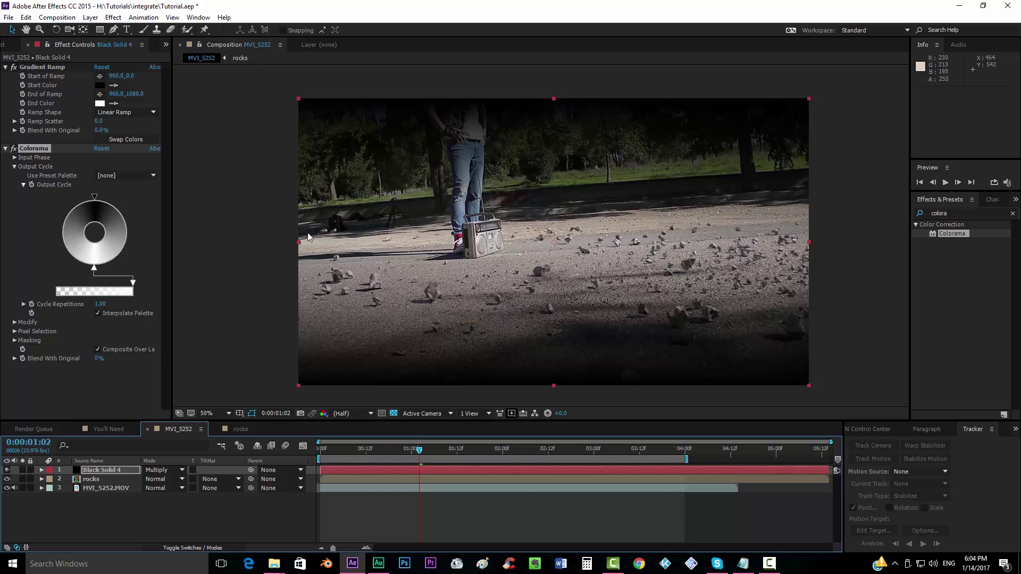
drag(129, 76, 234, 80)
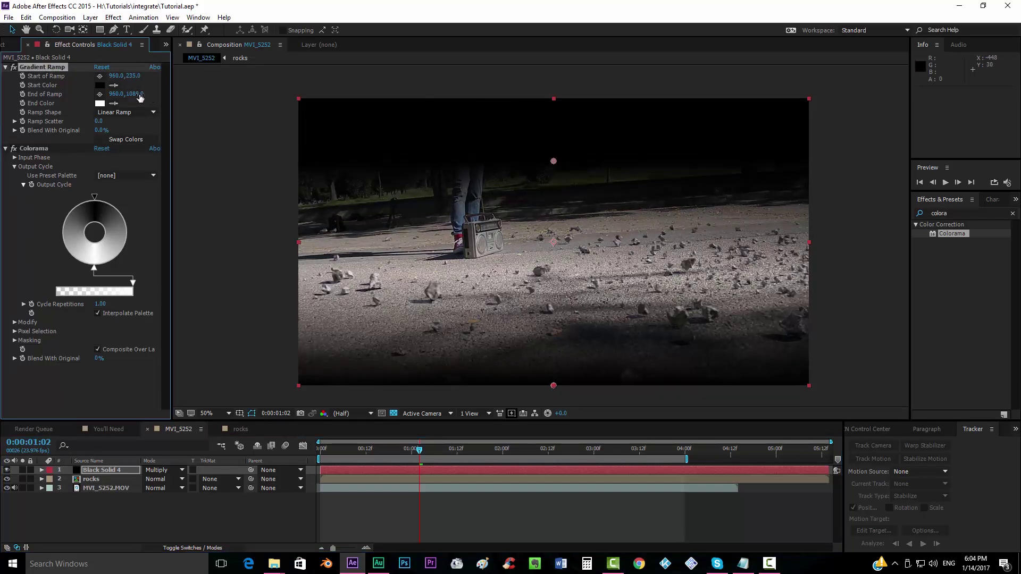
drag(136, 93, 173, 79)
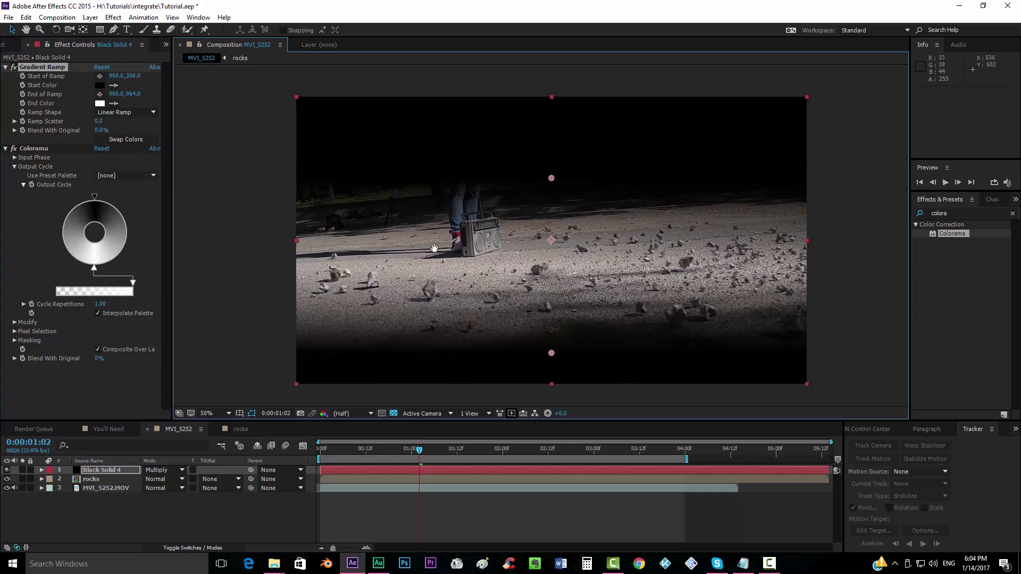
scroll(426, 243, up, 2)
scroll(384, 272, down, 2)
drag(384, 272, 387, 262)
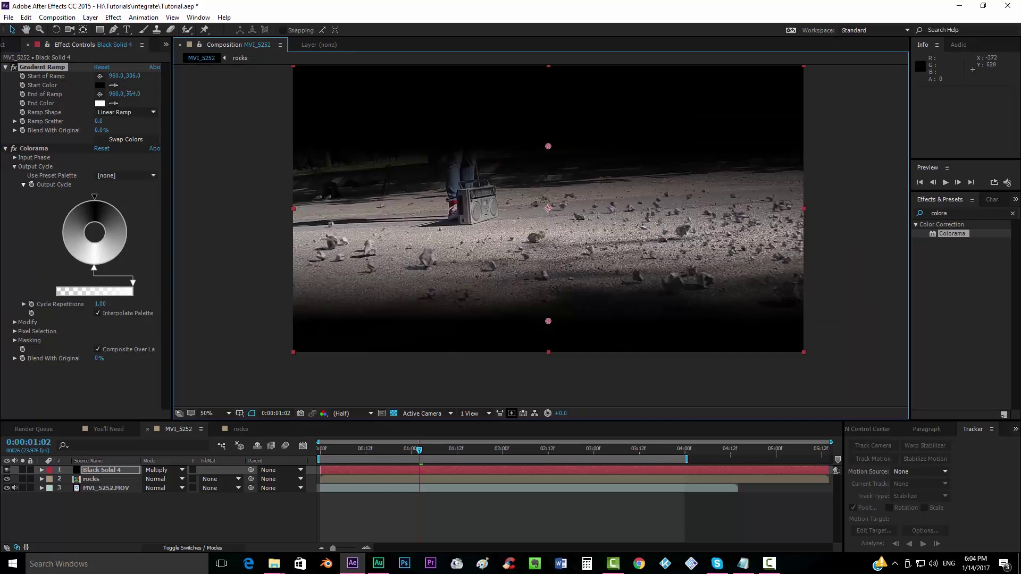
drag(128, 94, 149, 118)
drag(453, 203, 455, 223)
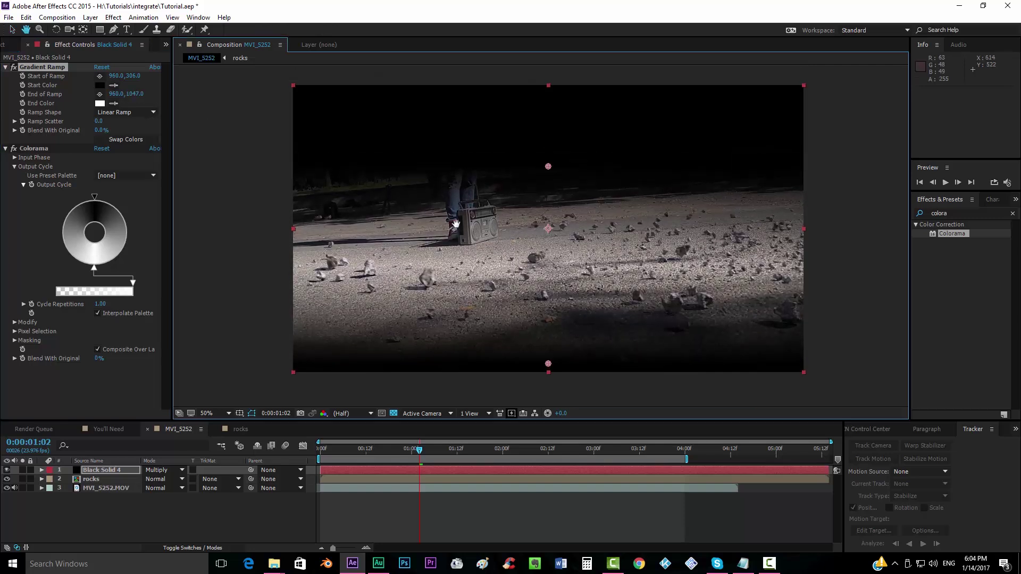
- Set the black solid's blending mode back to Normal
click(167, 475)
click(213, 12)
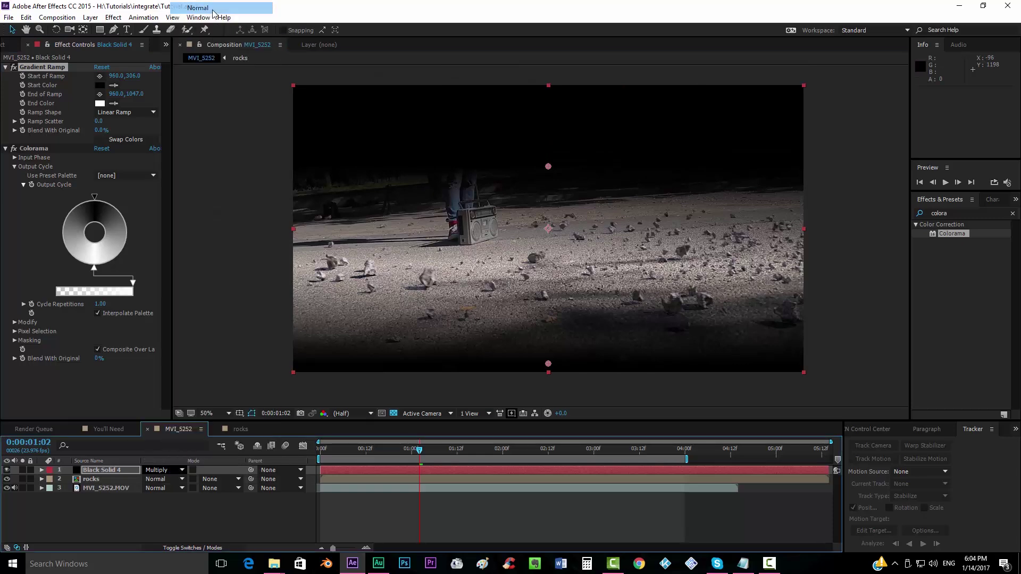
click(100, 525)
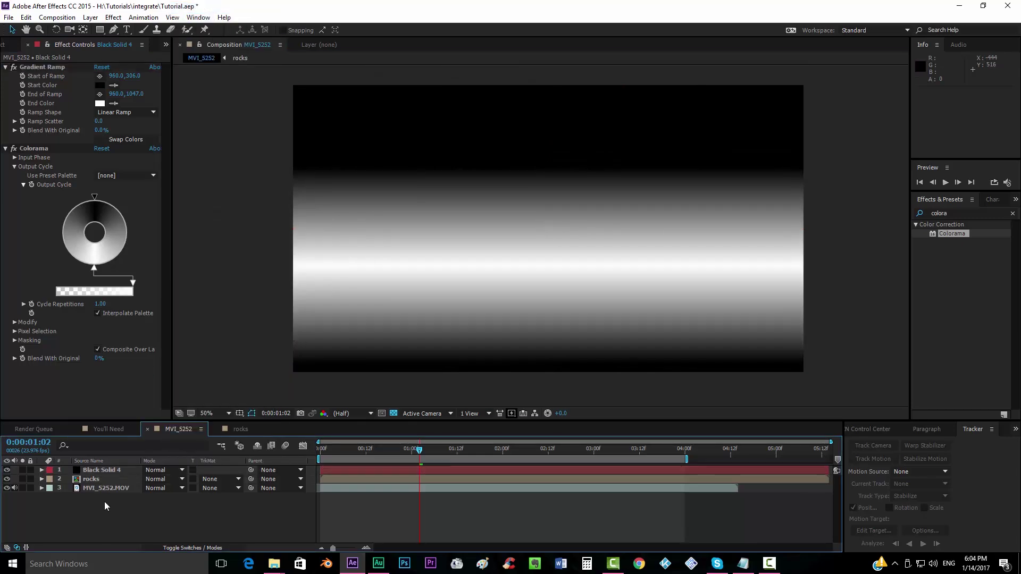
- Move the gradient solid out of MVI_5252 and onto the top of the rocks composition's layer stack
click(110, 470)
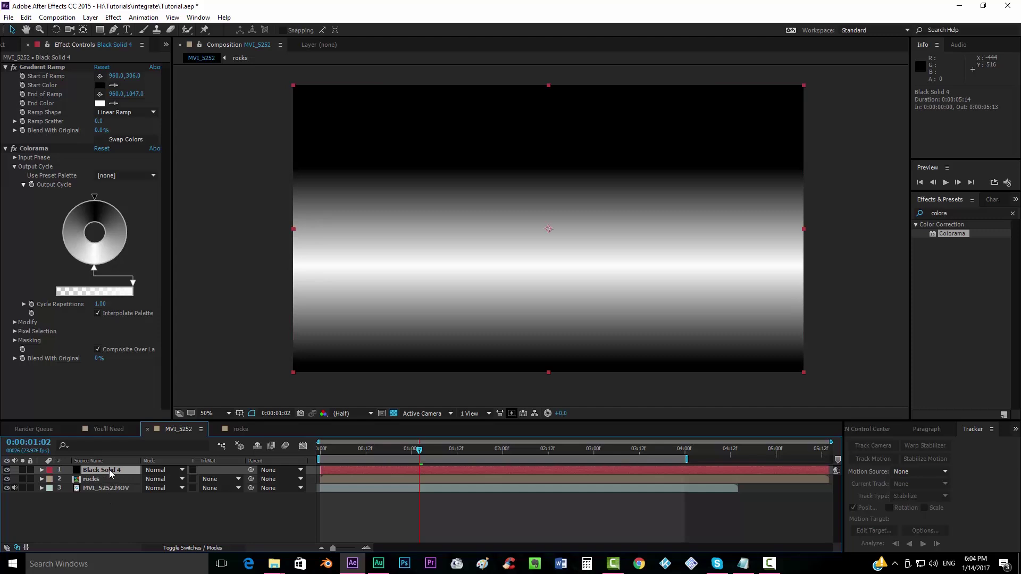
key(ctrl+x)
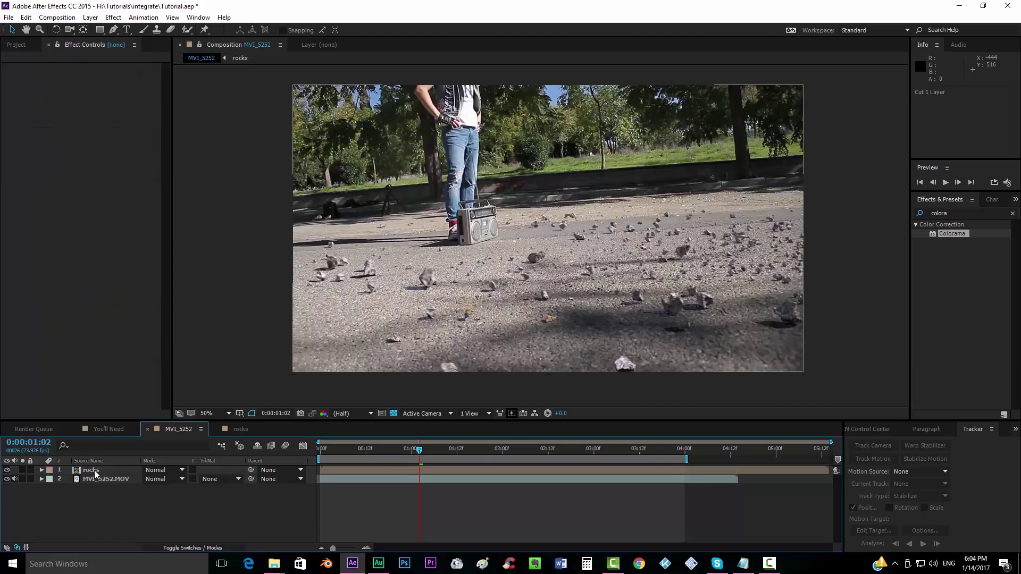
double_click(94, 472)
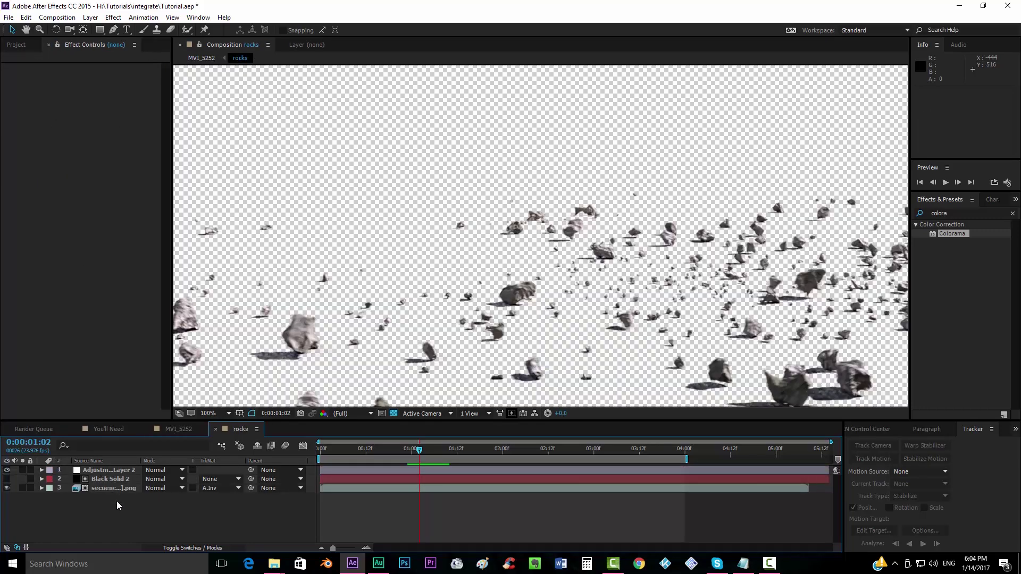
key(ctrl+v)
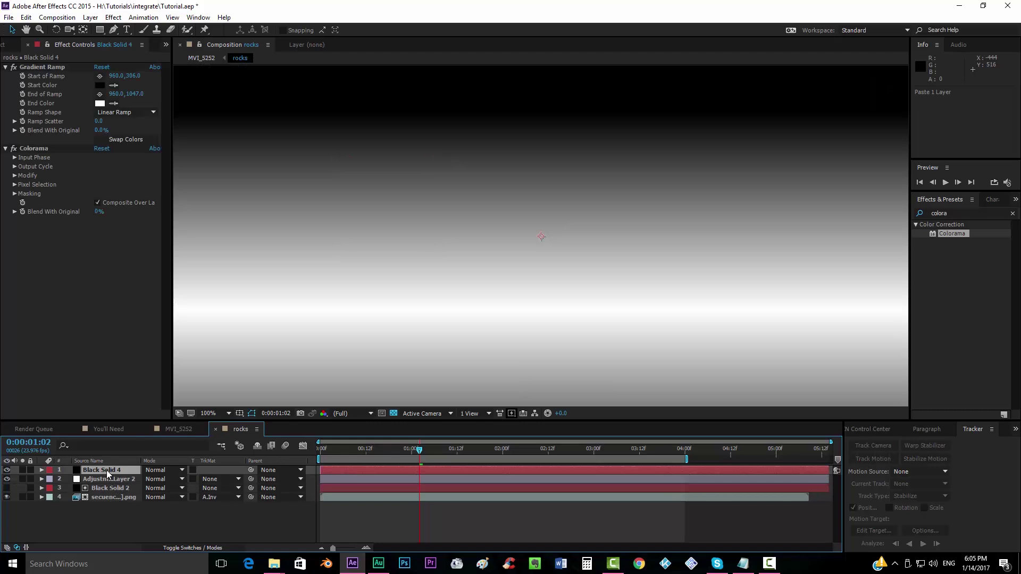
- Pre-compose the gradient solid as "depth" with all attributes moved into the new composition, and hide the depth layer
scroll(393, 272, down, 2)
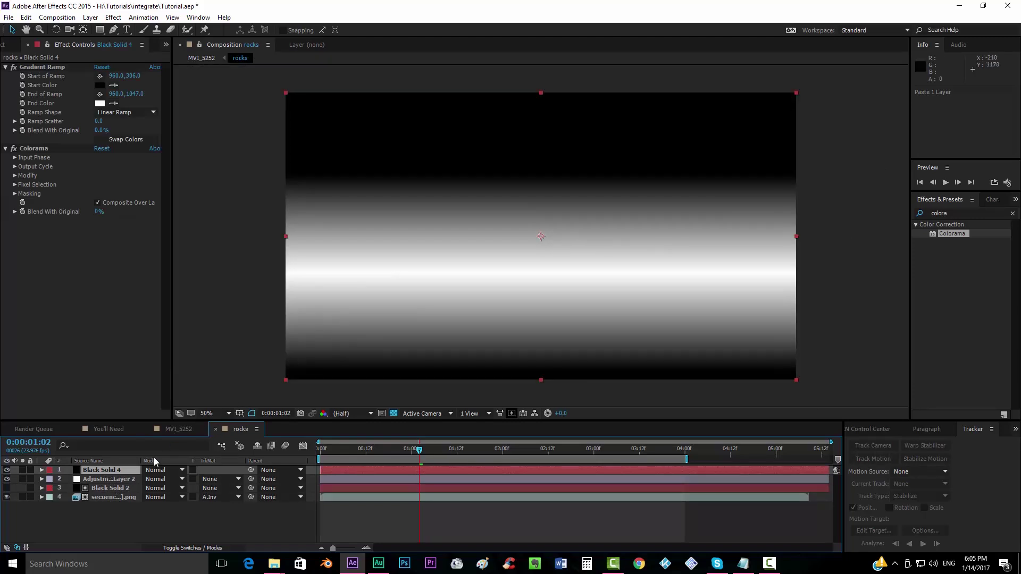
right_click(116, 471)
click(154, 373)
text(depth)
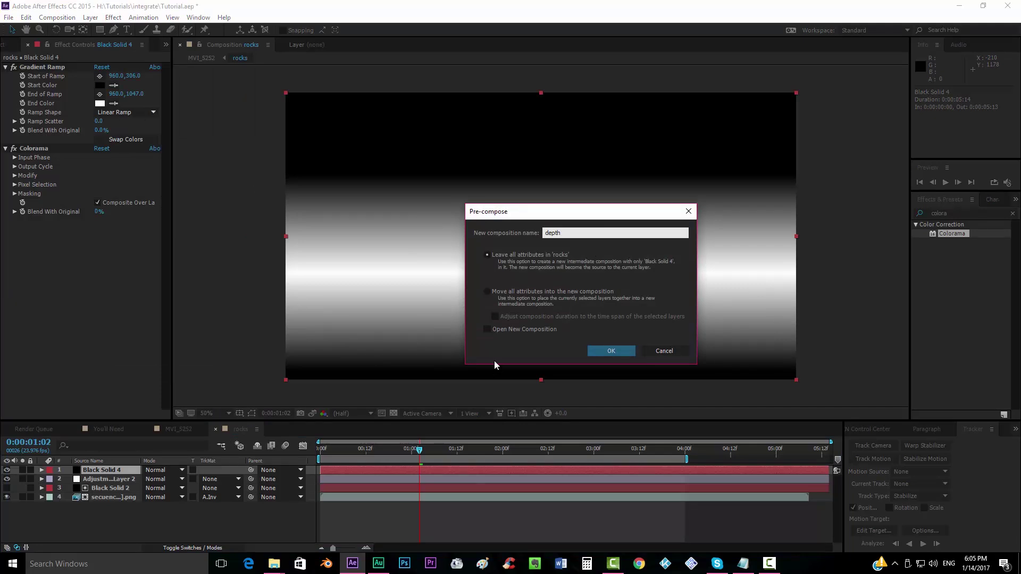
click(488, 292)
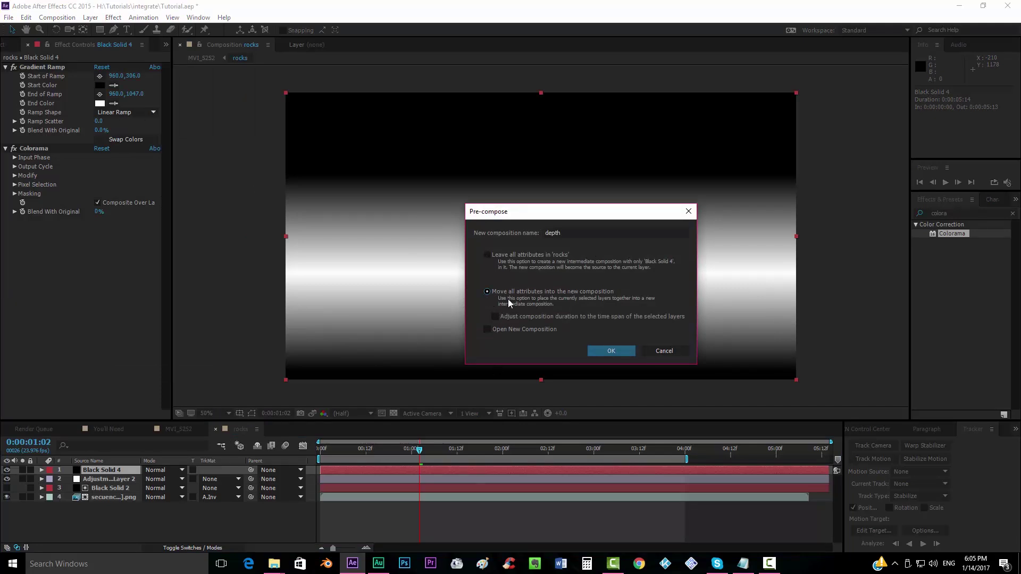
click(612, 352)
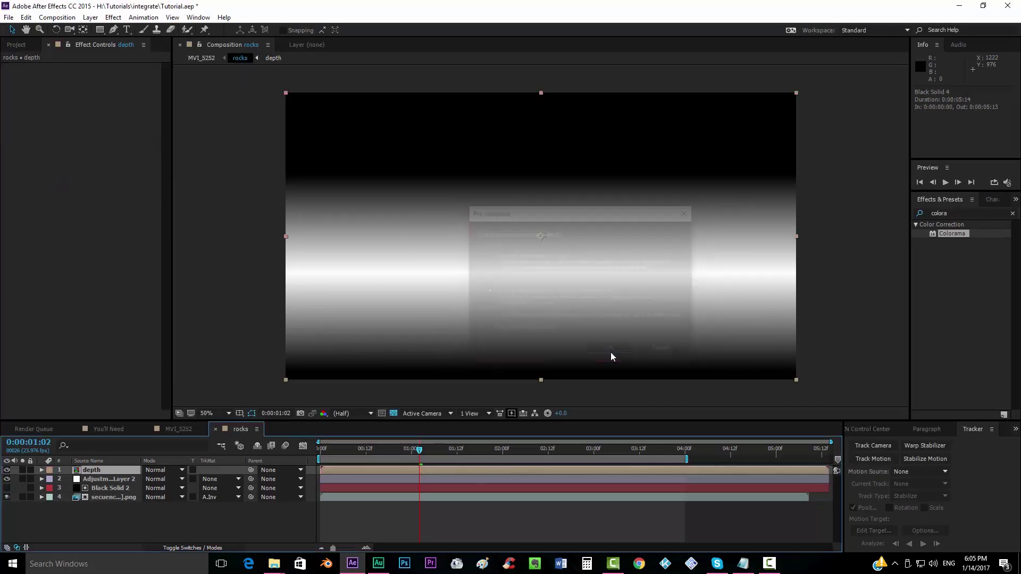
click(7, 470)
- Apply a second Camera Lens Blur effect to the secuencia PNG sequence layer in the rocks composition
drag(359, 339, 336, 313)
click(109, 498)
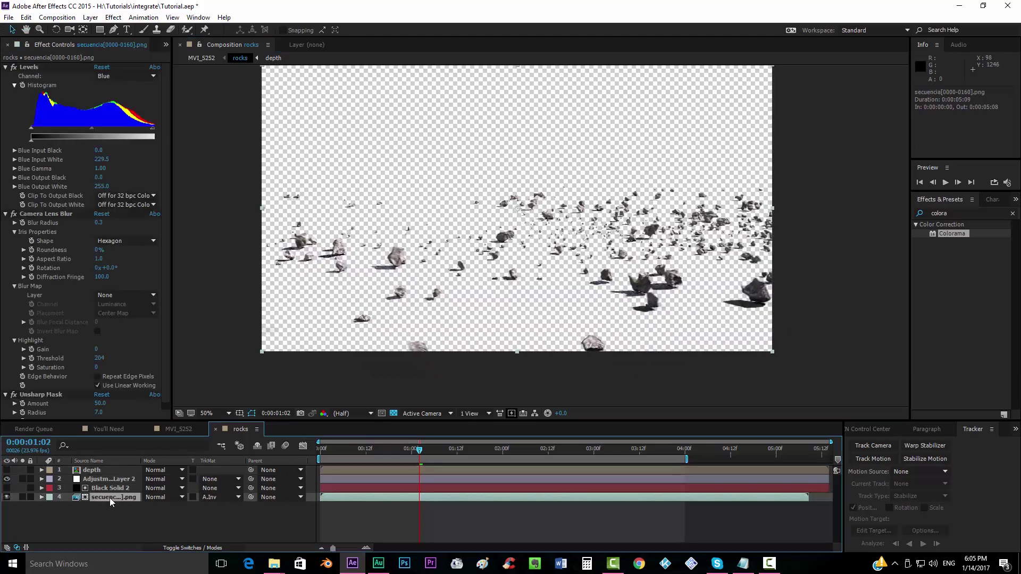
scroll(109, 256, down, 1)
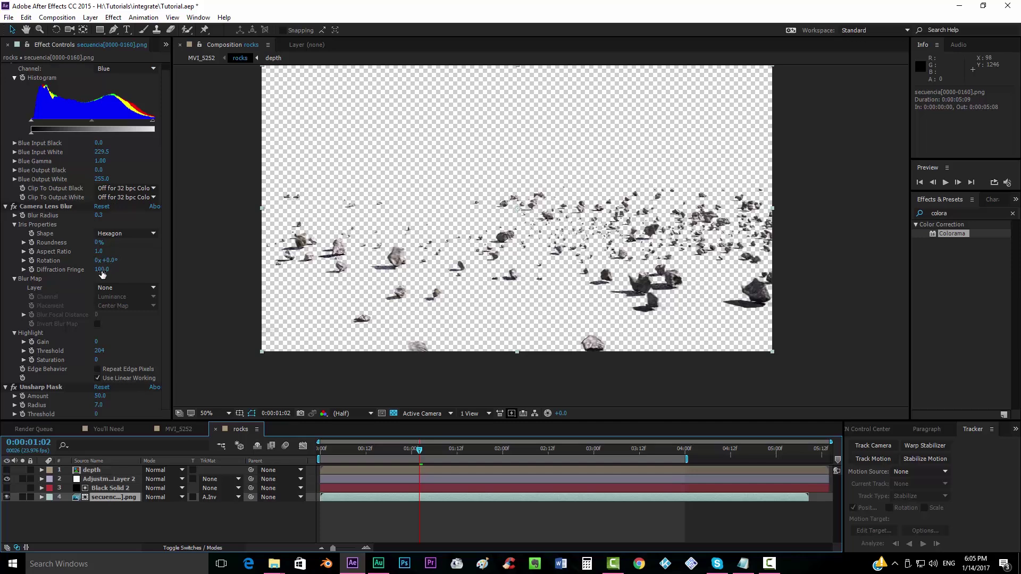
drag(963, 214, 901, 216)
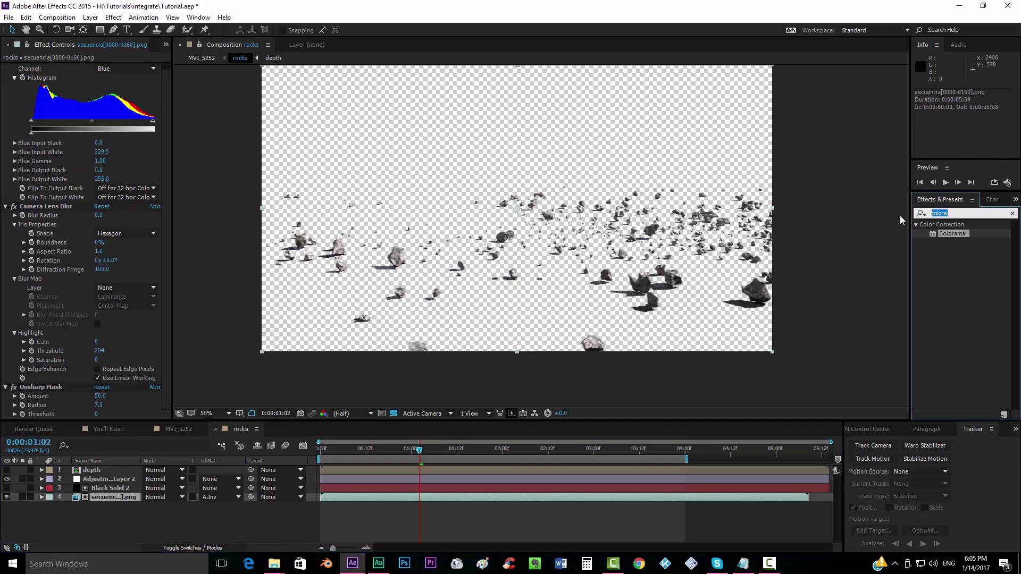
text(lens)
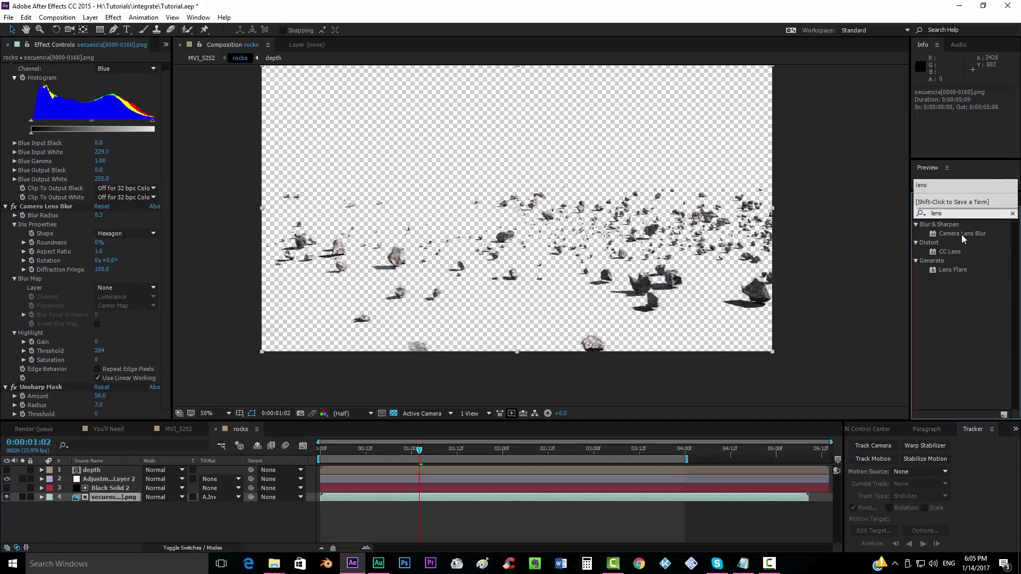
drag(965, 234, 516, 500)
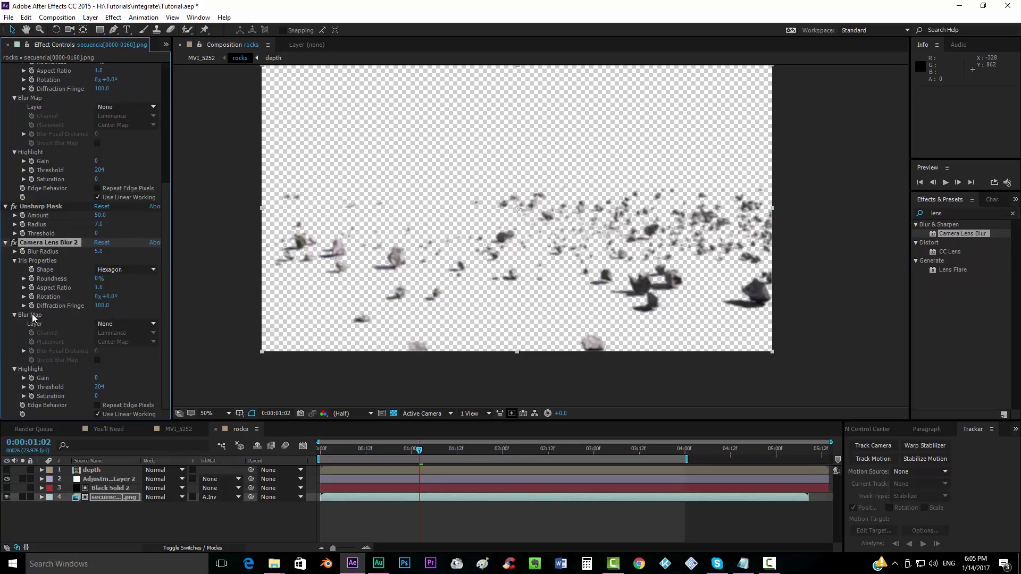
- Set the blur map layer of the second Camera Lens Blur to depth and inspect the blurred rocks up close
click(99, 323)
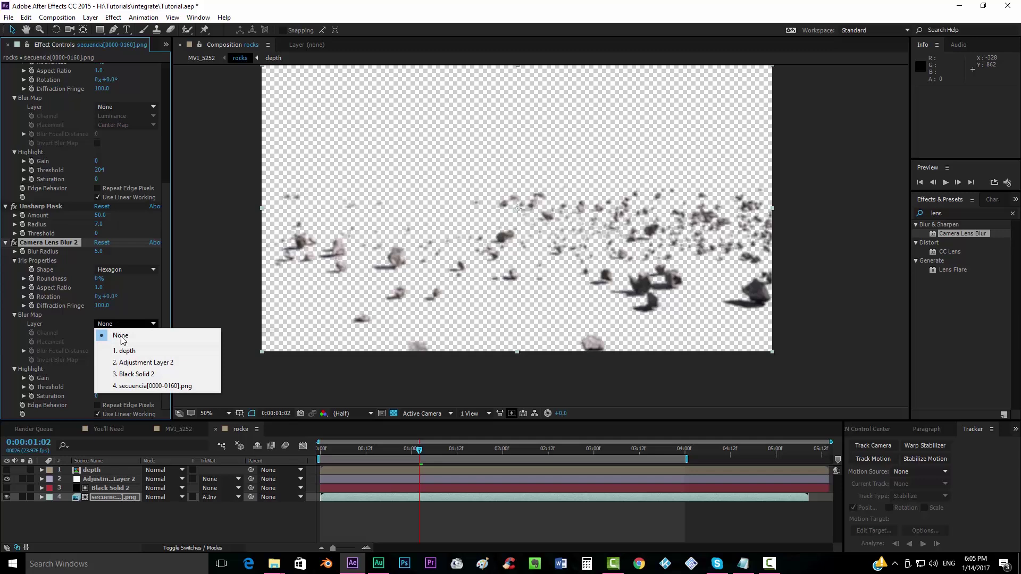
click(131, 352)
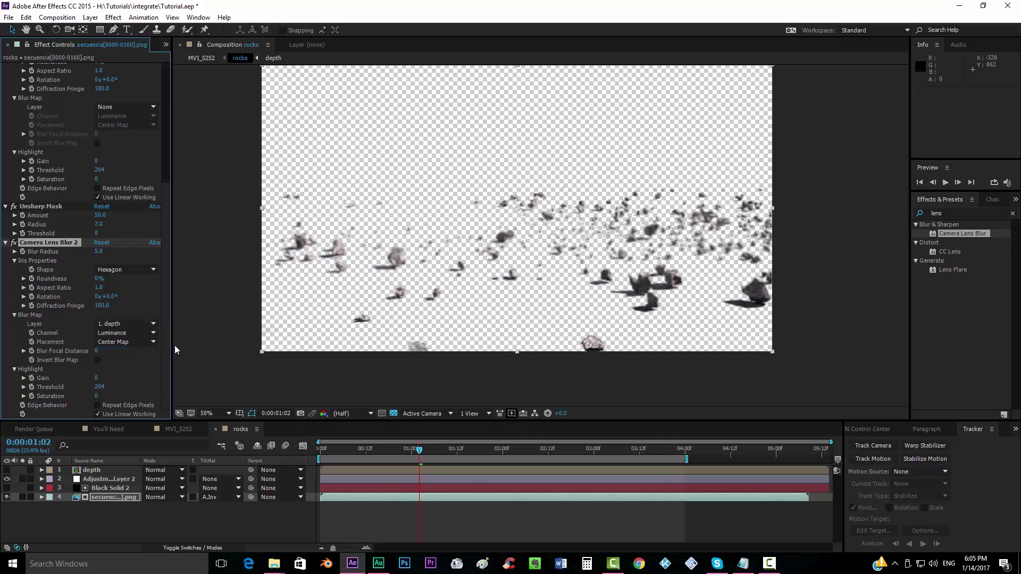
scroll(390, 300, up, 2)
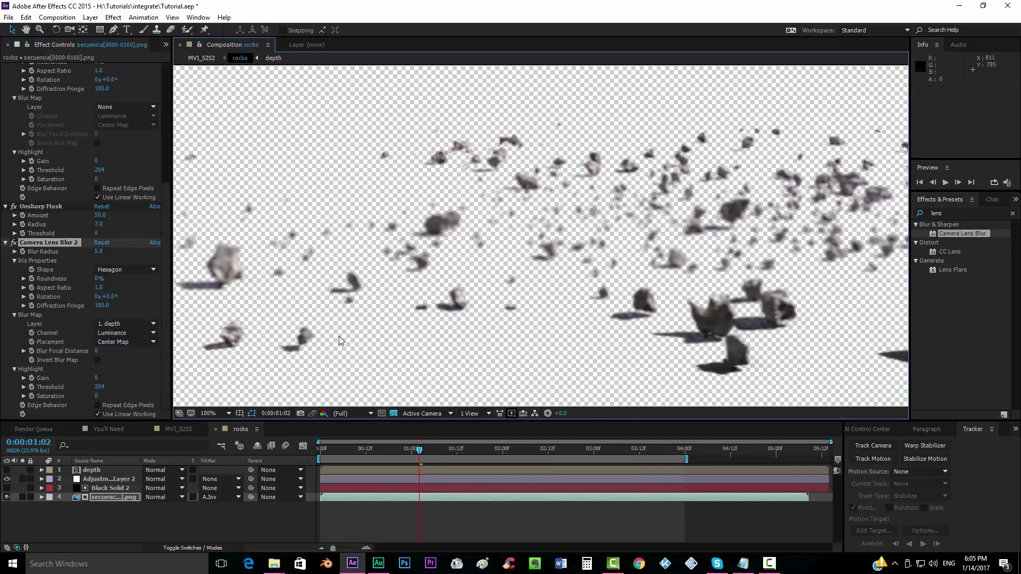
drag(585, 269, 562, 243)
- Open the depth composition and add the Invert effect after Colorama on its black solid
double_click(98, 470)
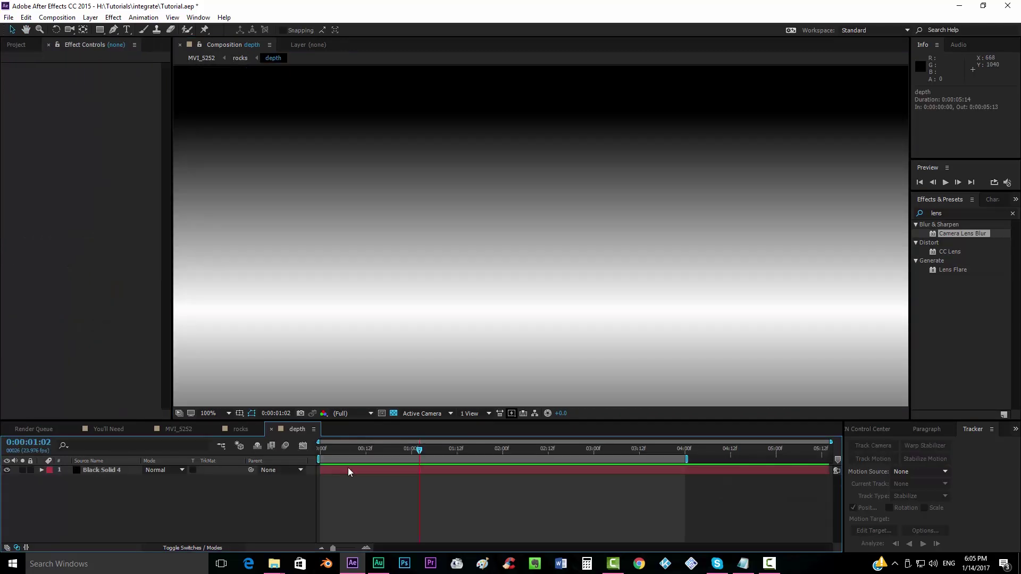
click(971, 211)
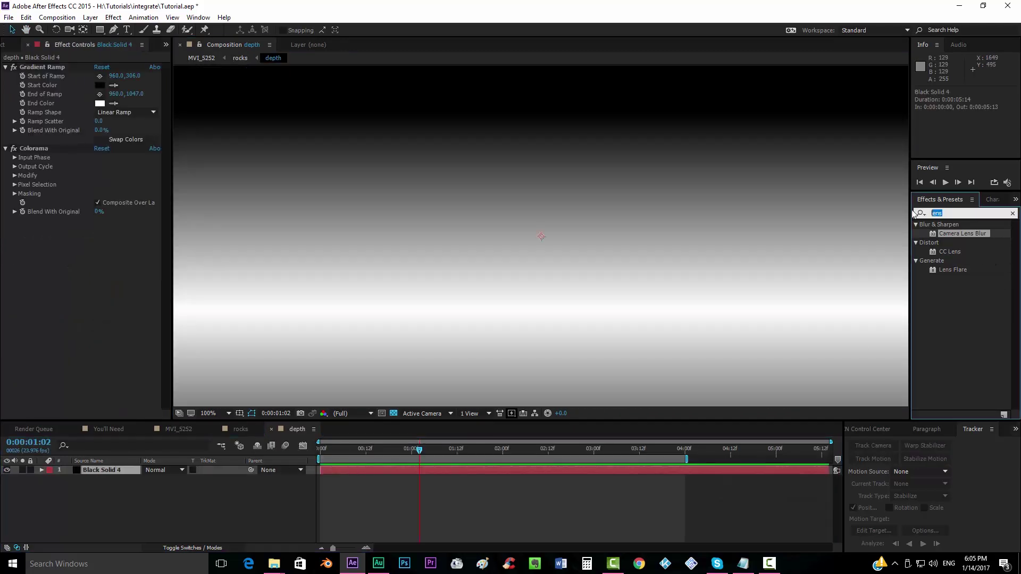
text(inv)
drag(947, 269, 103, 292)
key(comma)
key(comma)
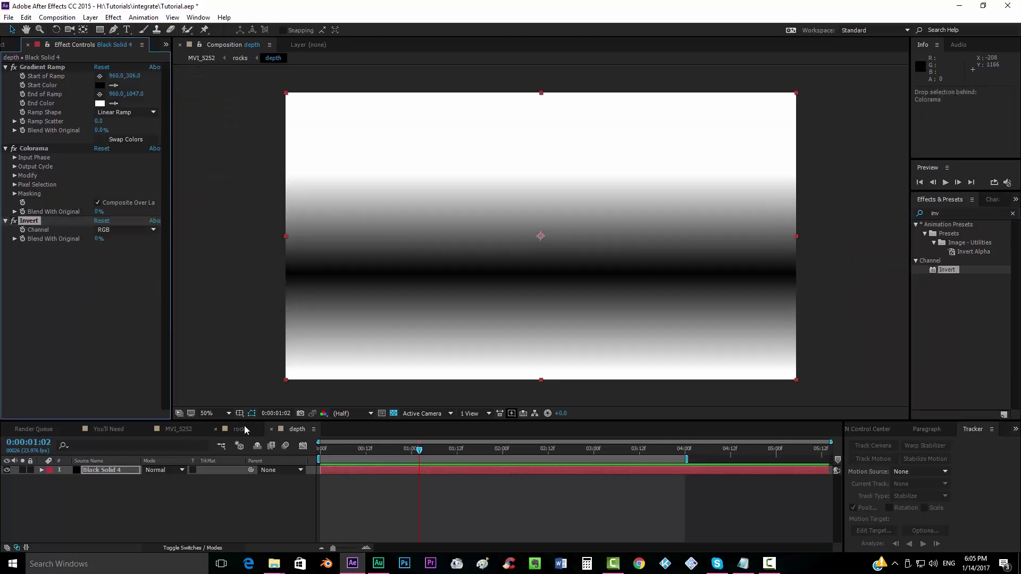
- Examine the depth-based blur on the rocks in the rocks composition and over the footage in MVI_5252
click(244, 430)
key(space)
drag(506, 275, 541, 171)
key(space)
drag(539, 261, 534, 306)
key(space)
drag(478, 224, 502, 260)
click(180, 428)
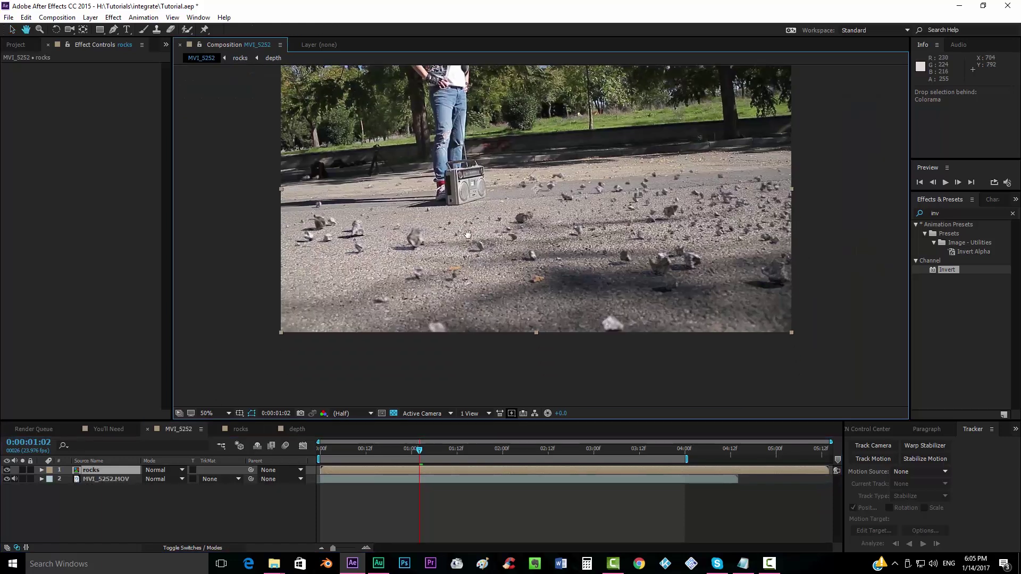
- Examine the depth-based blur on the foreground rocks and the rocks near the radio in the MVI_5252 composition
scroll(468, 219, up, 2)
drag(468, 219, 560, 298)
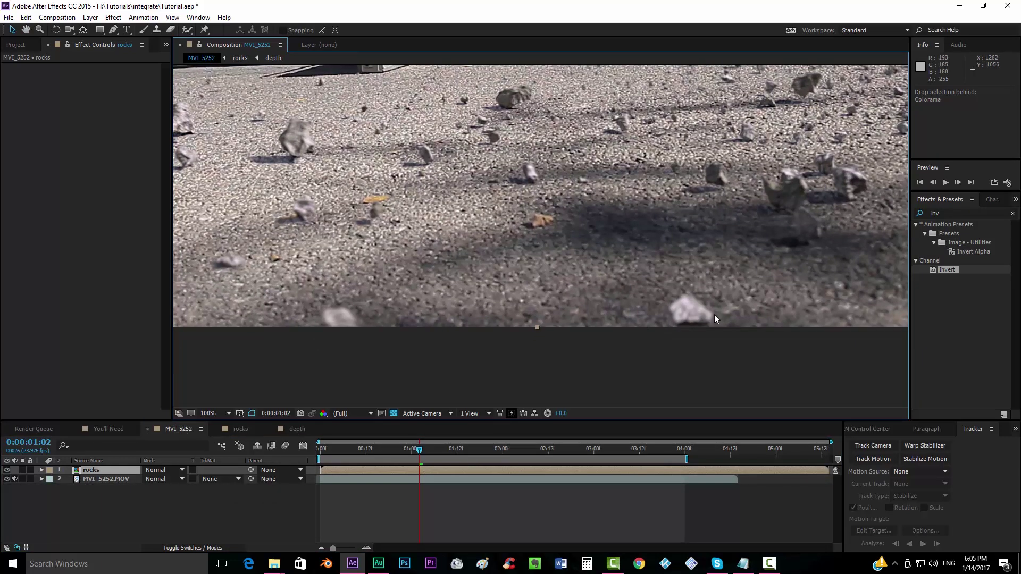
scroll(585, 307, up, 1)
scroll(532, 295, down, 1)
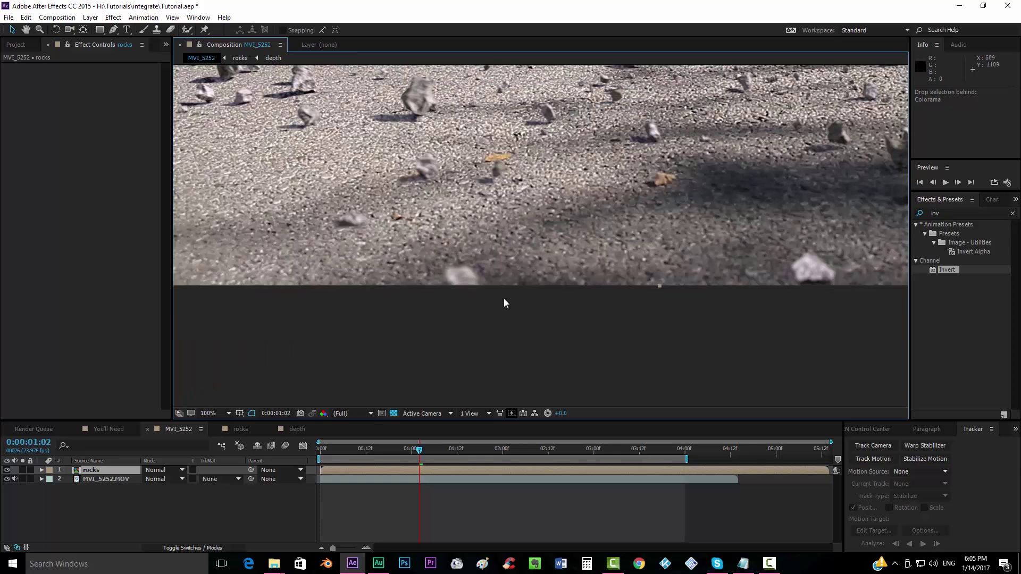
drag(657, 300, 581, 300)
scroll(611, 305, up, 1)
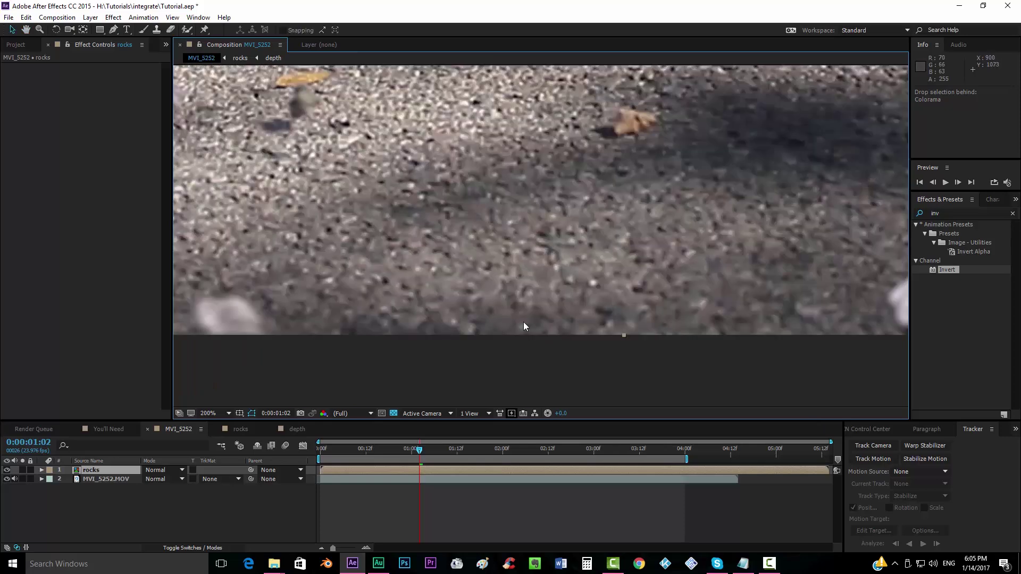
scroll(577, 316, up, 8)
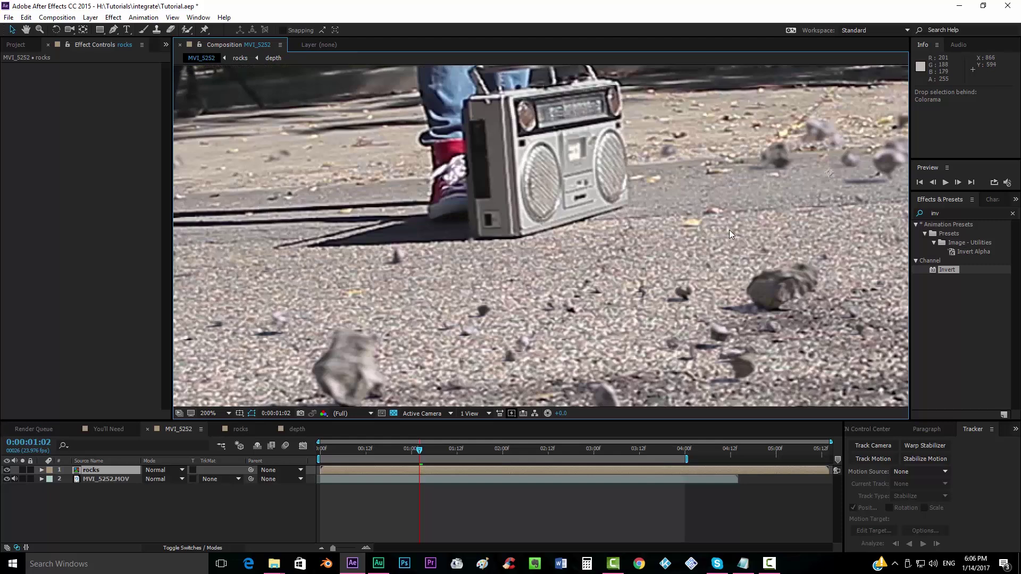
drag(846, 227, 458, 245)
scroll(347, 224, down, 1)
scroll(535, 225, up, 1)
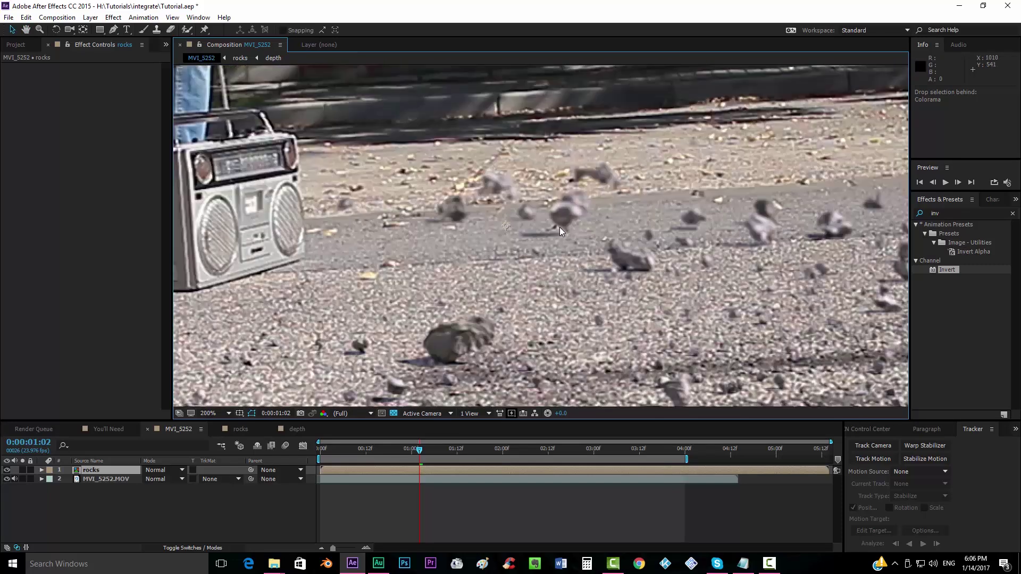
- Set the depth solid's Gradient Ramp start to 960, 112 and check the blur in the MVI_5252 and rocks compositions
click(295, 430)
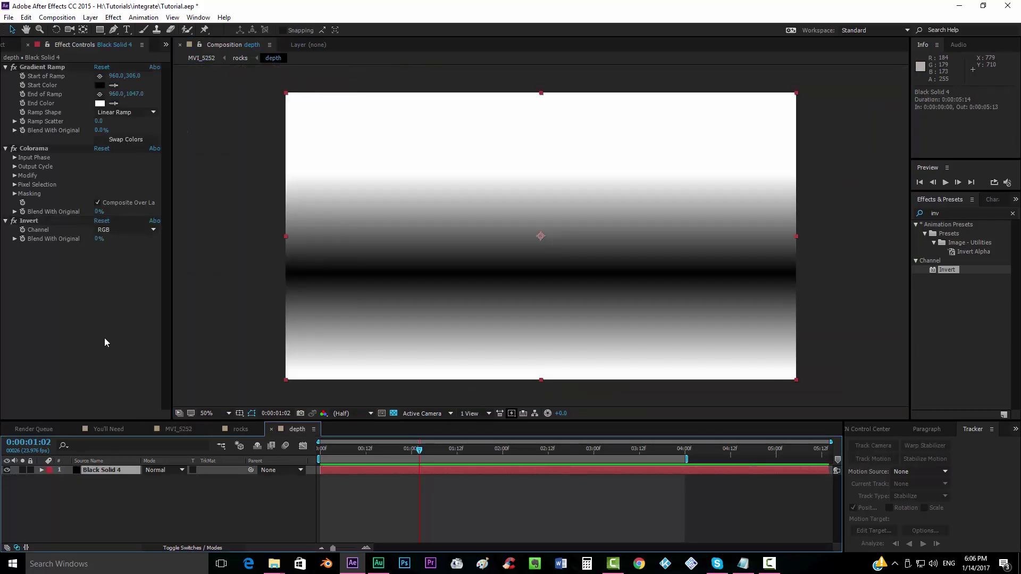
click(44, 64)
drag(132, 76, 29, 76)
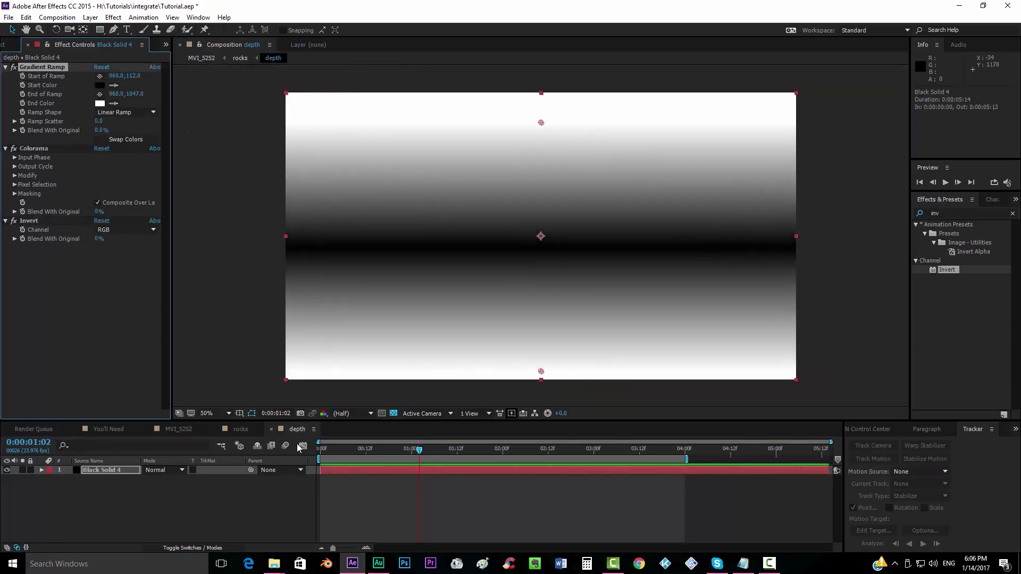
click(206, 430)
drag(365, 276, 617, 121)
scroll(525, 237, down, 1)
drag(510, 212, 452, 141)
click(228, 429)
drag(496, 272, 532, 157)
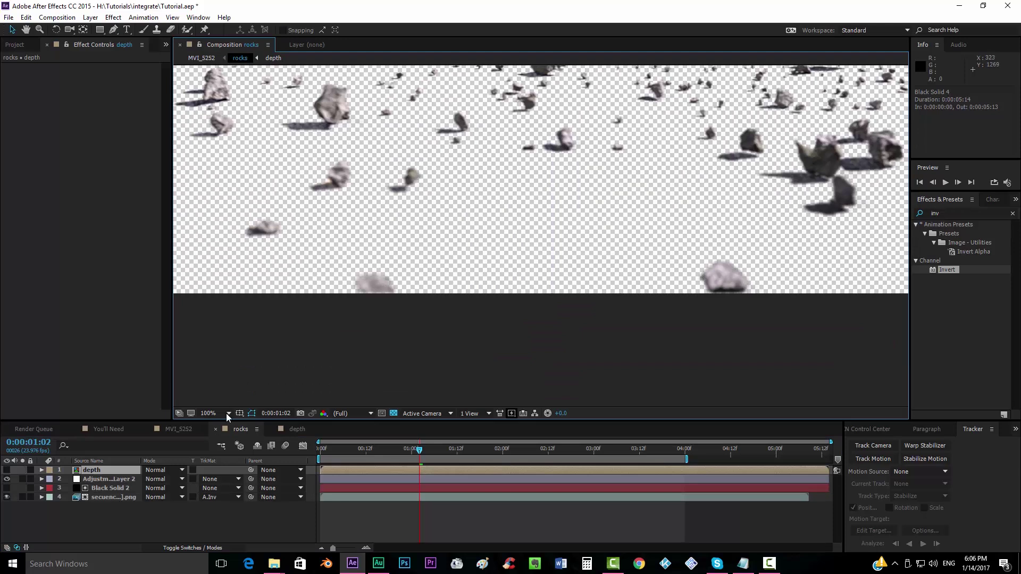
- Try a blur radius of 3.0 for the second Camera Lens Blur on the secuencia layer and check it over the footage
click(109, 479)
click(108, 497)
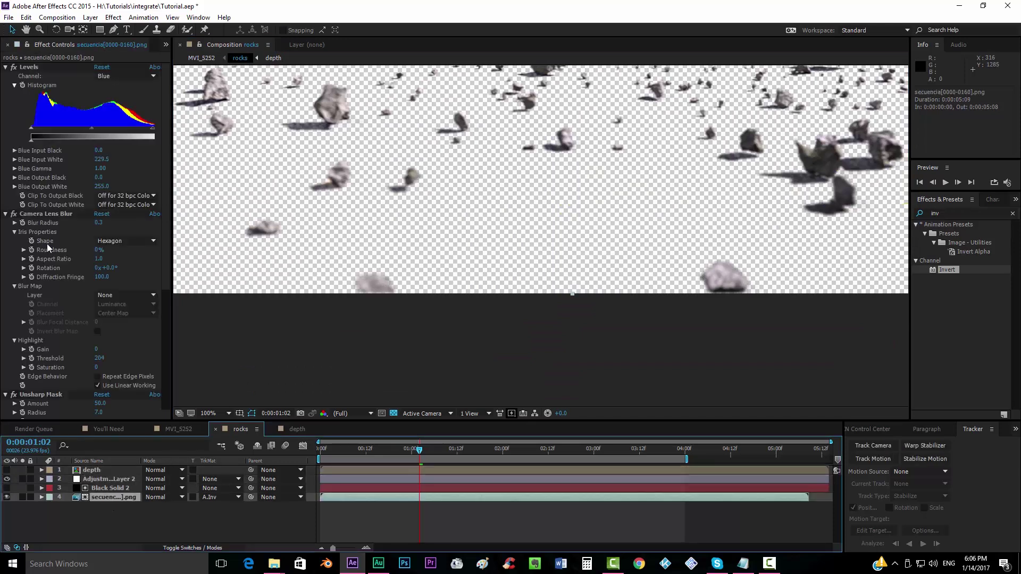
scroll(53, 266, down, 10)
click(98, 251)
text(30)
key(Return)
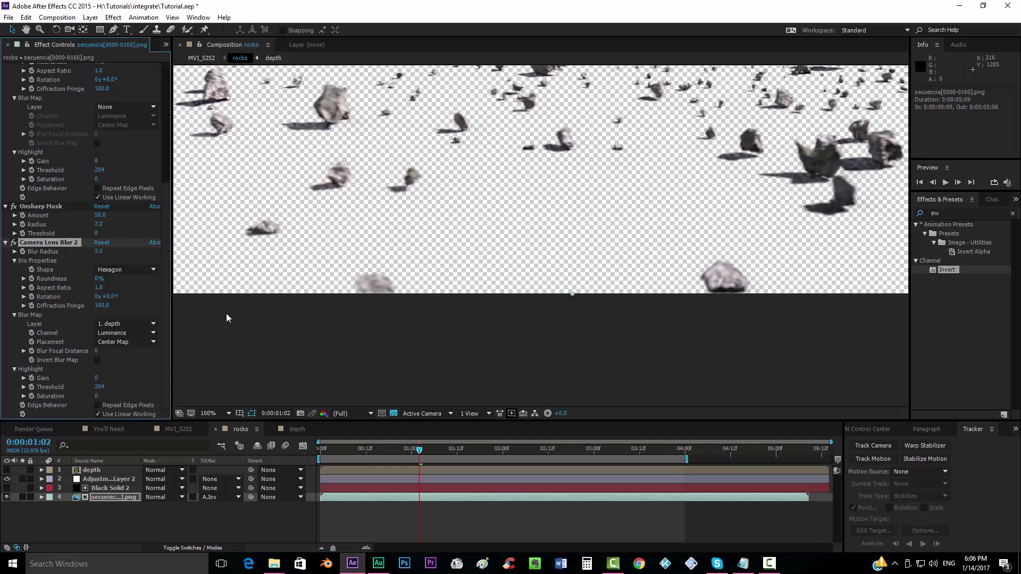
click(174, 427)
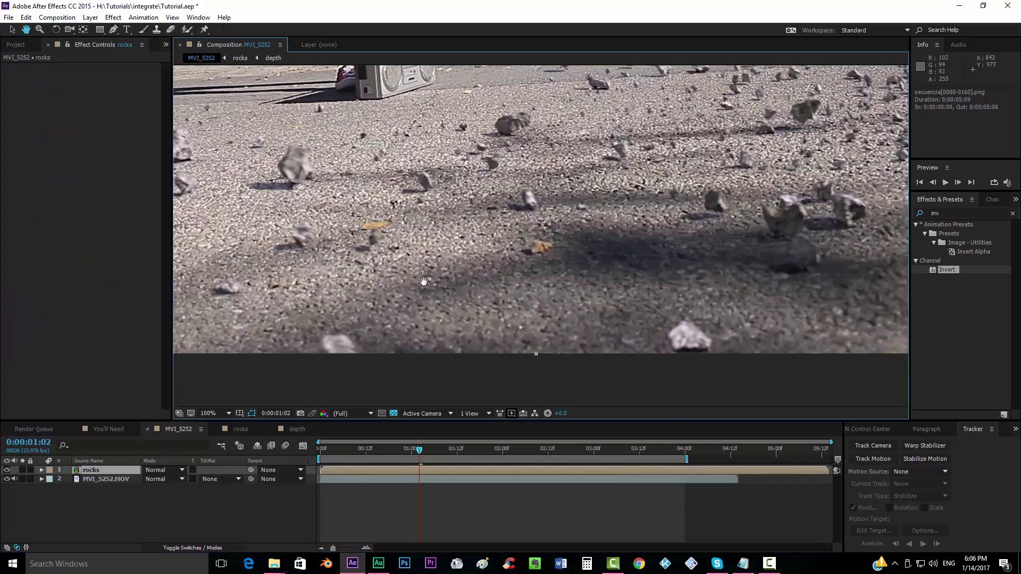
- Undo the last blur radius change and fit the whole MVI_5252 composition in the viewer
key(ctrl+z)
scroll(448, 305, down, 2)
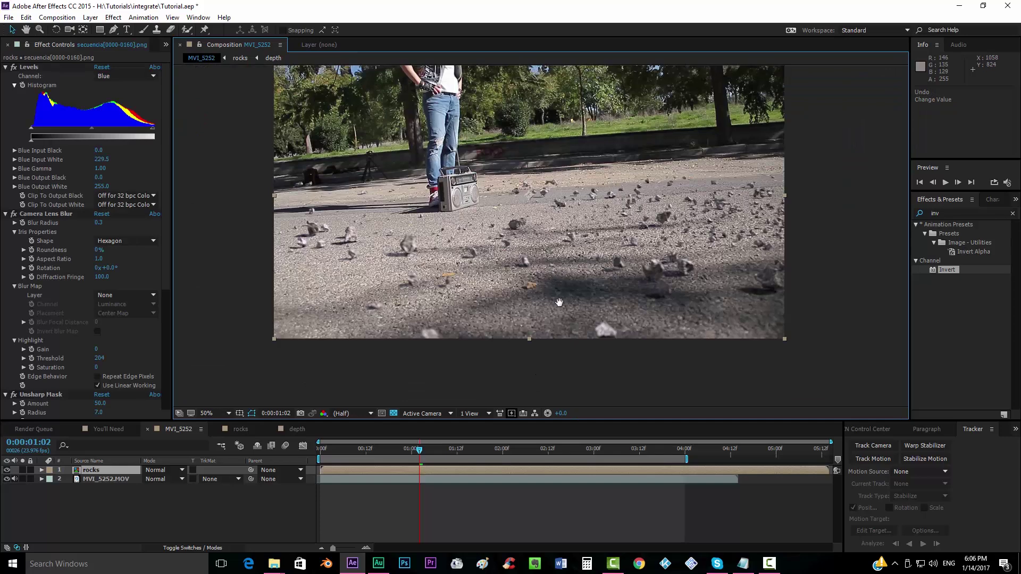
click(212, 415)
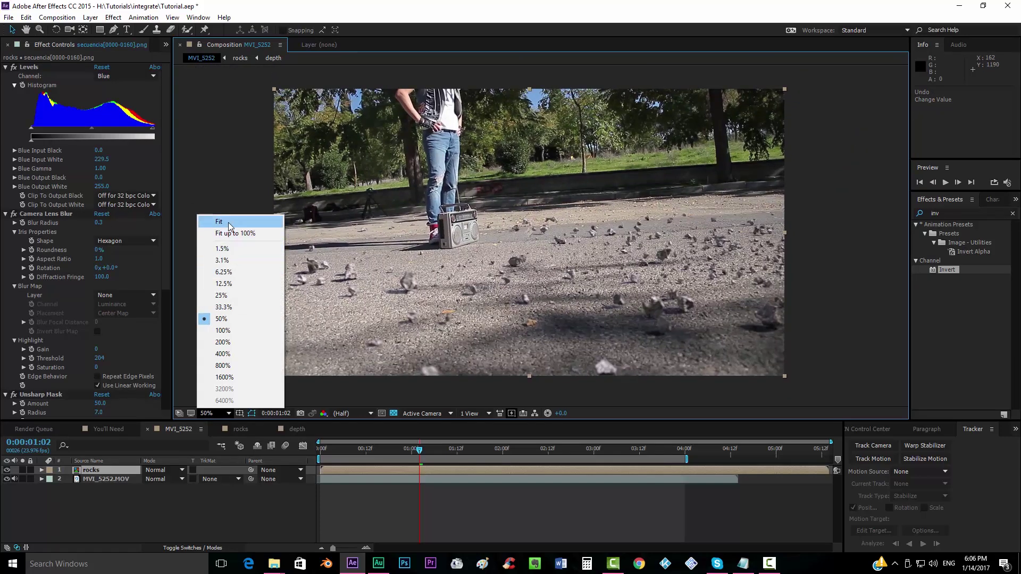
click(248, 220)
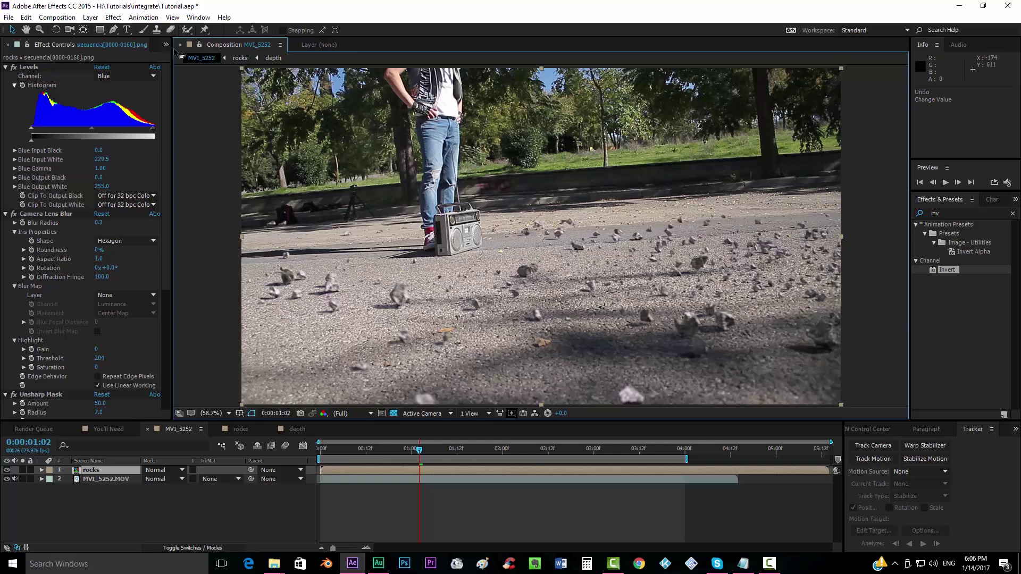
- Add a new adjustment layer above the rocks in MVI_5252 and apply the Tint effect to it
click(91, 18)
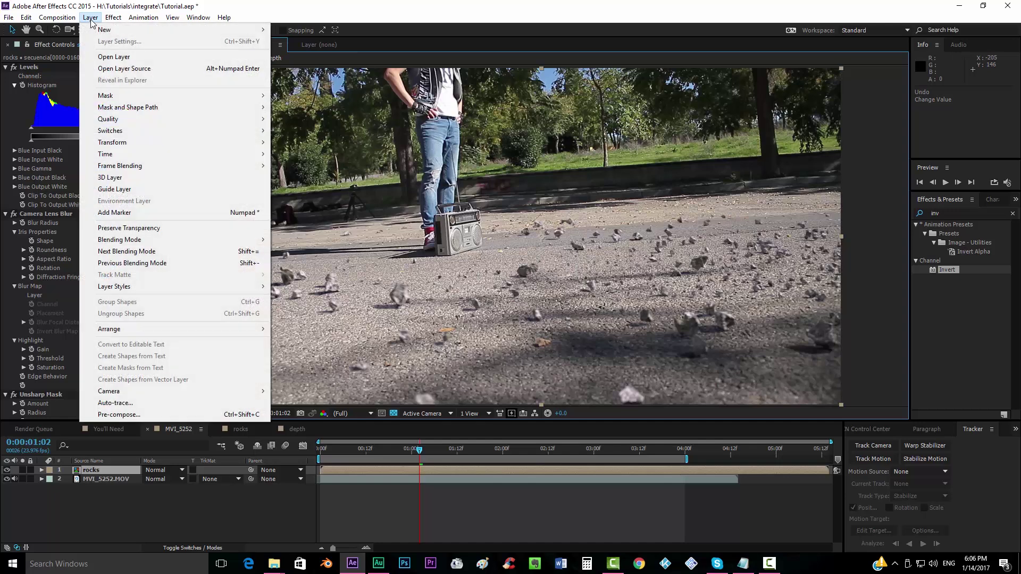
mouse_move(104, 30)
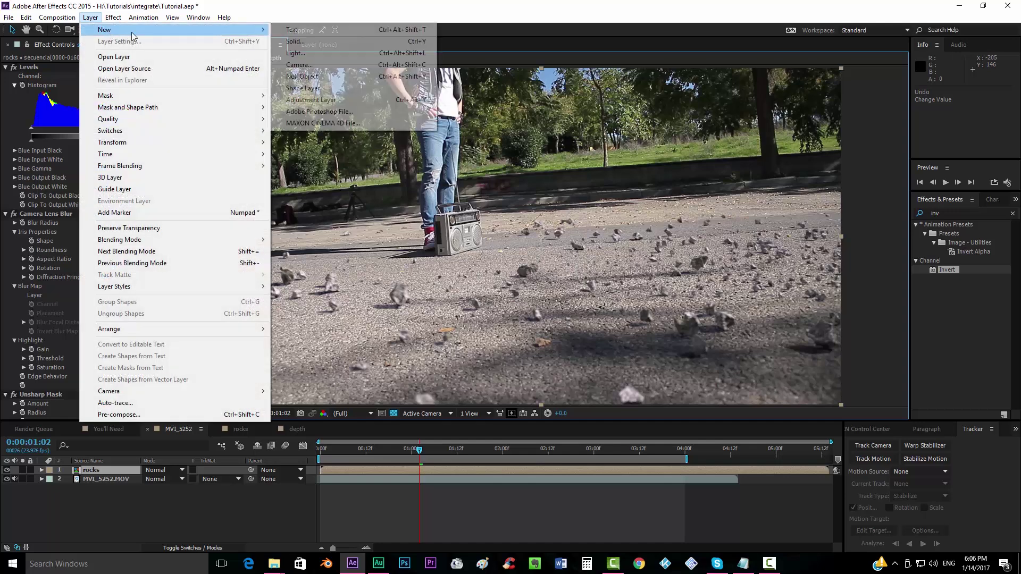
click(329, 101)
click(965, 212)
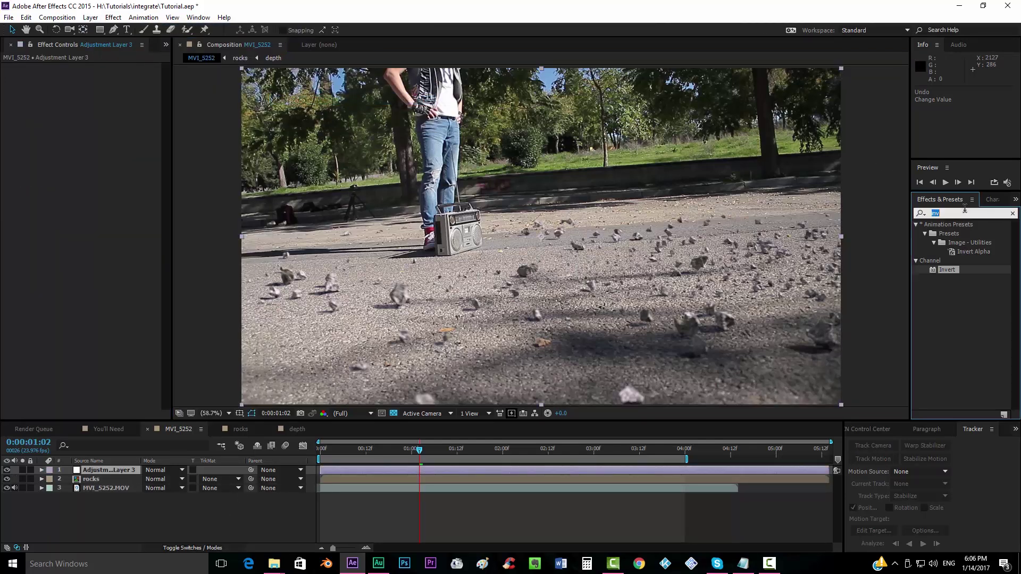
text(tint)
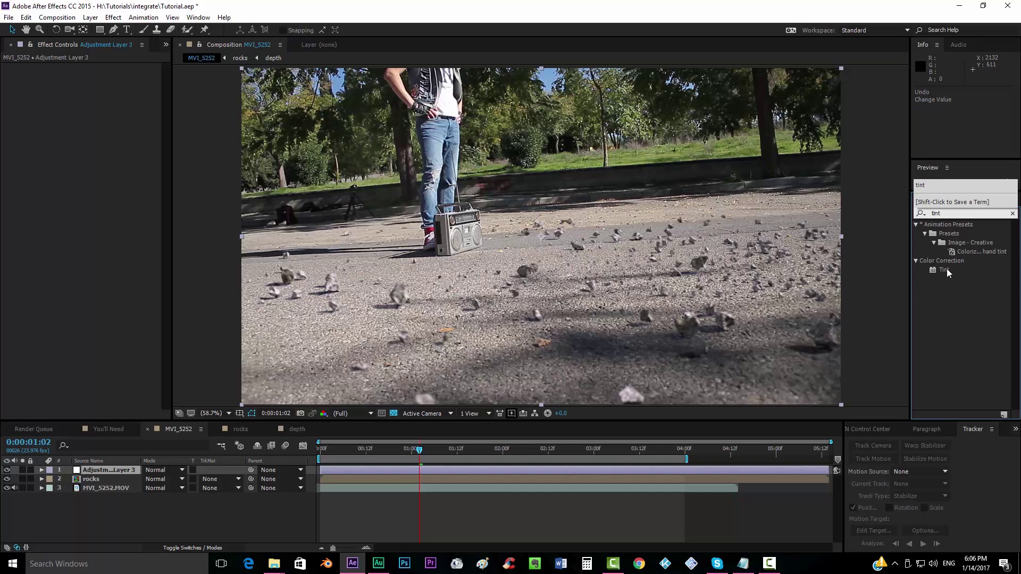
drag(944, 270, 528, 471)
- Set the blending mode of the tinted adjustment layer to Soft Light and inspect the result up close
click(159, 470)
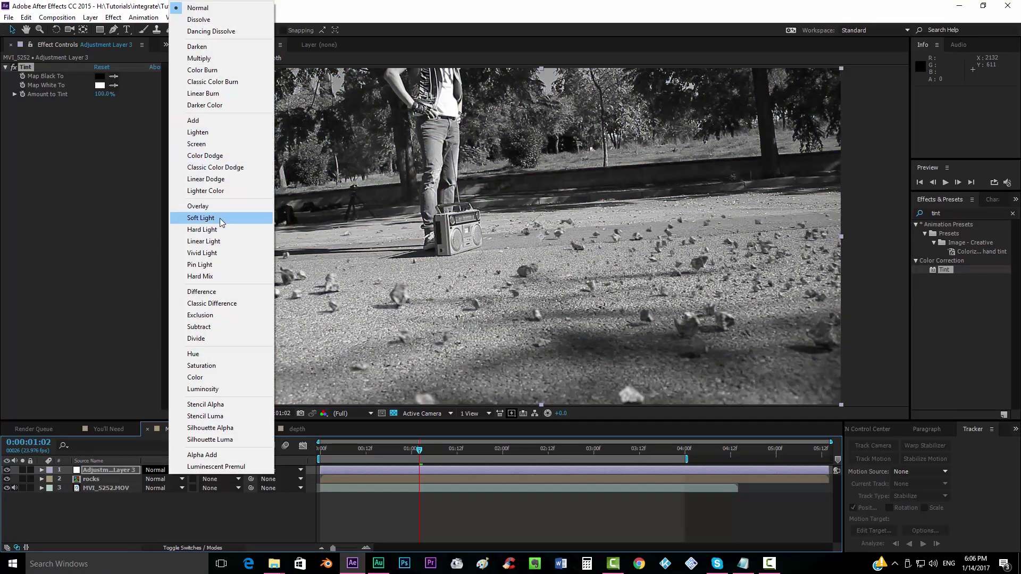
click(200, 219)
scroll(371, 314, up, 4)
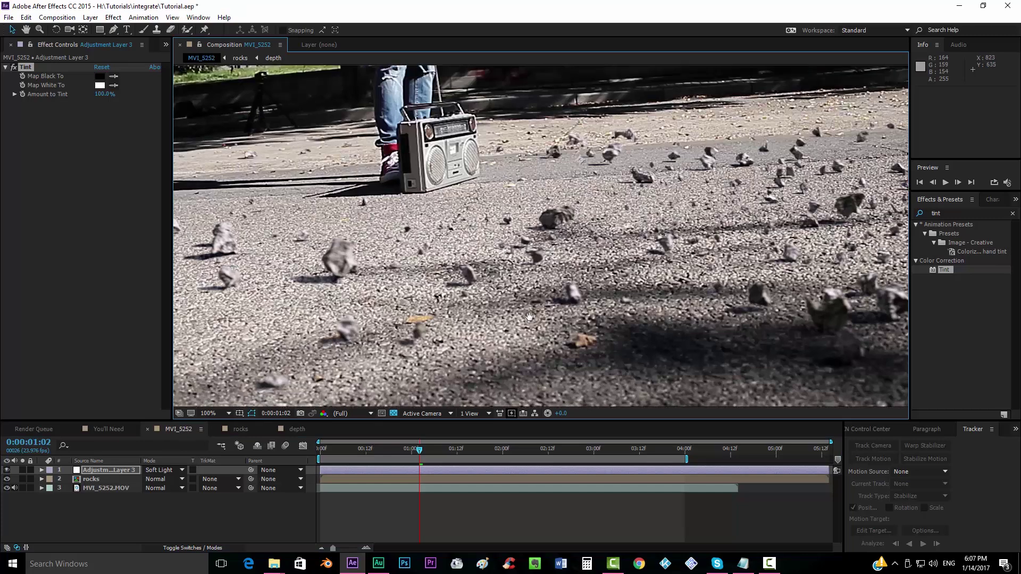
drag(530, 317, 551, 476)
- Set the Tint effect's Map White To colour to the light orange FFCFB8
click(99, 86)
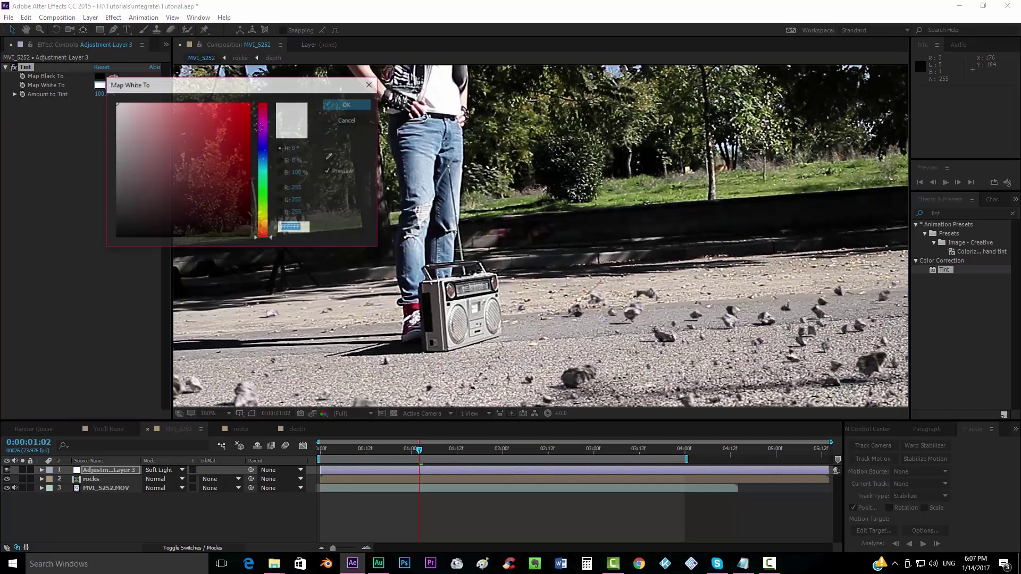
click(267, 231)
drag(212, 129, 153, 86)
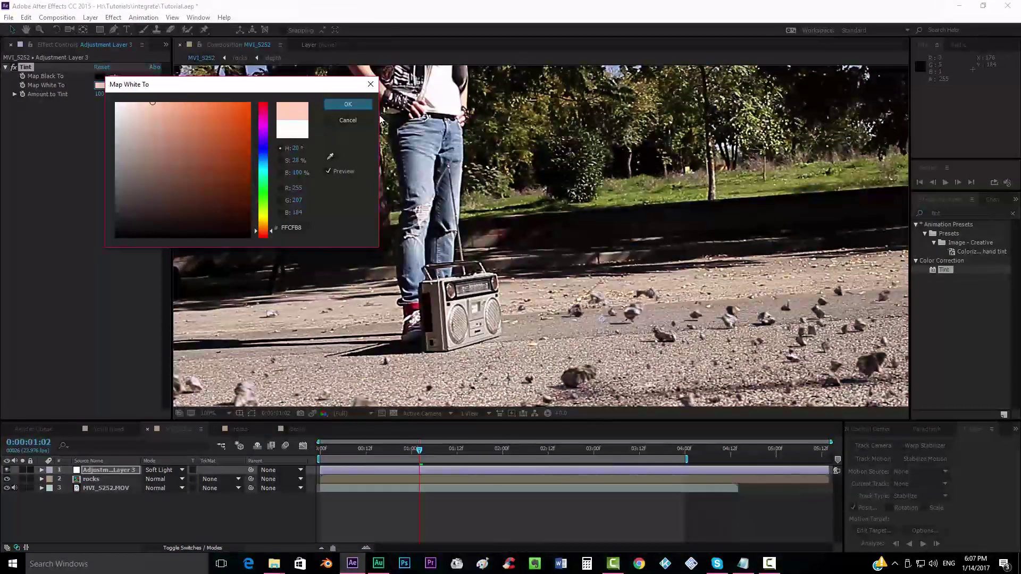
click(348, 104)
- Set the Tint effect's Map Black To colour to a very dark purple
click(100, 76)
drag(264, 151, 264, 135)
mouse_move(192, 129)
mouse_down()
mouse_move(183, 103)
mouse_move(249, 179)
mouse_move(249, 217)
mouse_up()
drag(314, 221, 321, 216)
click(342, 108)
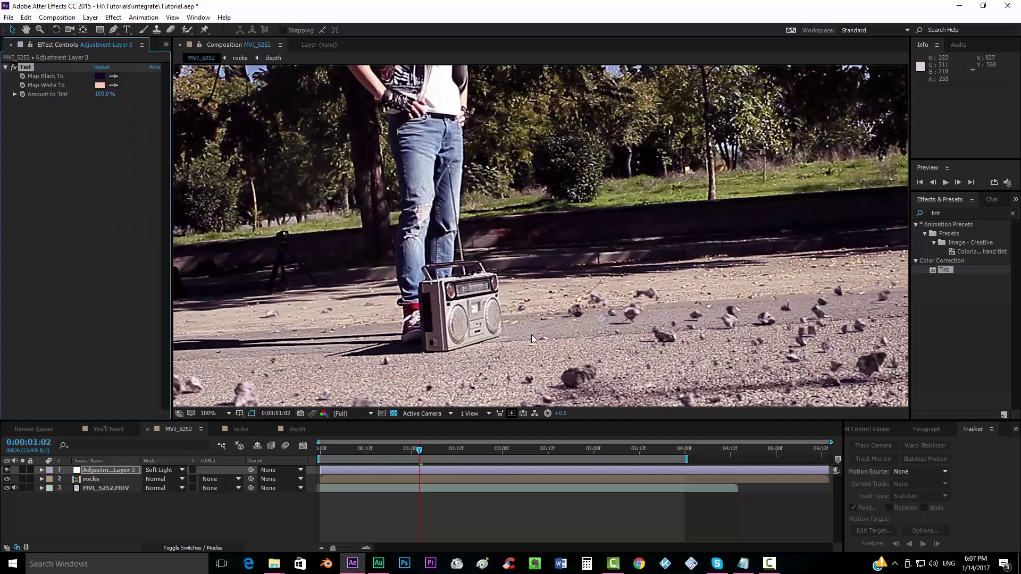
- Examine the tinted grade across the rocks, the radio and the ground in the MVI_5252 composition
drag(559, 372, 505, 146)
drag(513, 314, 421, 291)
drag(648, 348, 491, 341)
drag(532, 253, 851, 286)
drag(397, 230, 598, 289)
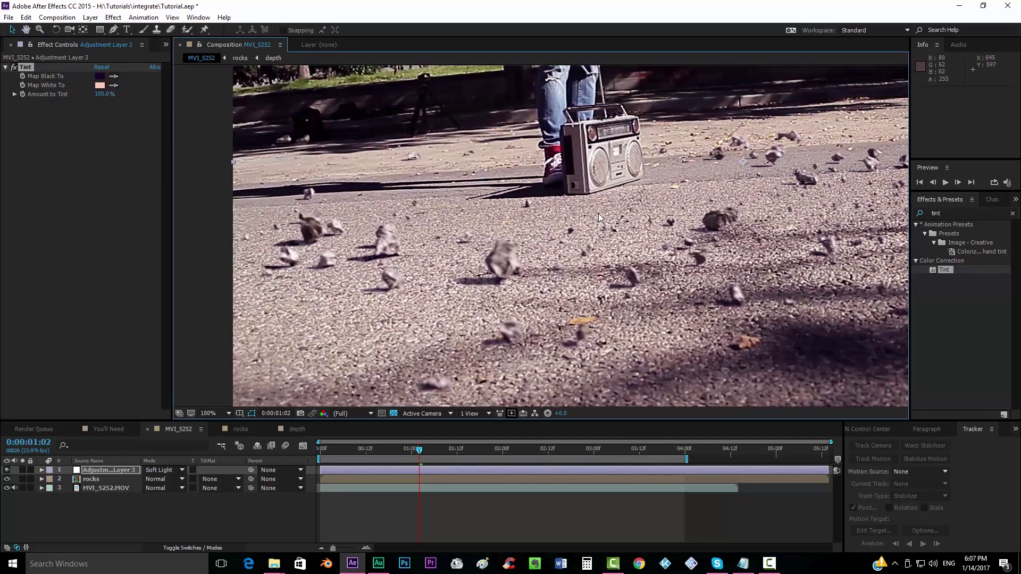
drag(564, 250, 548, 270)
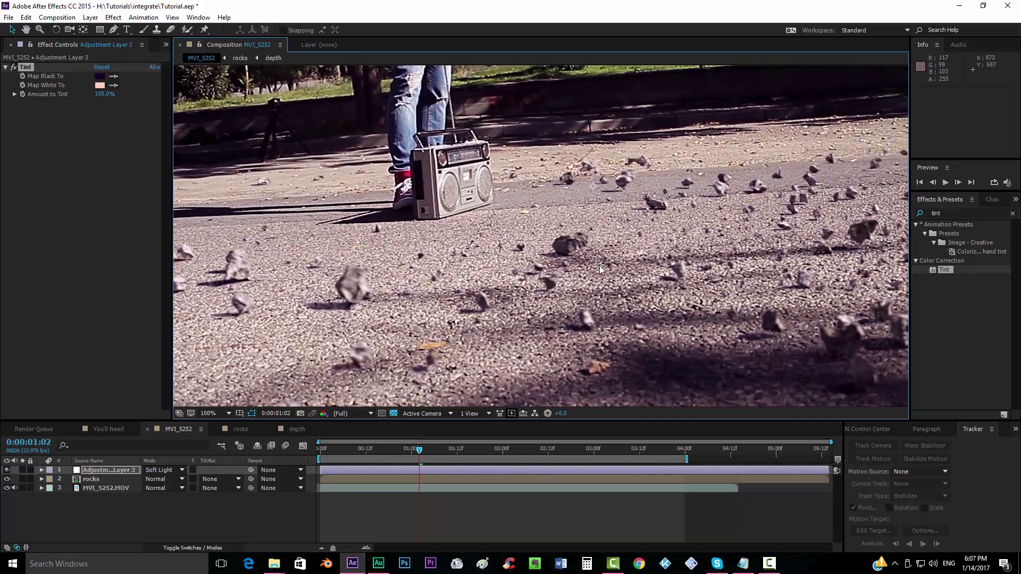
scroll(599, 266, down, 3)
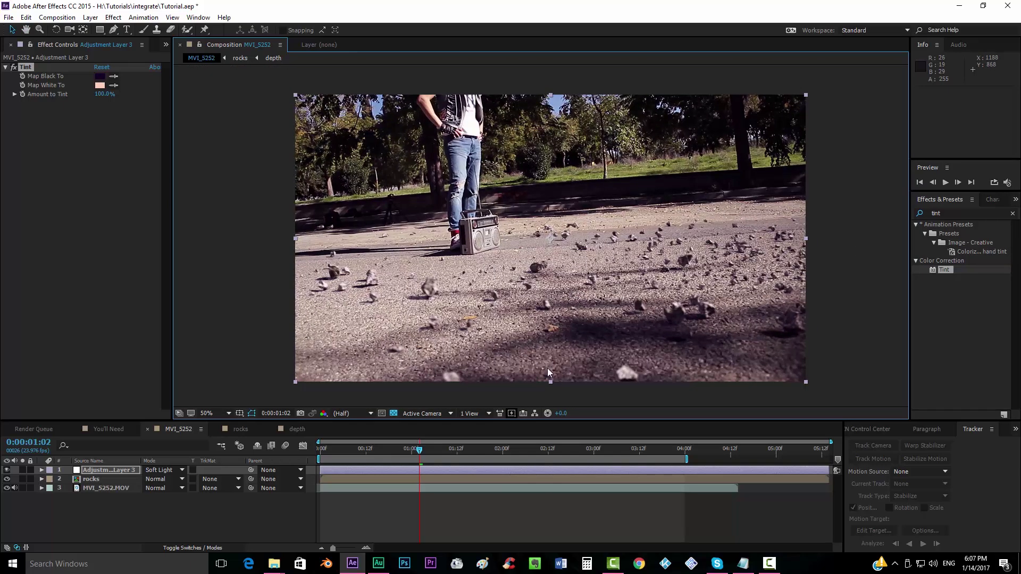
- Pre-compose the adjustment layer, rocks and MVI_5252.MOV layers into a composition named effects, moving all attributes into it
click(107, 489)
shift+click(114, 472)
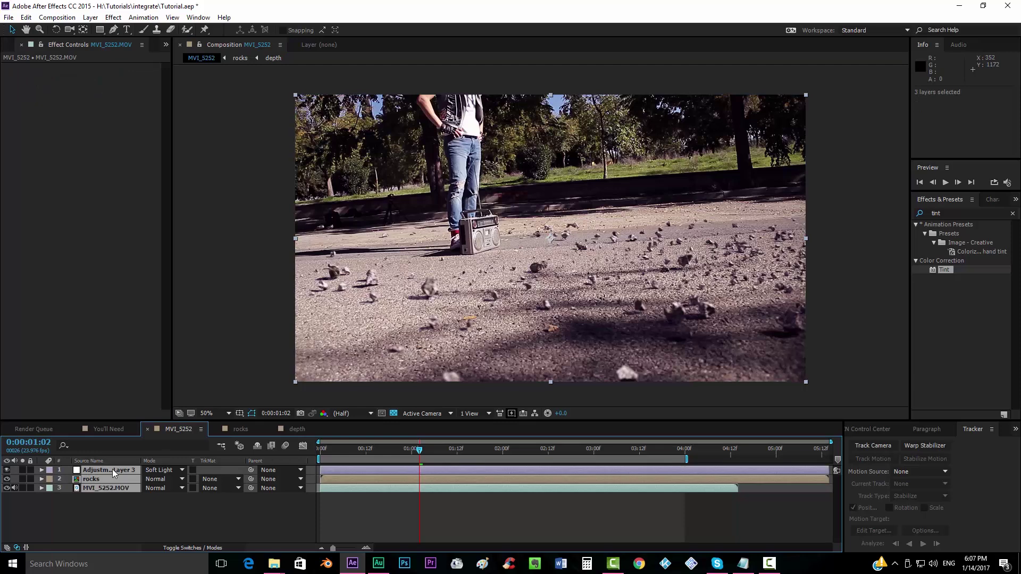
right_click(113, 471)
click(139, 373)
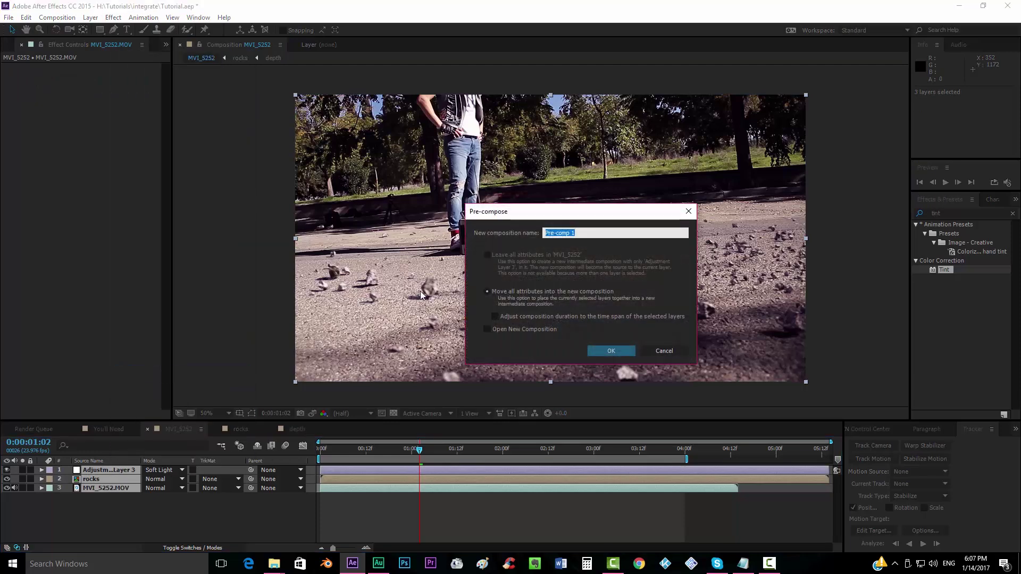
text(effects)
key(Return)
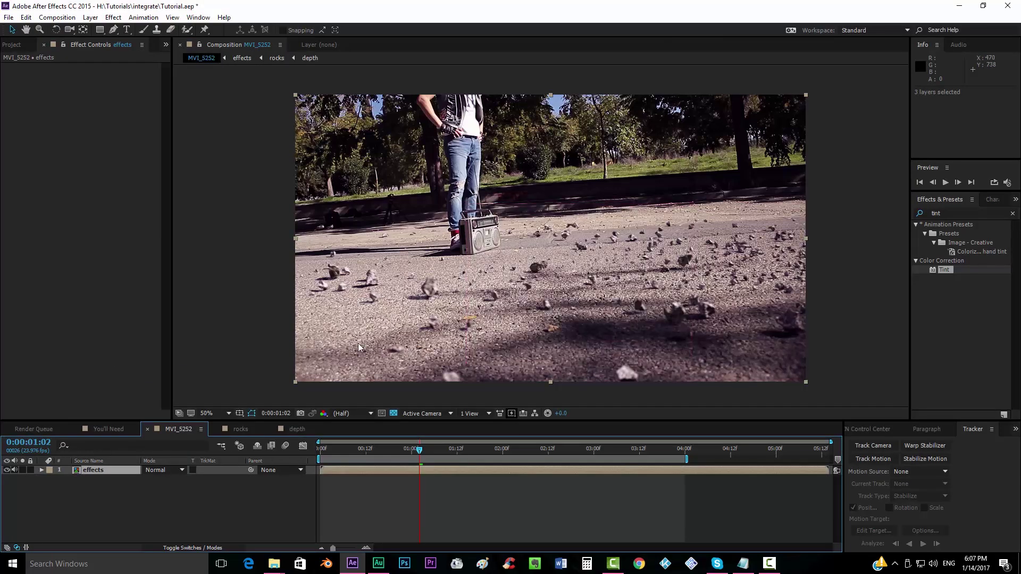
- Set the scale of the effects layer to 103%
key(s)
click(178, 479)
text(103)
key(Return)
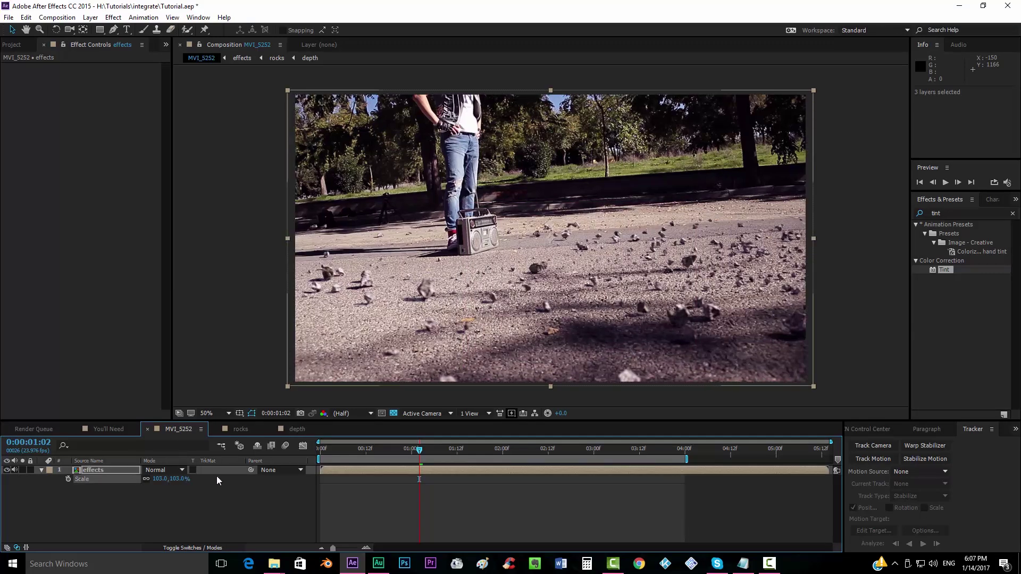
- Add the expression wiggle(10,0.5) to the position of the effects layer
click(112, 472)
key(p)
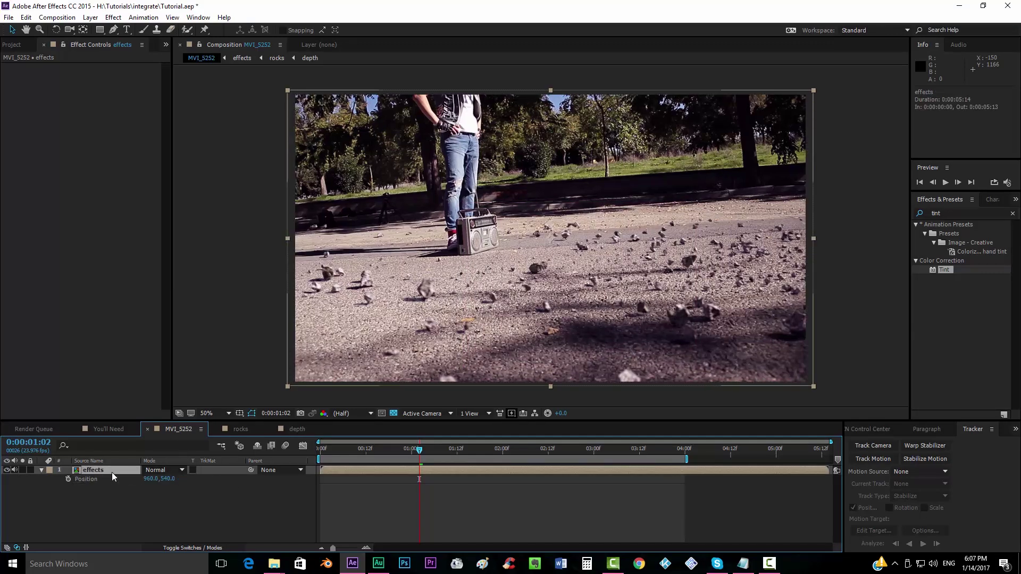
alt+click(68, 479)
text(wi)
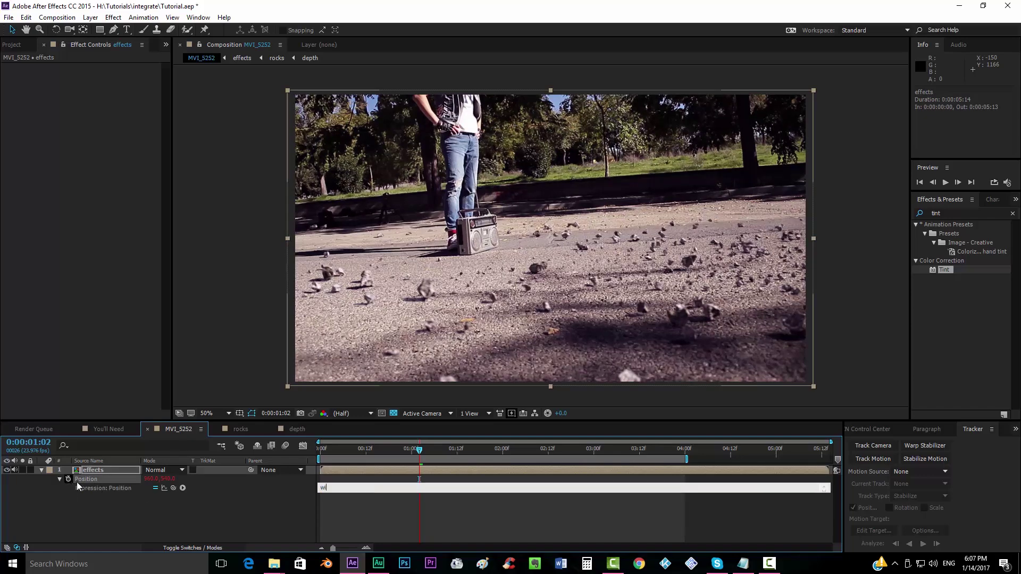
text(ggle(10,0.5)
click(320, 514)
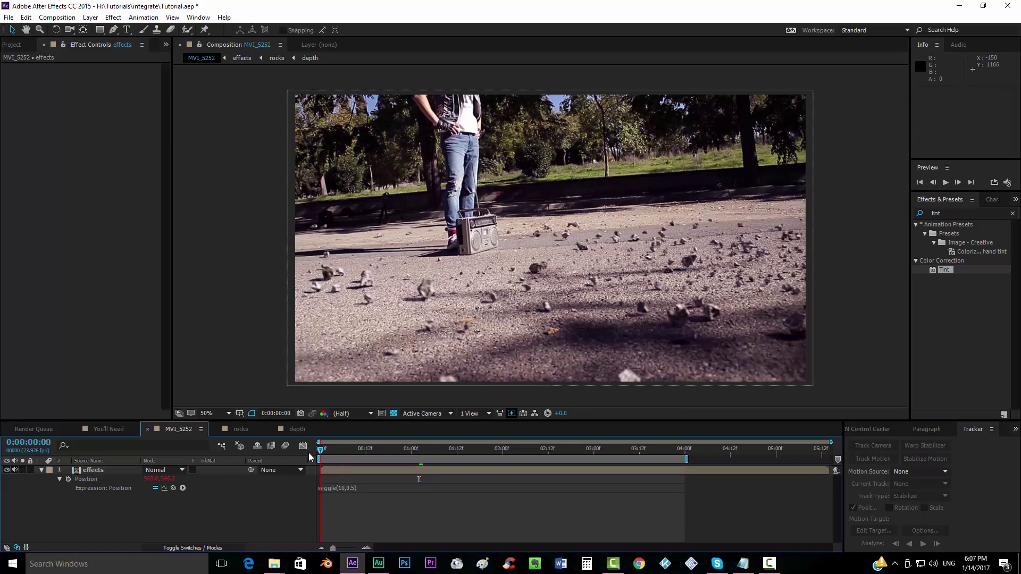
- Scrub through the MVI_5252 timeline and inspect the rocks with the camera shake at several frames
drag(321, 451, 575, 450)
click(416, 448)
click(359, 447)
drag(448, 338, 464, 302)
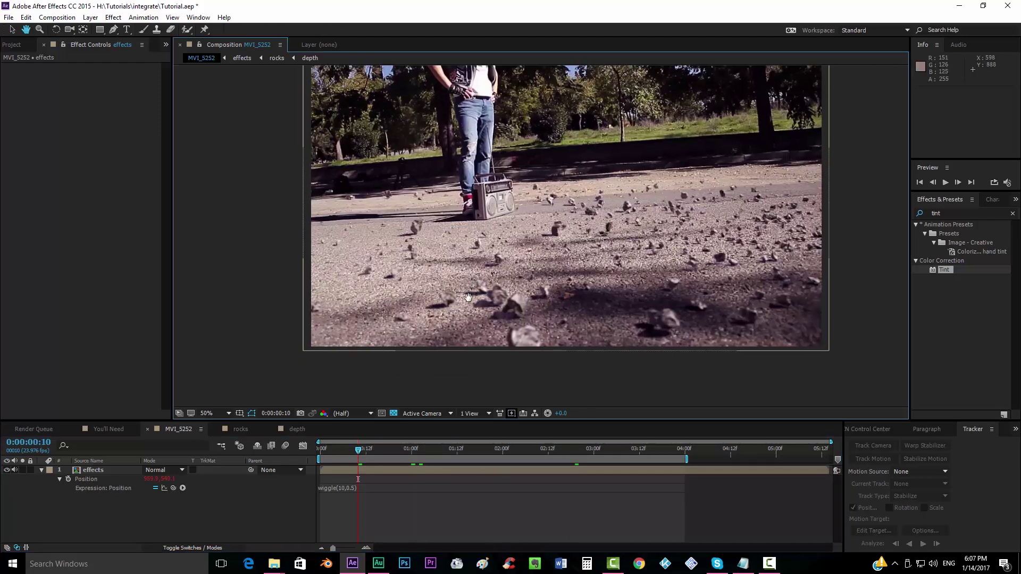
scroll(468, 298, up, 1)
scroll(468, 298, down, 1)
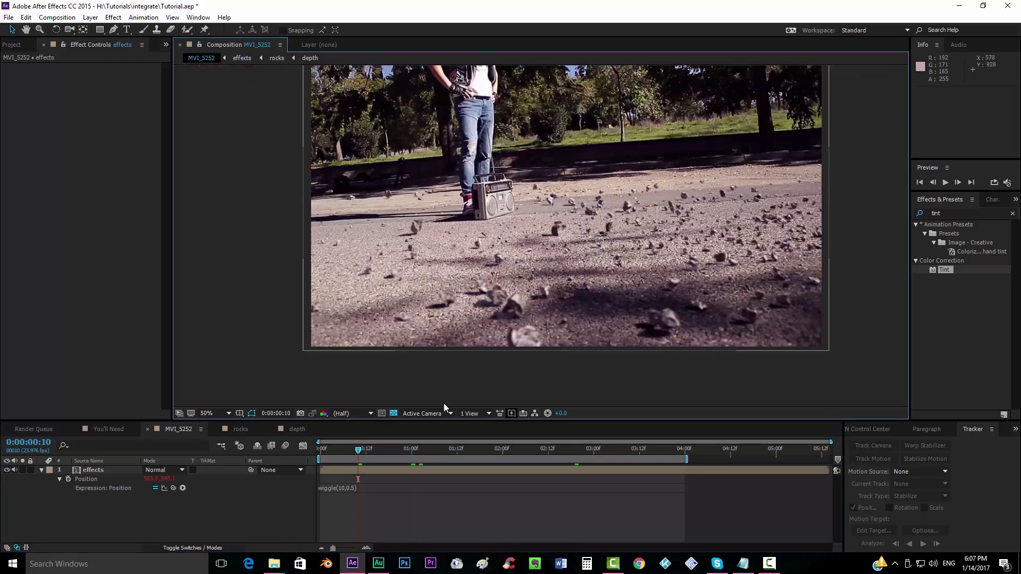
- Change the position expression of the effects layer to wiggle(10,1)
click(349, 489)
click(354, 487)
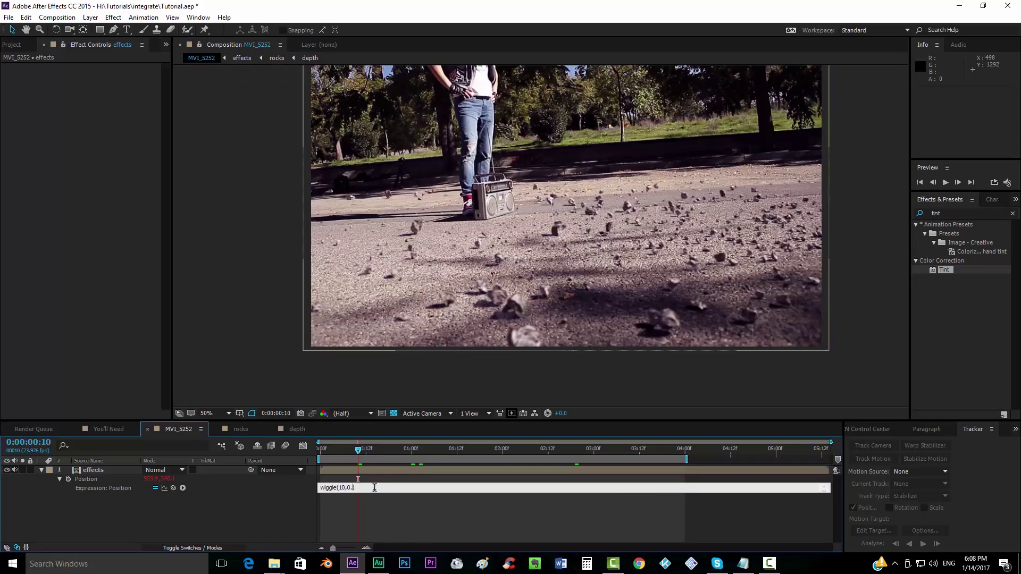
click(425, 531)
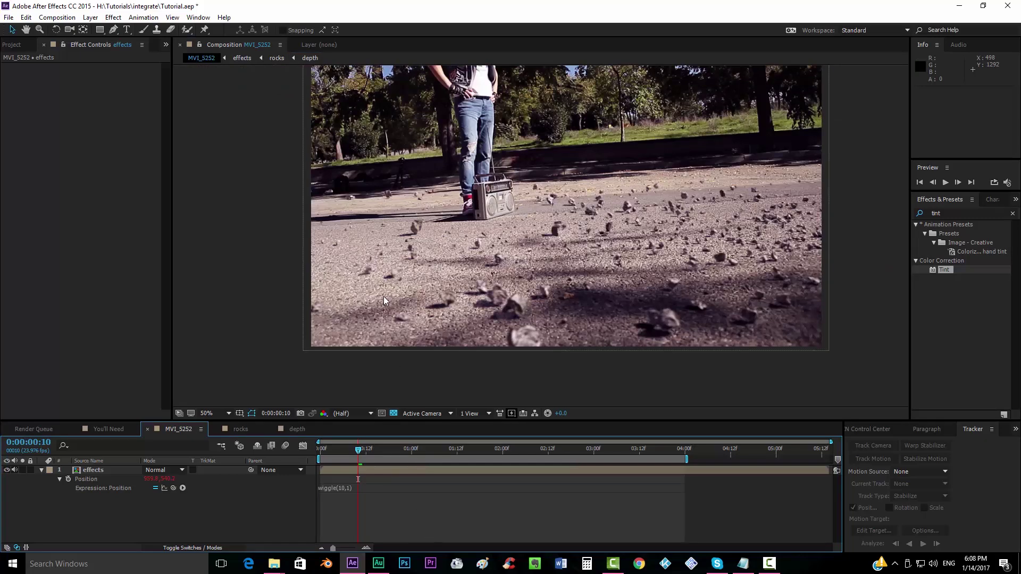
- Inspect the rocks, their shadows and the blur up close around the radio and across the foreground asphalt
drag(517, 300, 475, 304)
scroll(475, 304, up, 2)
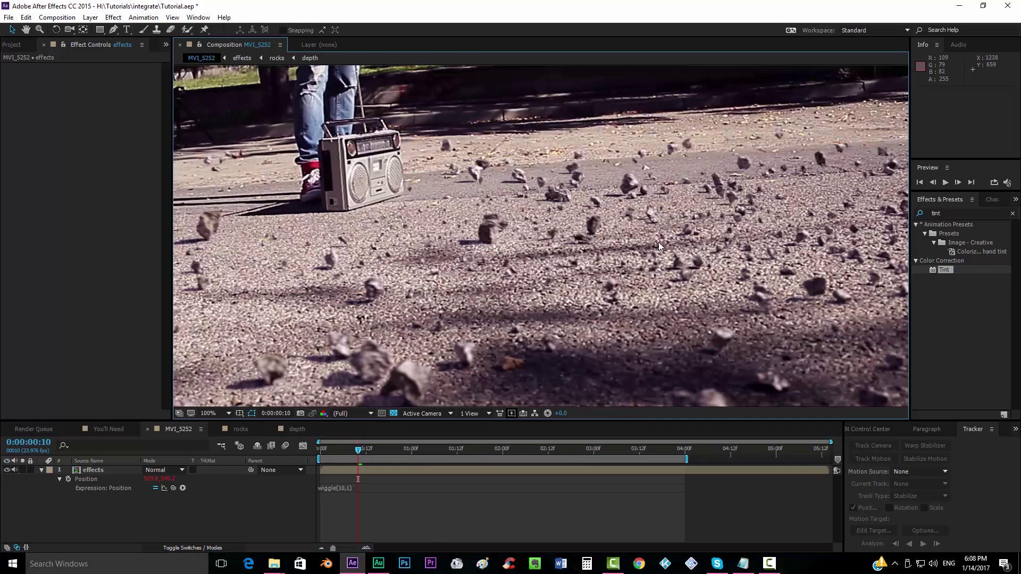
scroll(443, 263, left, 3)
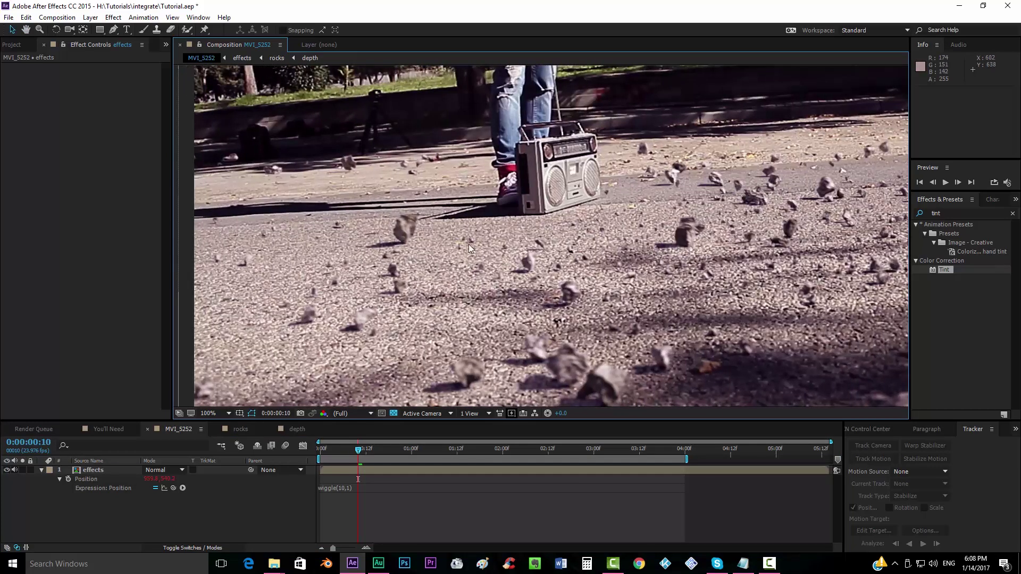
drag(671, 241, 482, 177)
drag(682, 286, 659, 301)
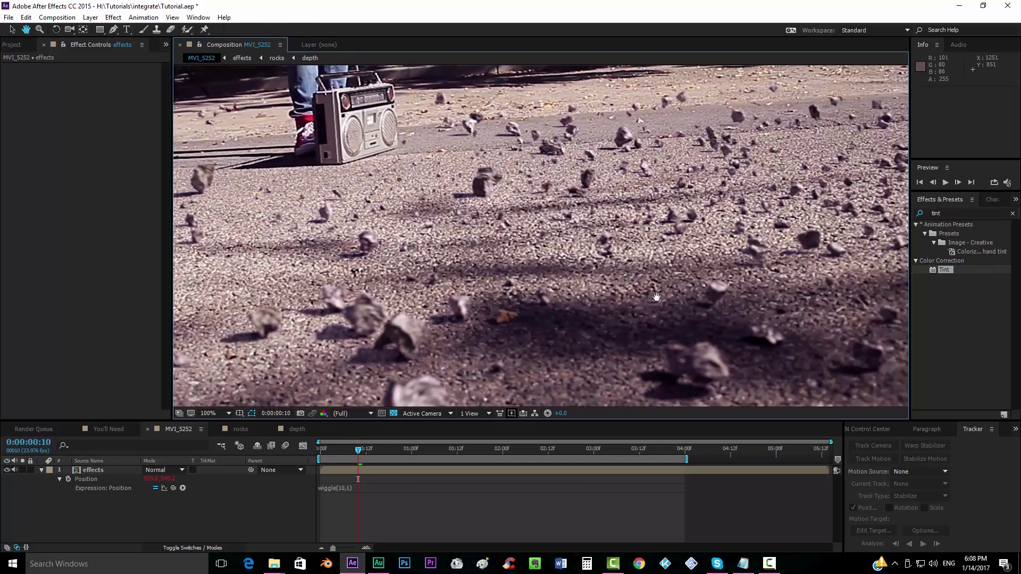
scroll(465, 230, down, 2)
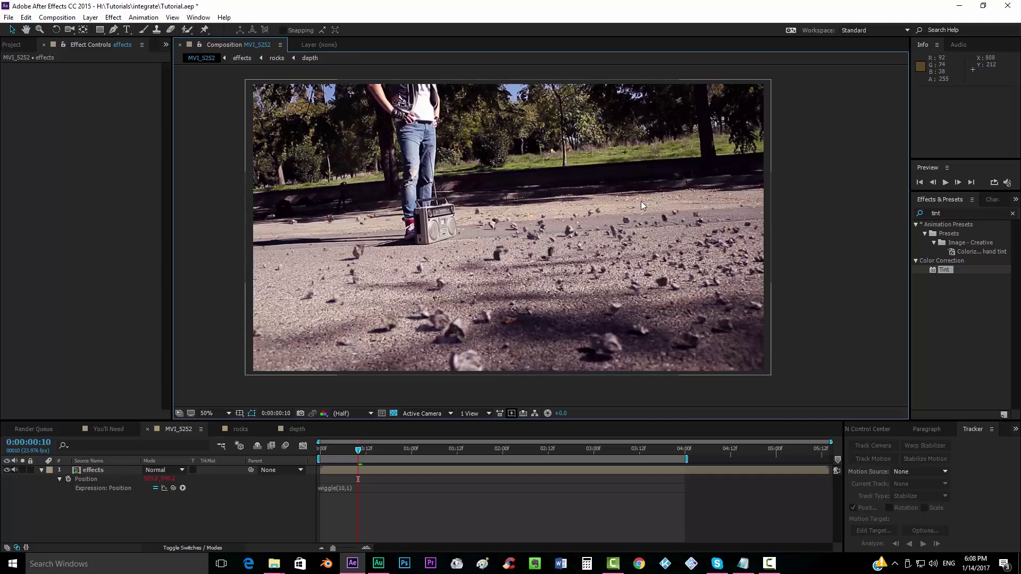